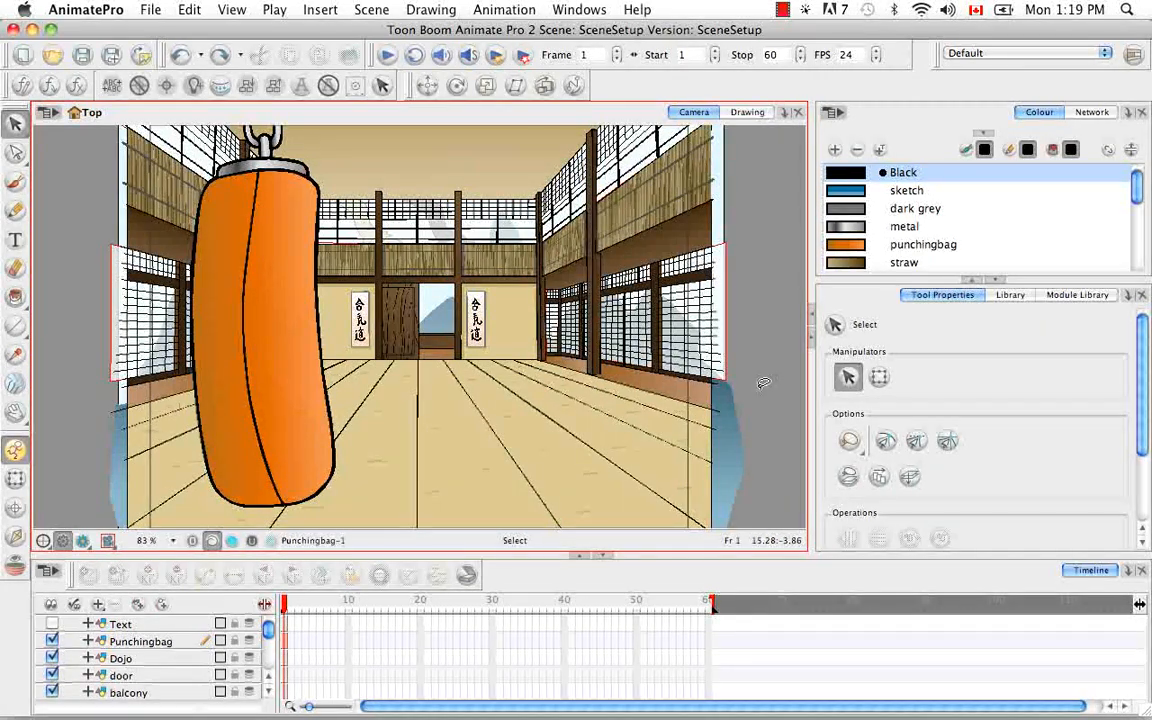
Detach the Network view into a floating window, place it over the workspace and enlarge it to fit the whole network
left_click(1107, 112)
left_click_drag(1106, 111, 495, 312)
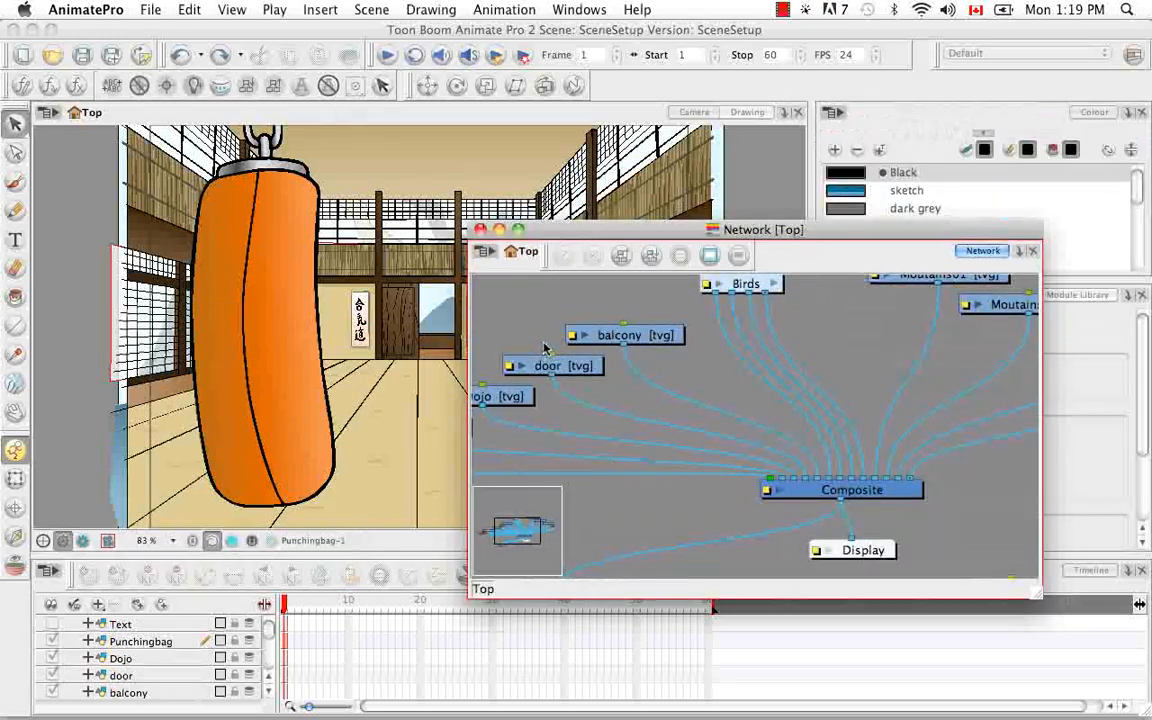
left_click_drag(567, 228, 352, 140)
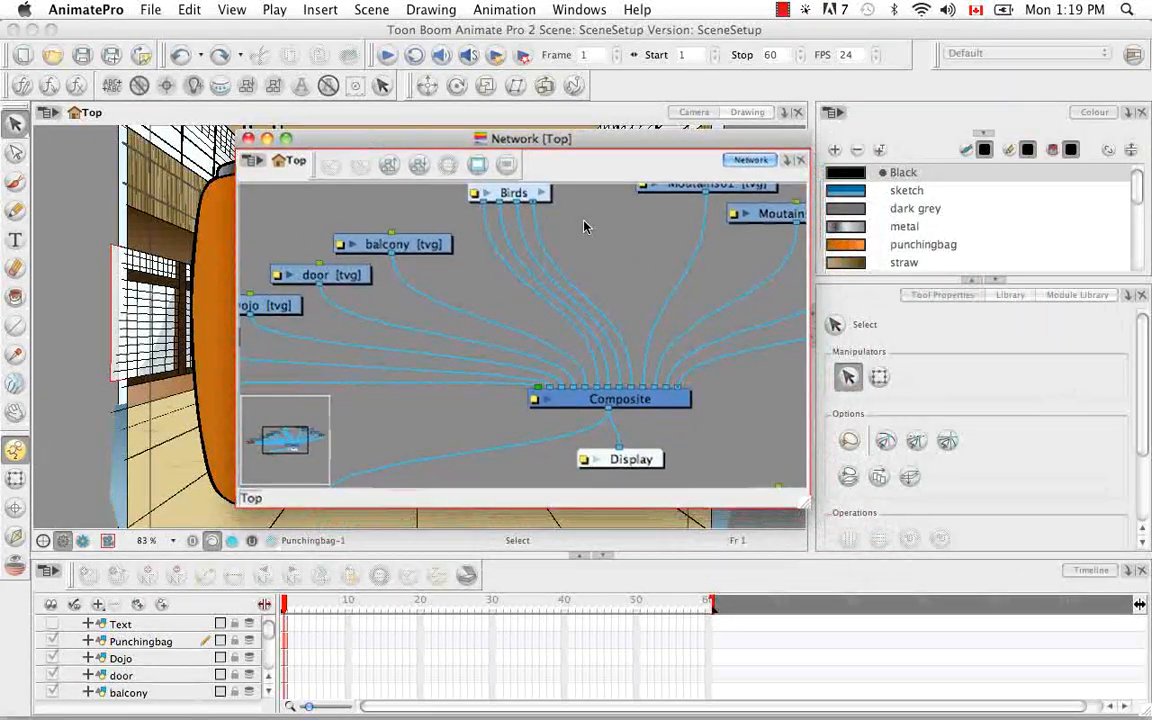
left_click_drag(818, 505, 1027, 667)
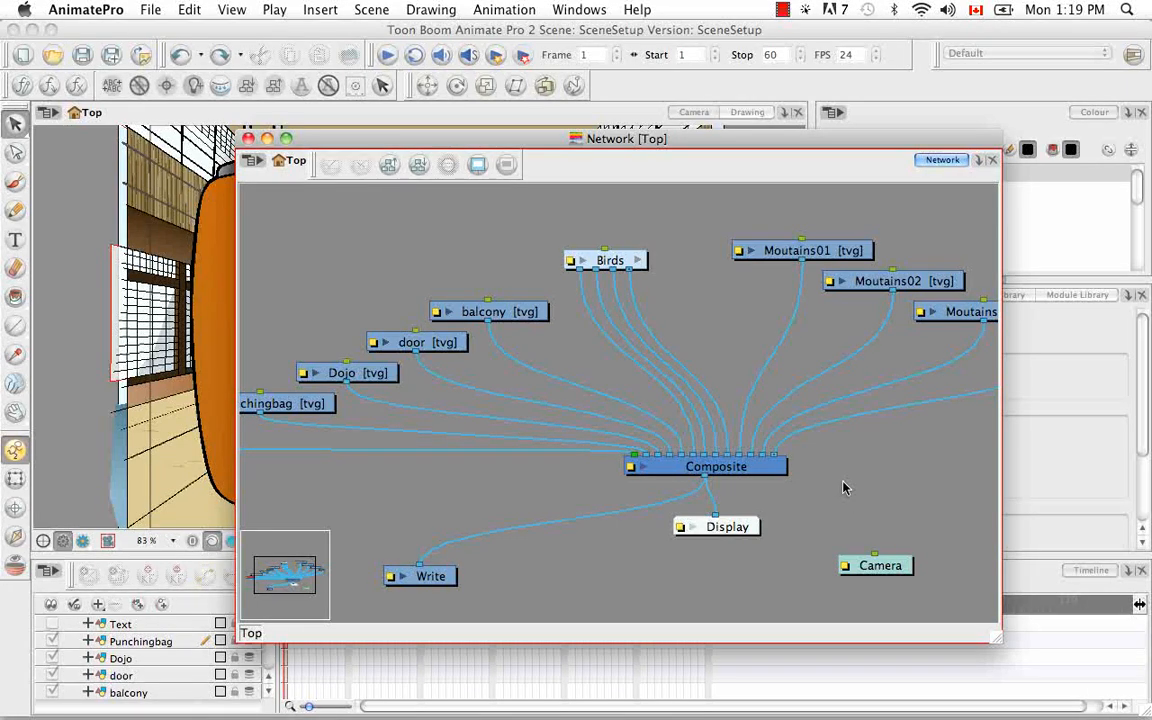
key("super+minus")
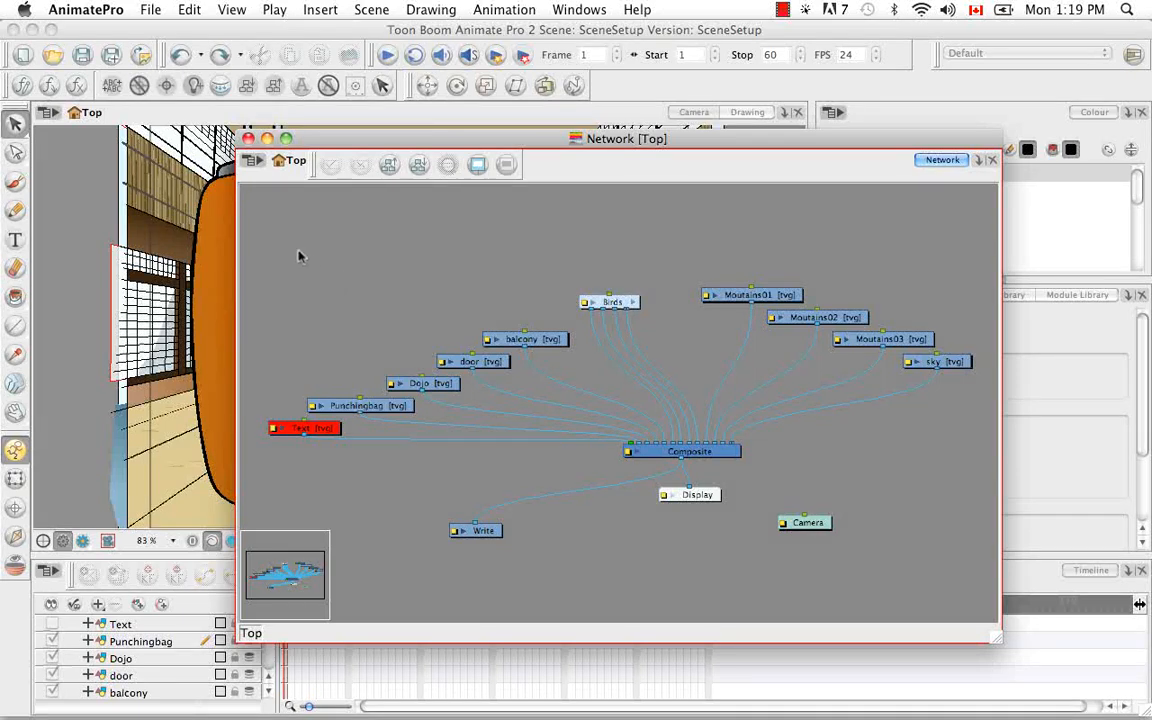
Check the Network view's command categories and whether the Network View toolbar is enabled in the toolbar list
left_click(257, 162)
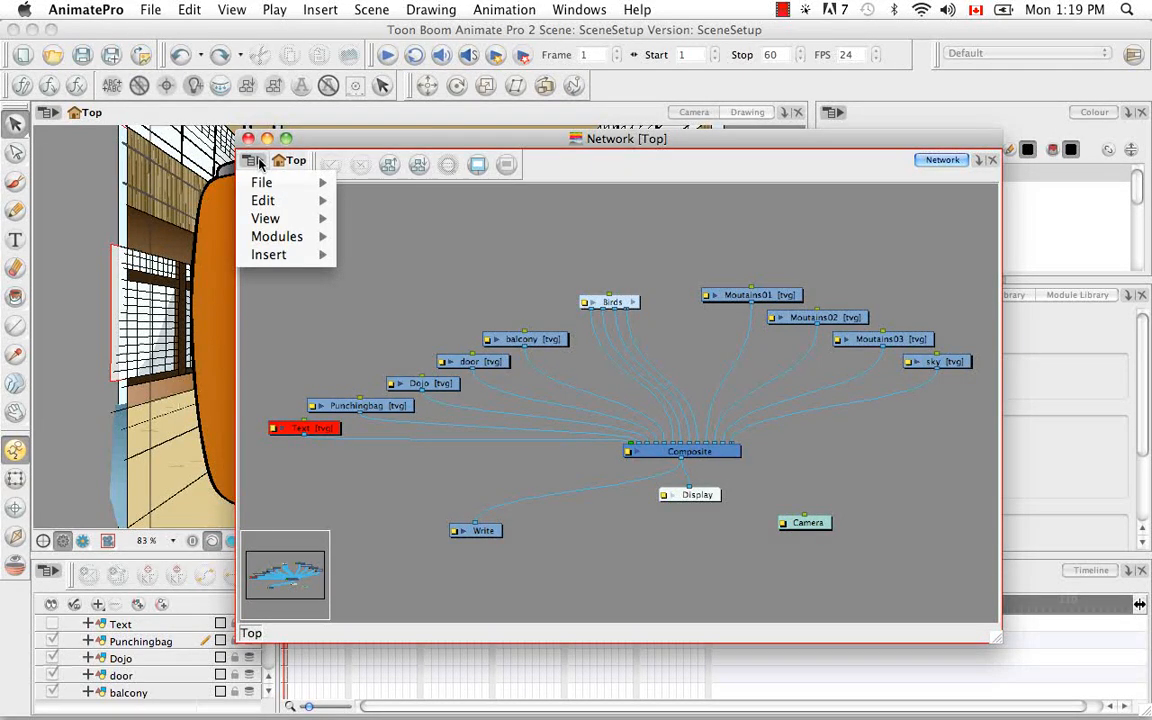
left_click(409, 241)
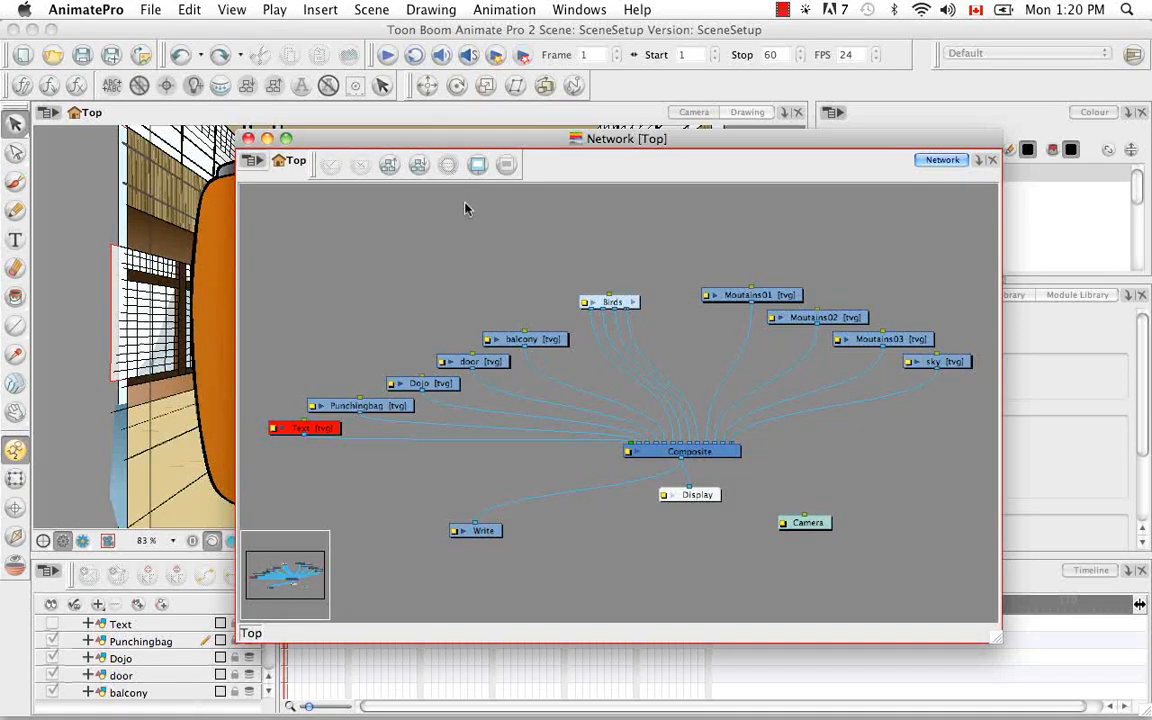
left_click(590, 11)
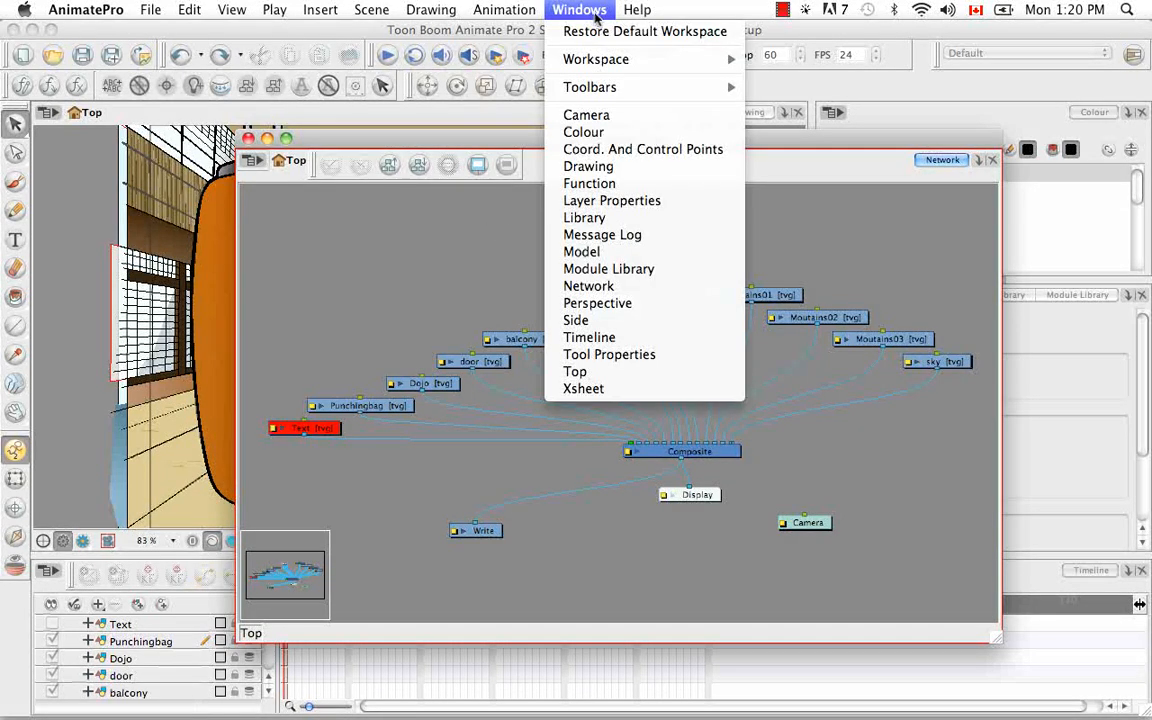
mouse_move(625, 88)
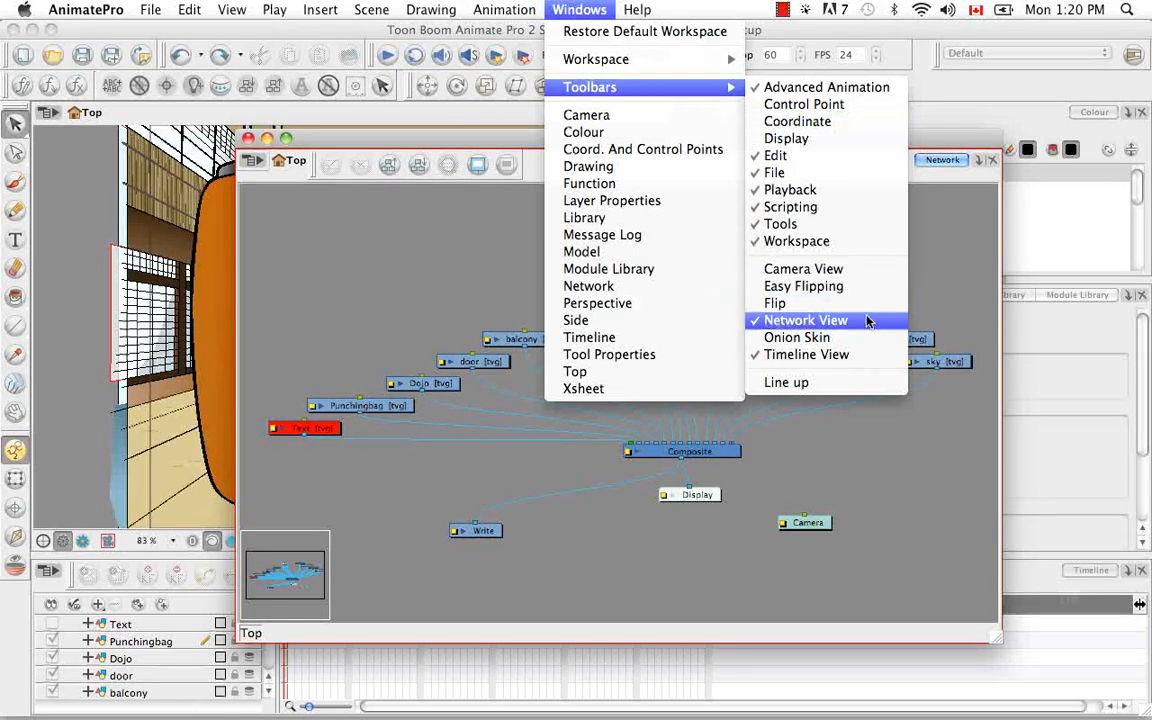
left_click(972, 303)
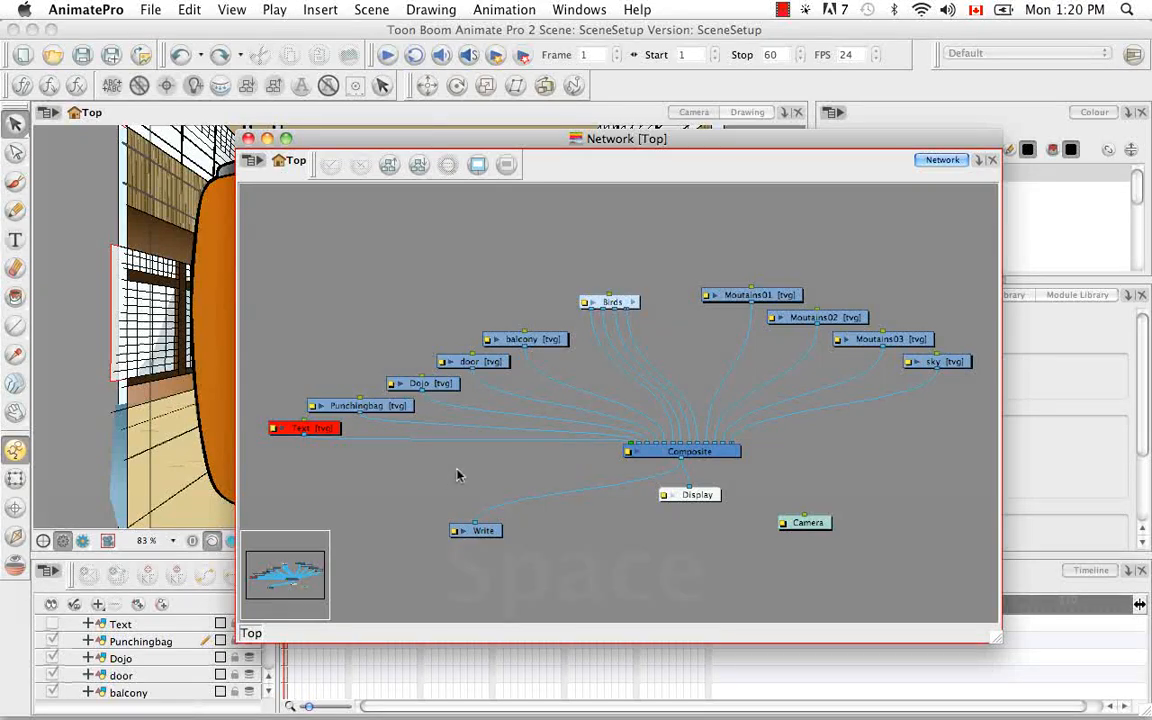
Survey the scene's module network at different magnifications and positions, including with the miniature navigator
key("space")
left_click_drag(422, 478, 532, 465)
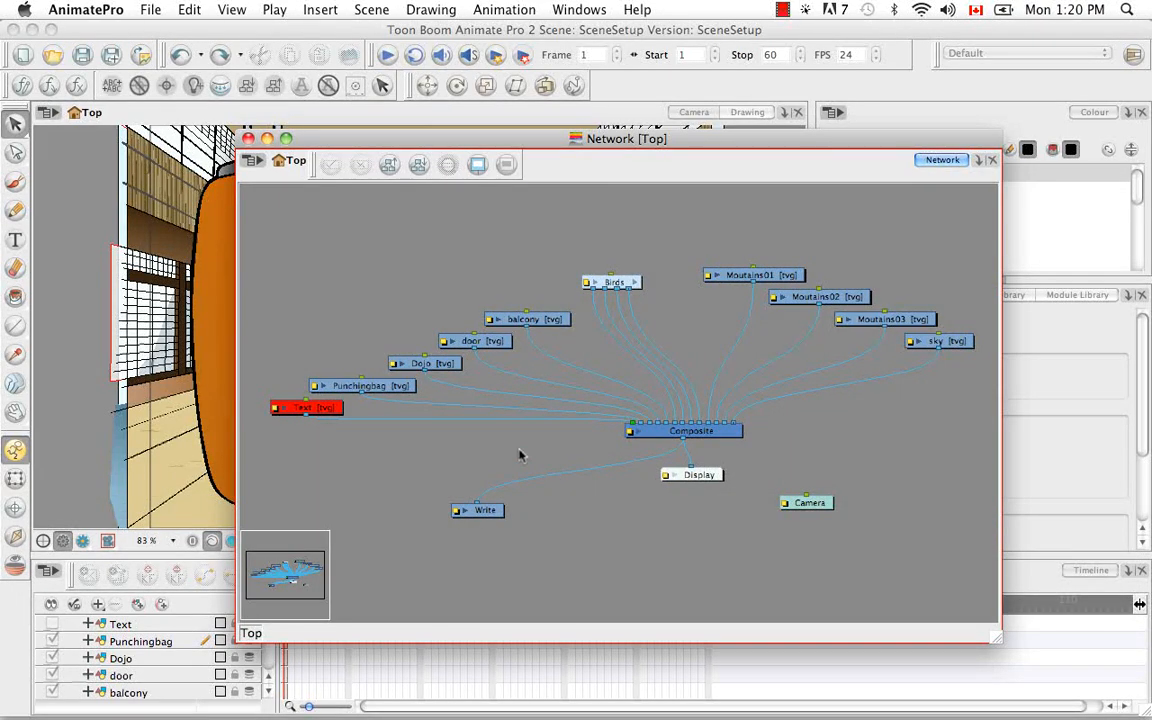
key("super+equal")
key("super+minus")
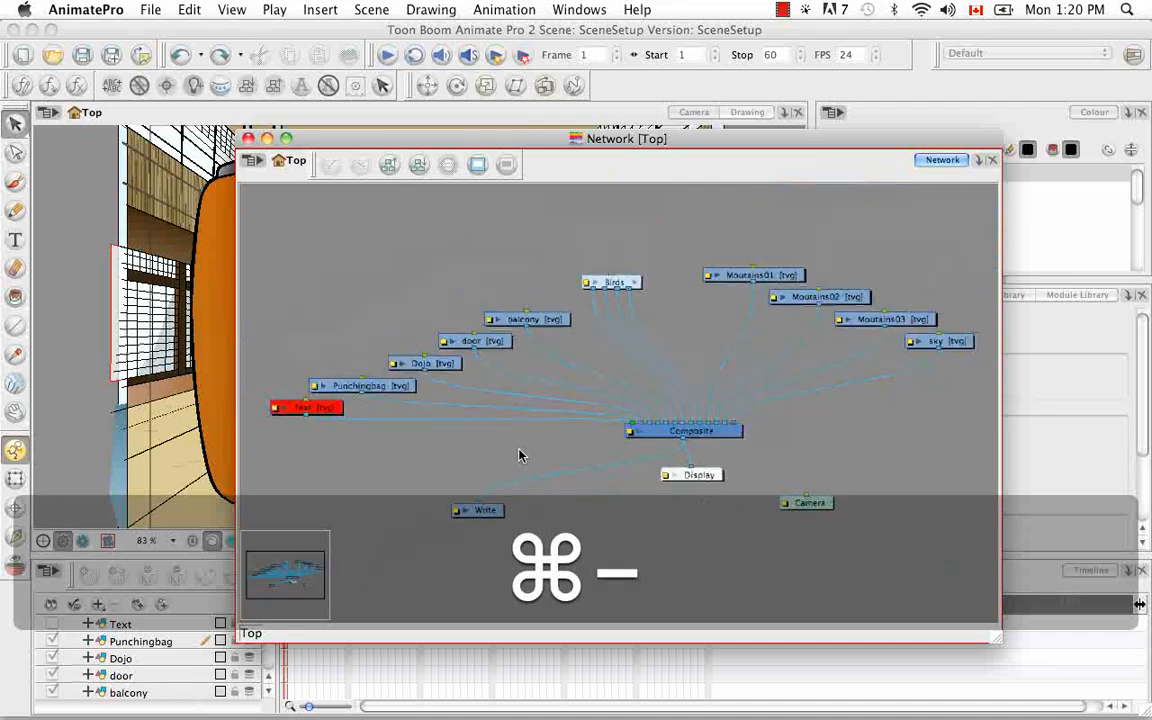
key("super+minus")
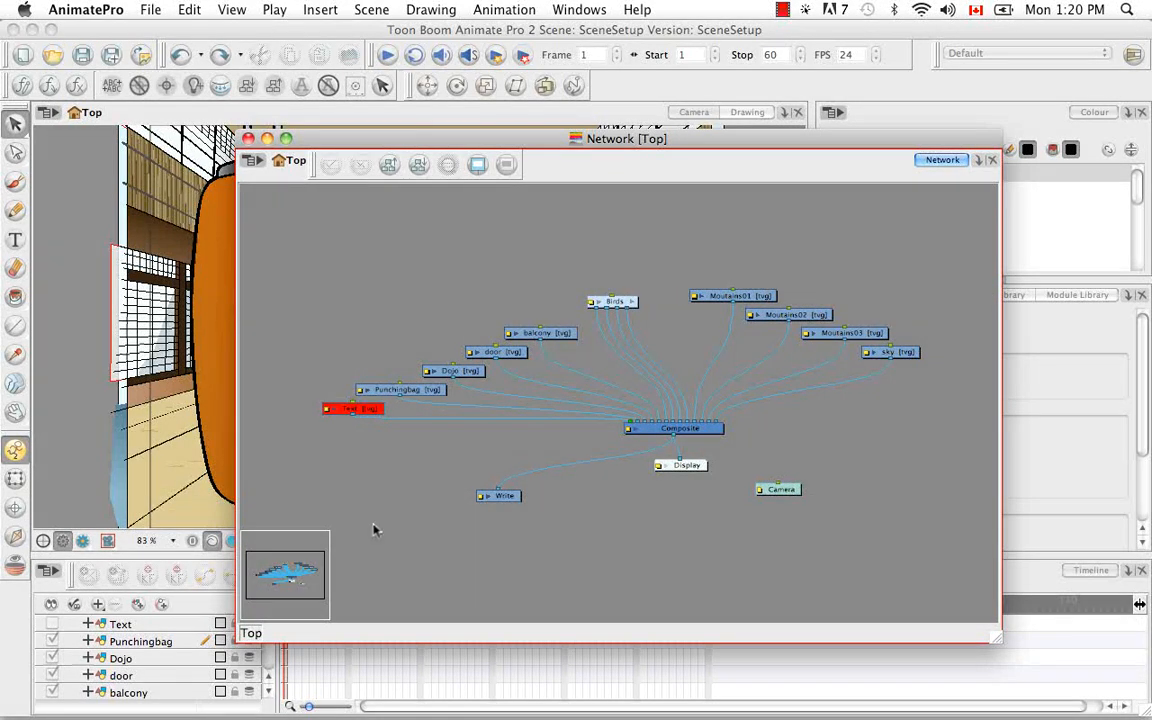
left_click_drag(288, 570, 333, 524)
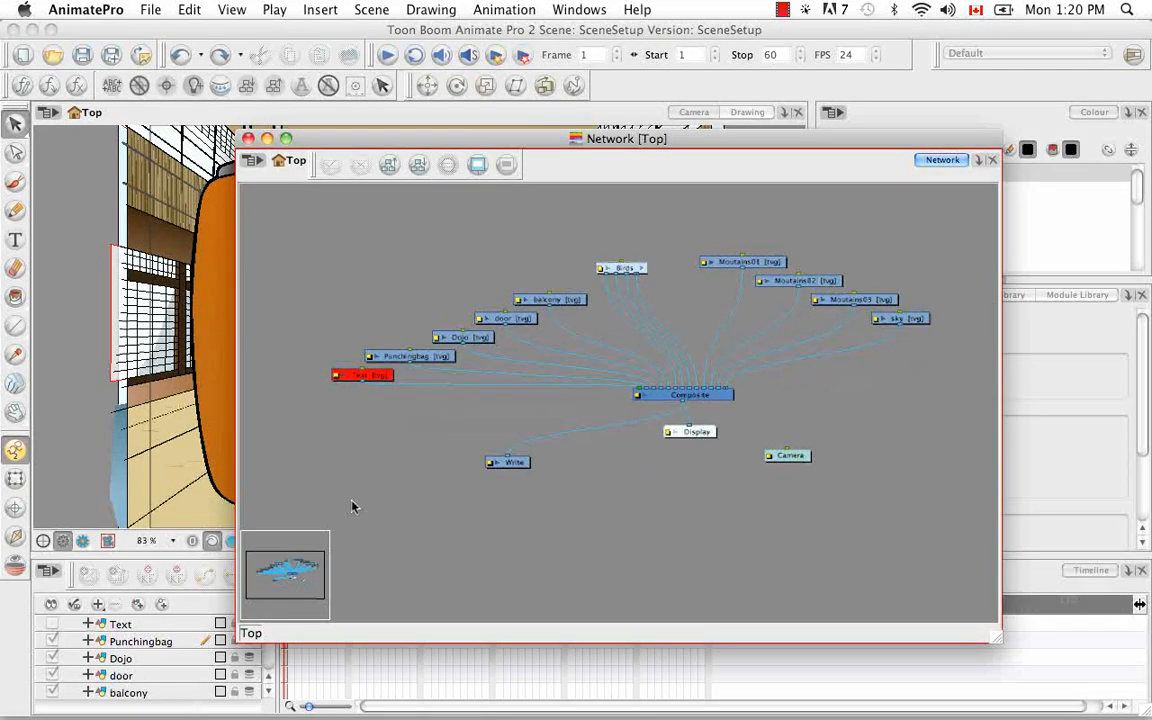
key("super+minus")
key("super+minus")
key("super+minus")
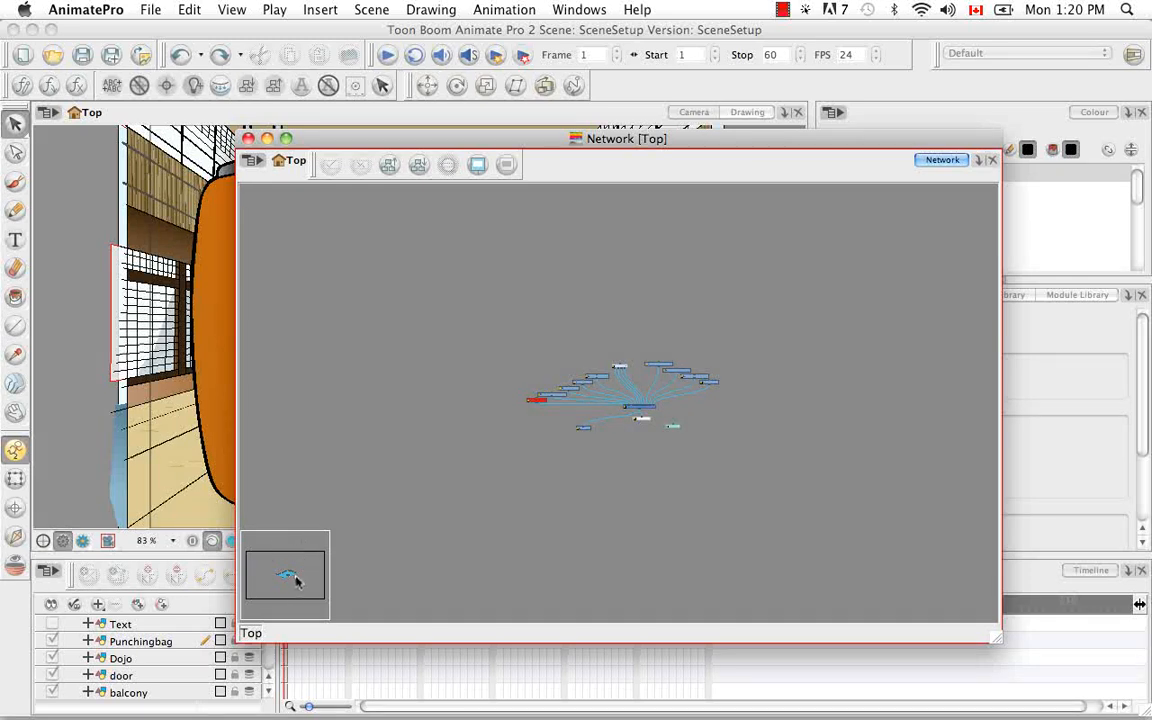
mouse_move(273, 586)
left_mouse_down()
mouse_move(303, 571)
mouse_move(285, 586)
mouse_move(258, 583)
mouse_move(280, 578)
left_mouse_up()
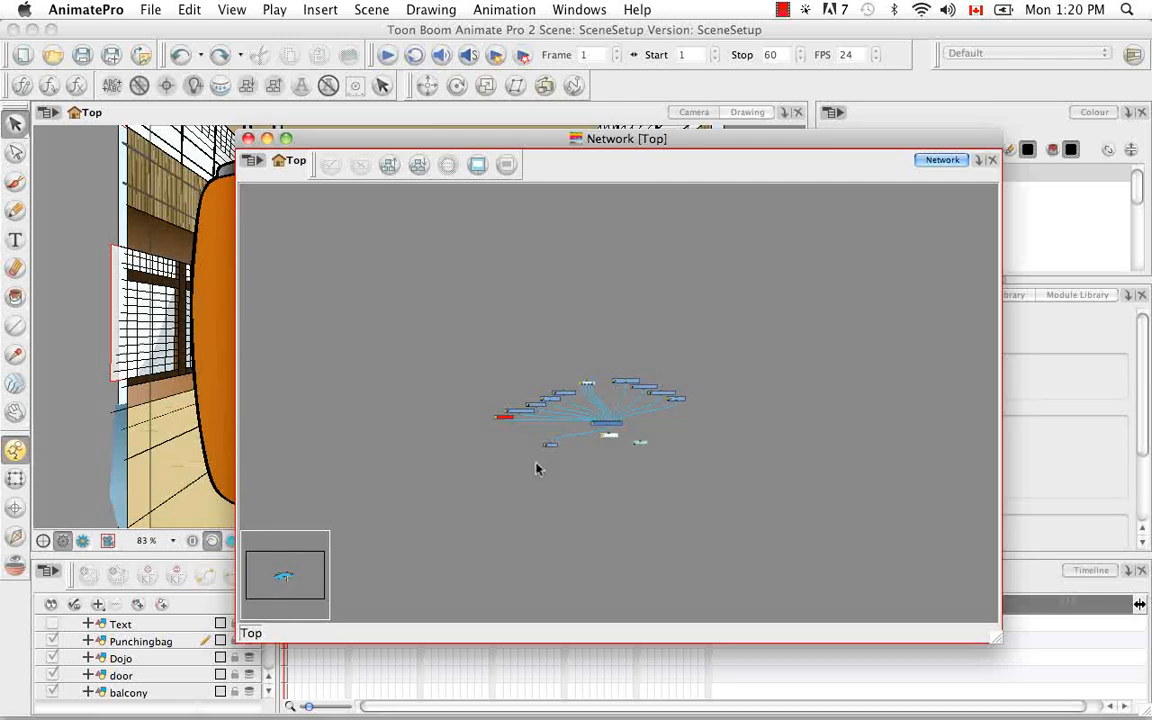
key("super+equal")
key("super+equal")
key("super+equal")
key("super+equal")
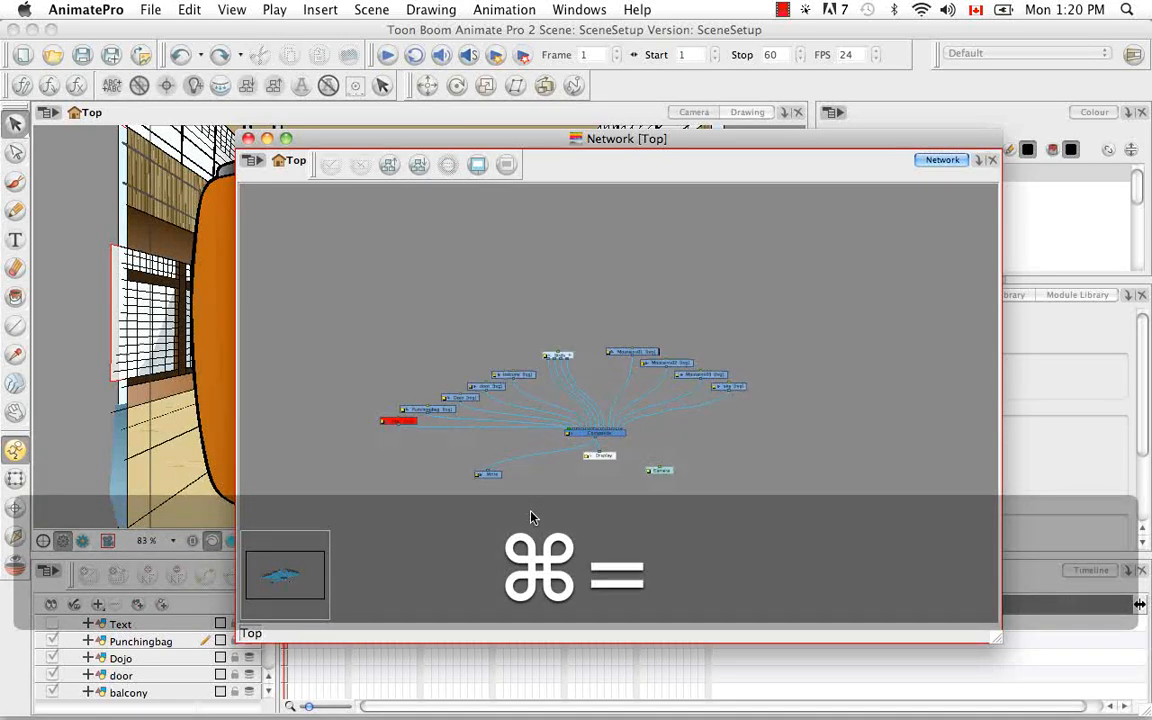
Look inside the Birds group at its bird modules and ports, and return to the Top level
key("space")
left_click_drag(560, 386, 645, 383)
key("super+minus")
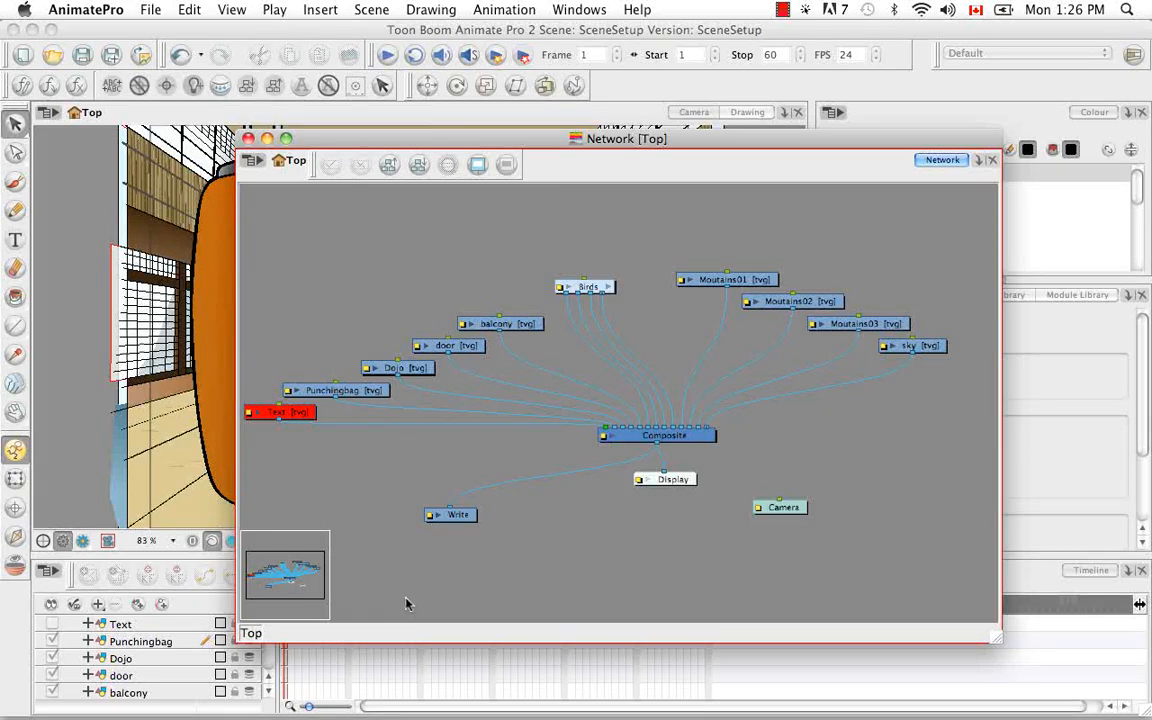
left_click(609, 288)
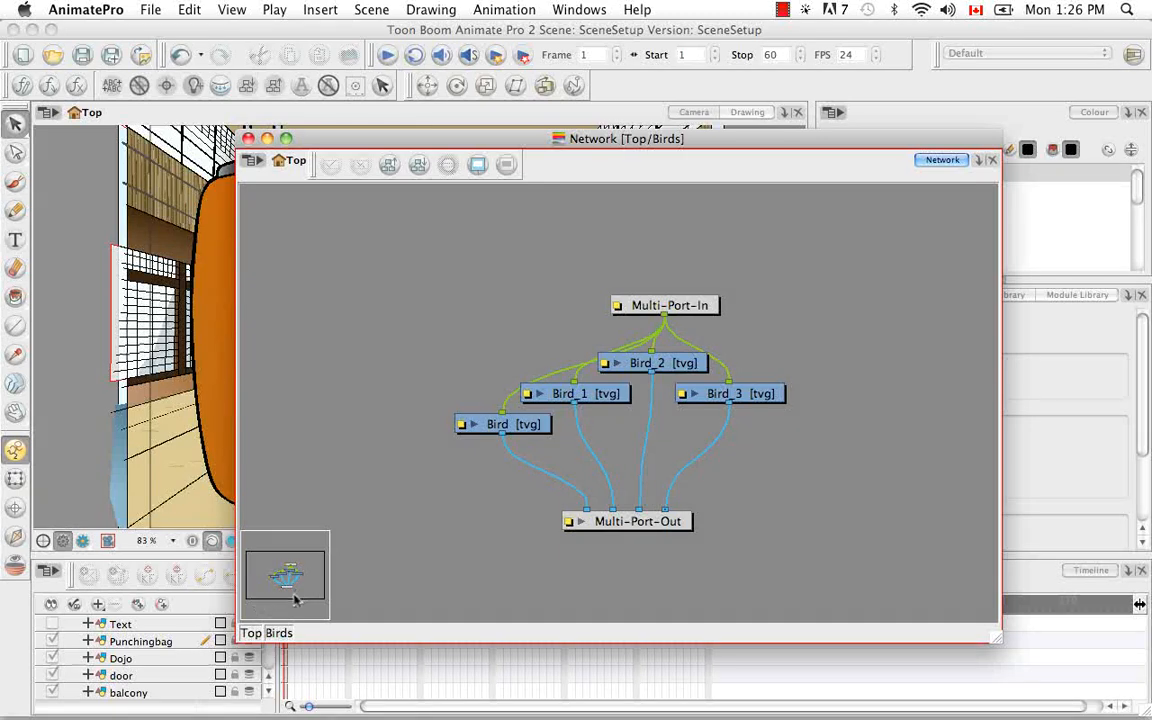
left_click(254, 633)
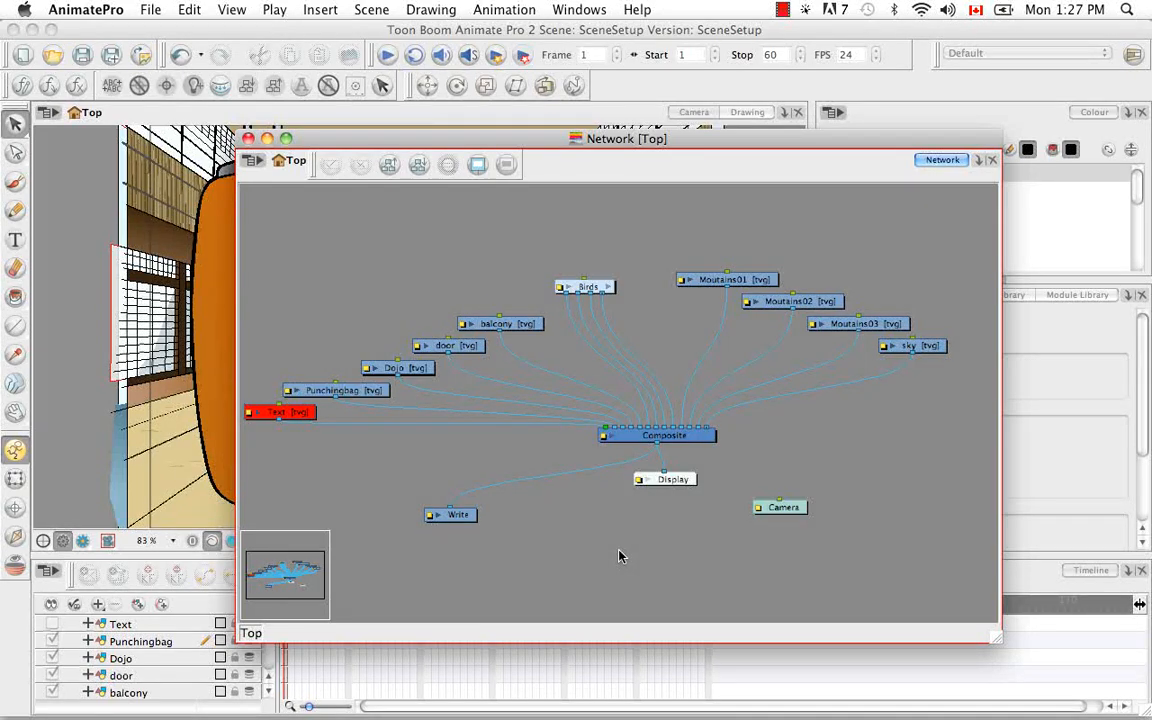
Examine the ports and connection cables of the Birds and Moutains modules up close, ending on the full network
key("super+equal")
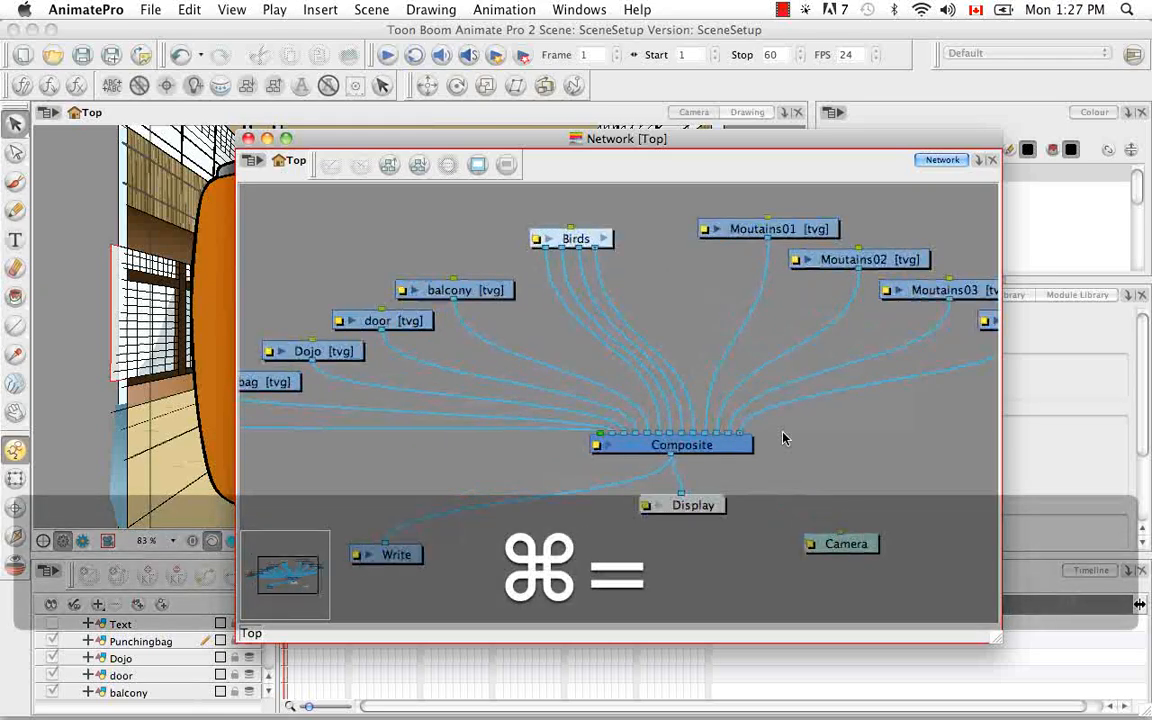
key("super+equal")
key("space")
left_click_drag(775, 253, 602, 430)
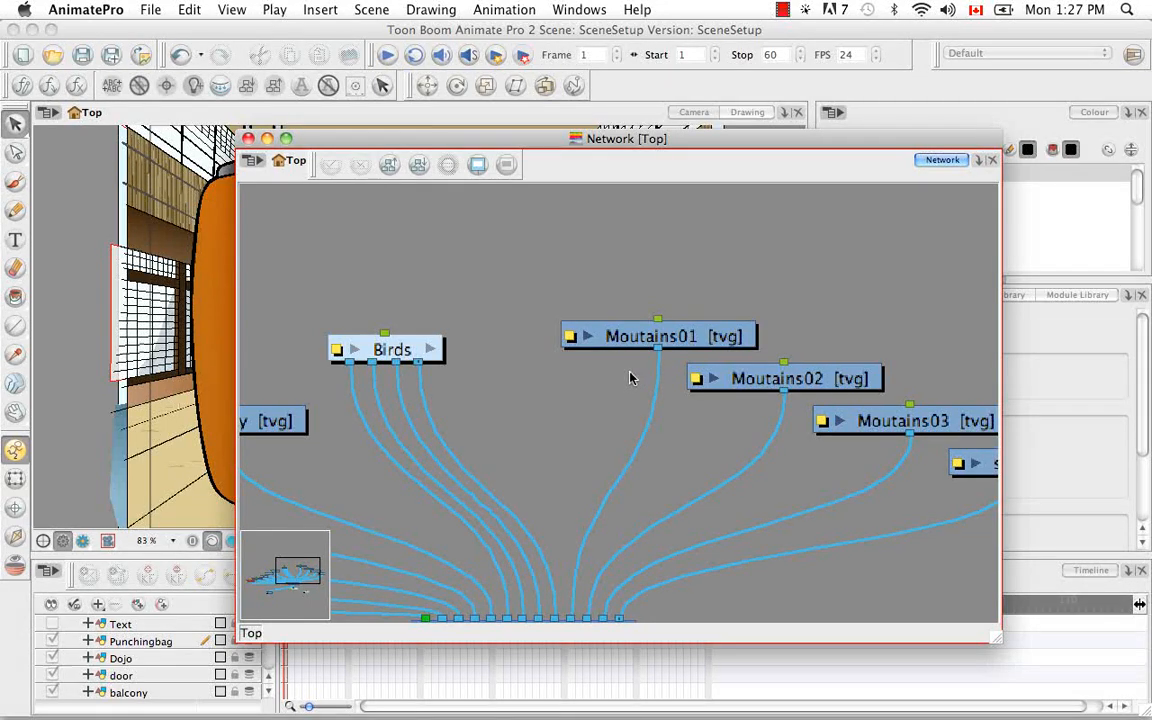
key("super+minus")
key("super+minus")
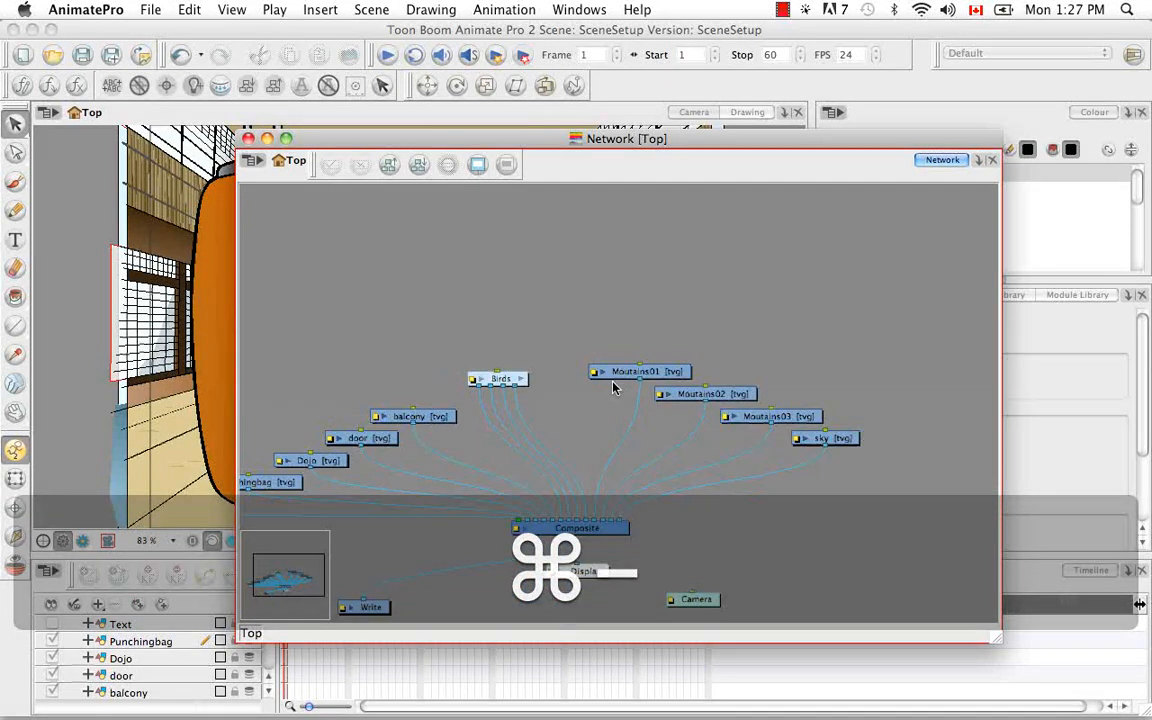
key("space")
left_click_drag(614, 346, 679, 301)
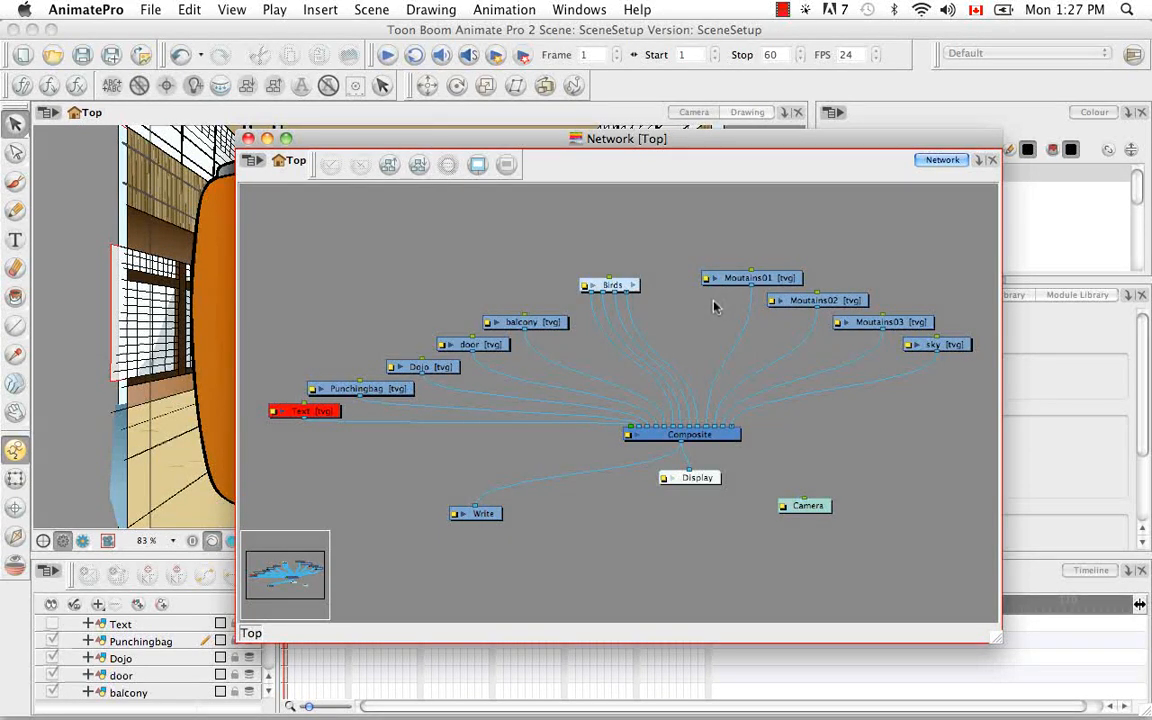
Select the Composite module and the Moutains01 module in turn to trace their connections, and clear the selection
left_click(650, 434)
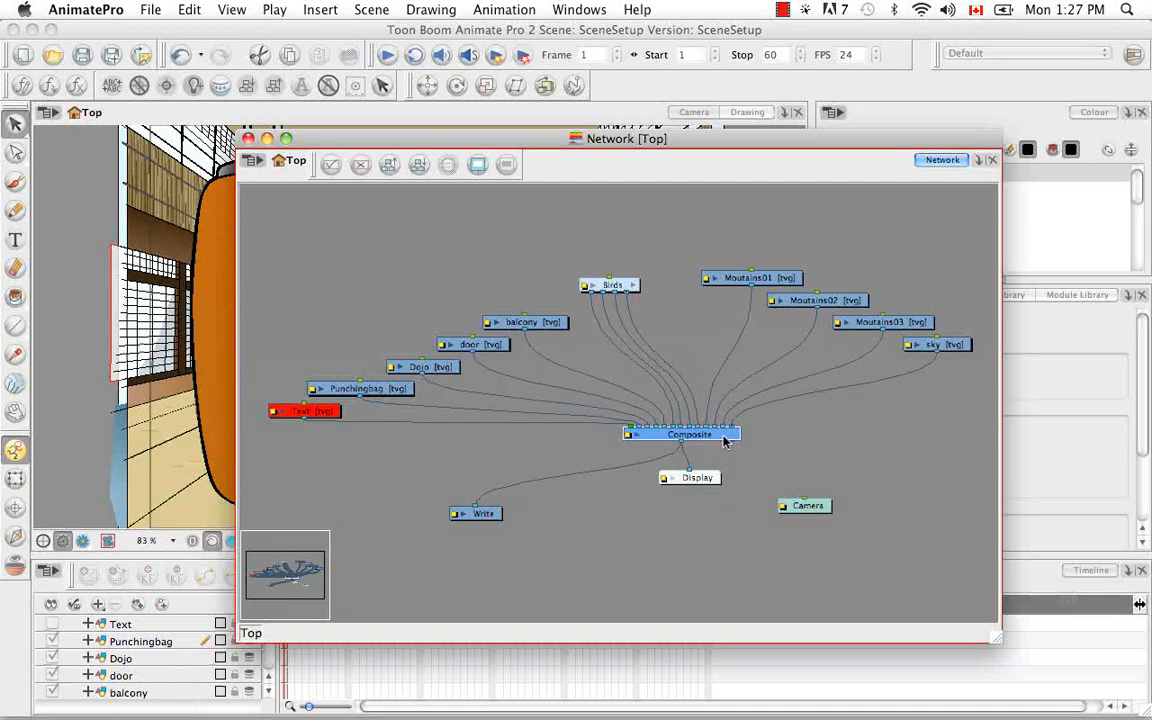
left_click(772, 280)
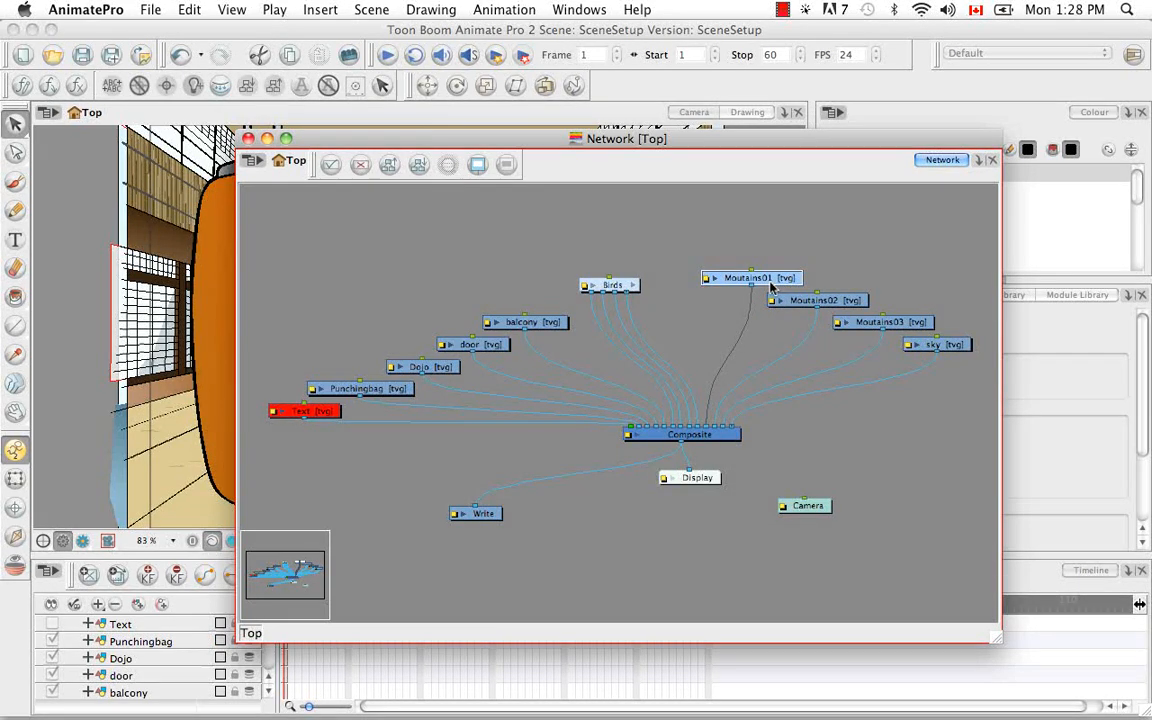
left_click(821, 441)
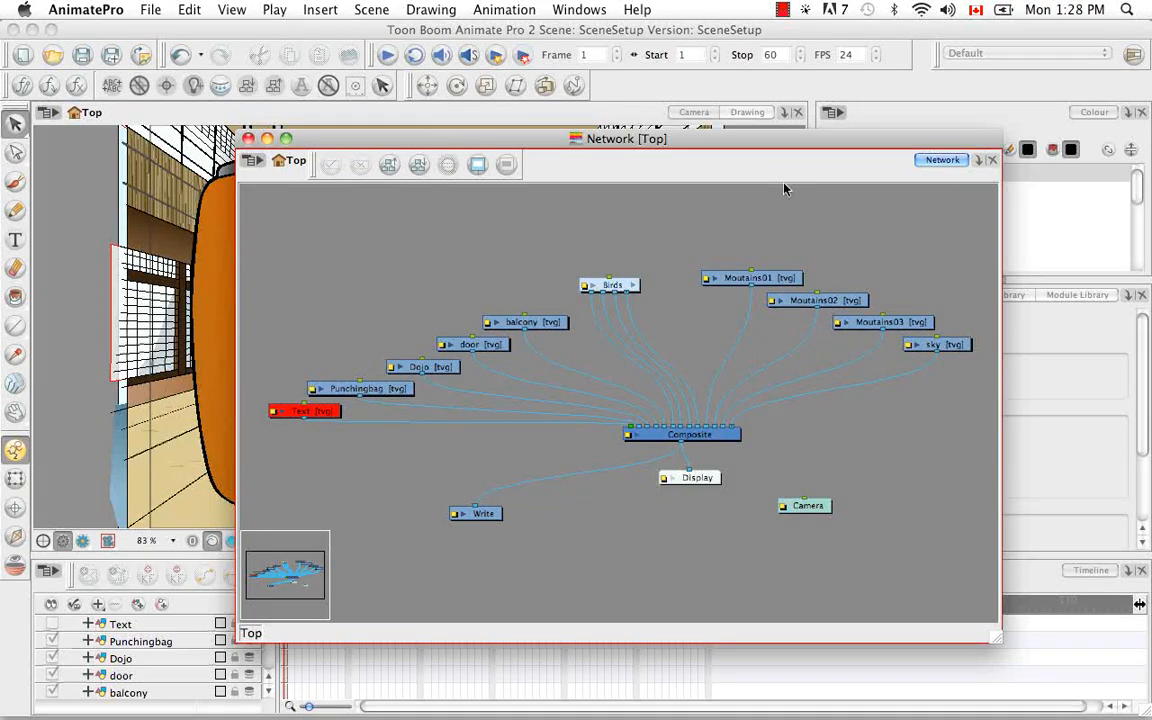
Show the Module Library and add a docked Network view alongside the Colour view
left_click_drag(797, 146, 585, 95)
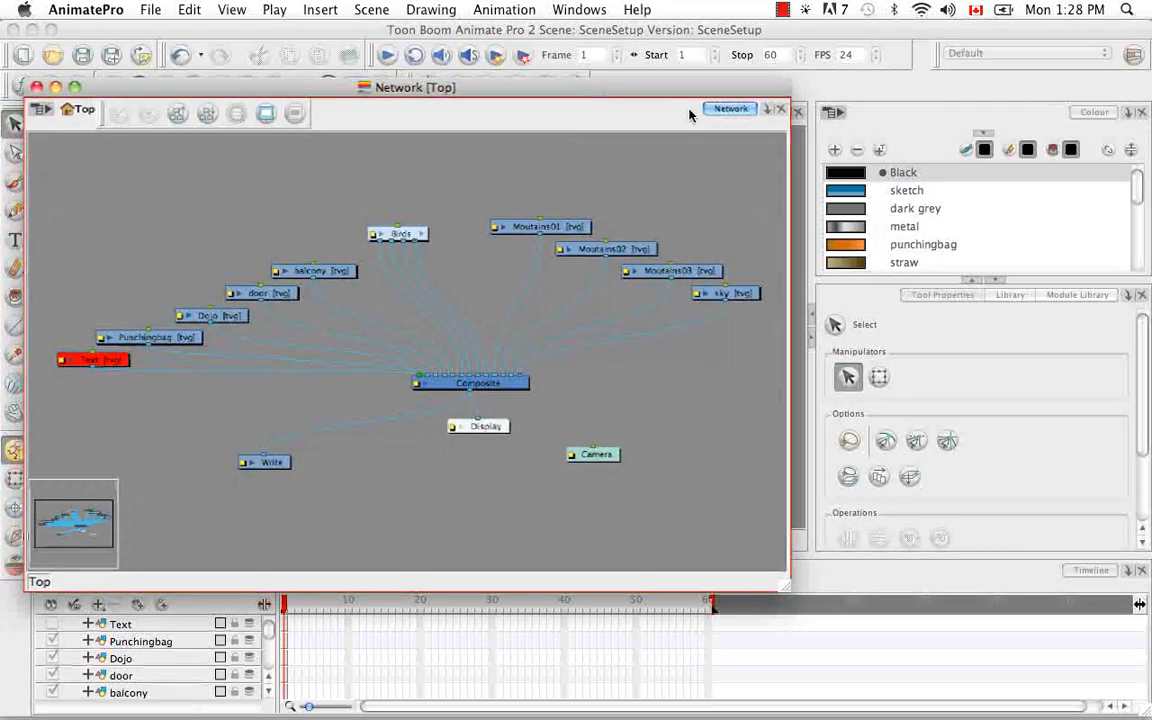
left_click(1066, 296)
left_click(1067, 296)
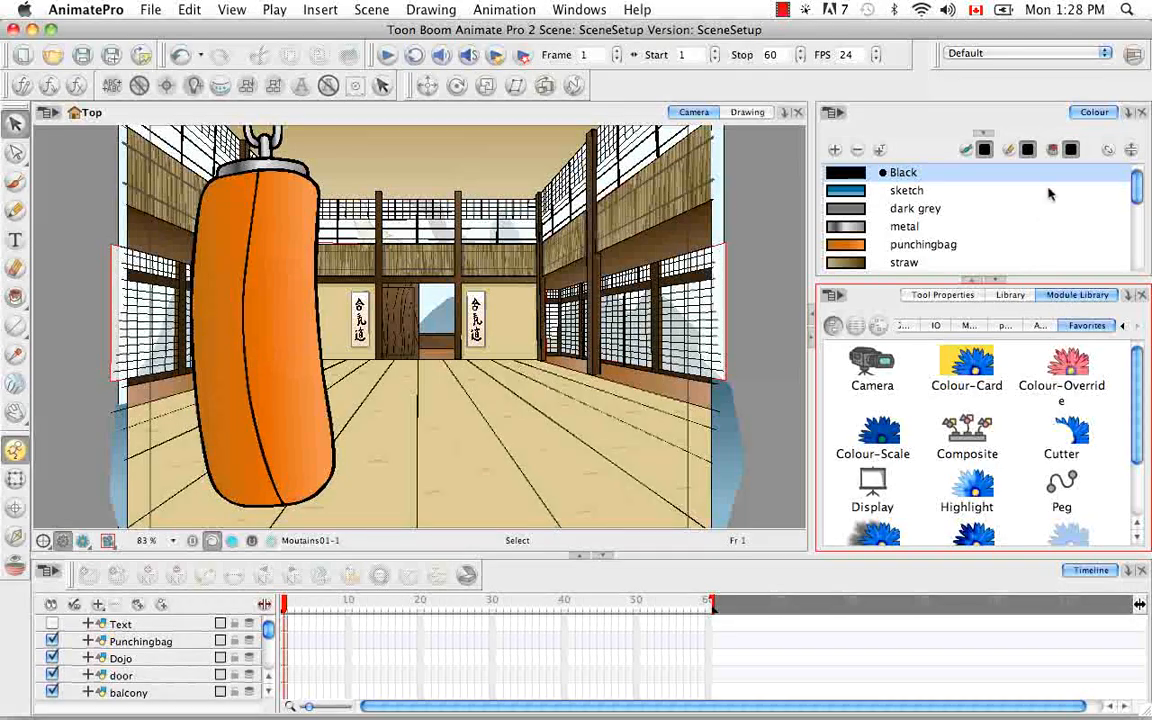
right_click(1016, 108)
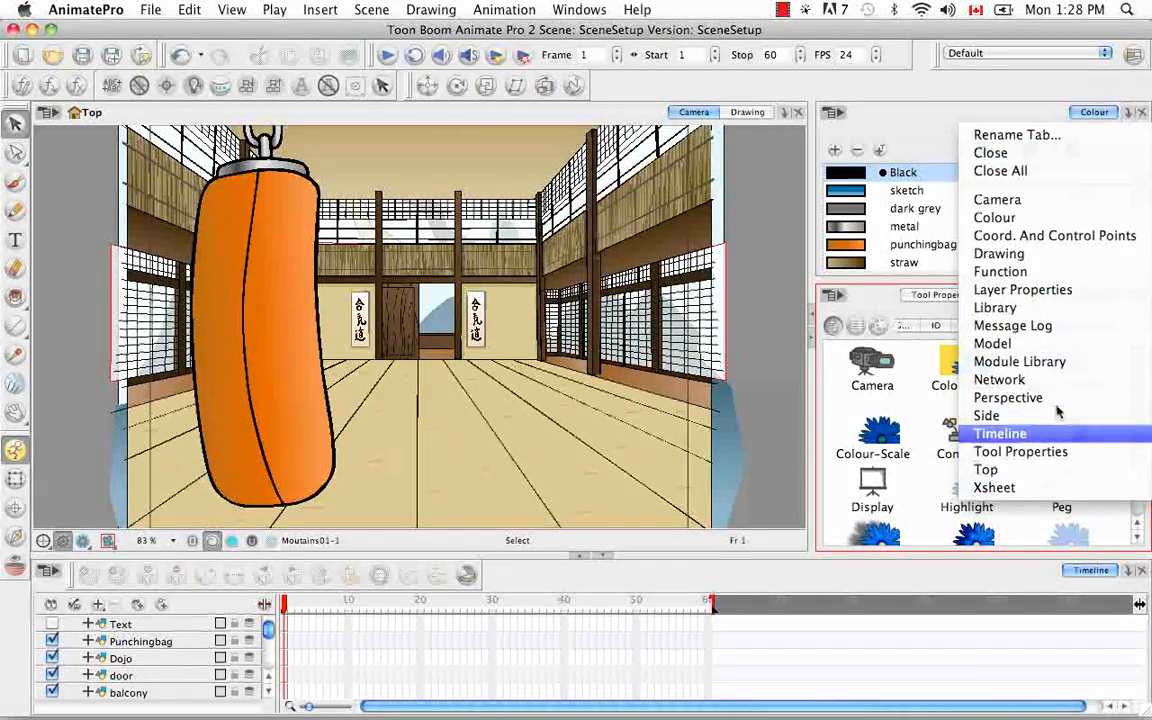
left_click(986, 469)
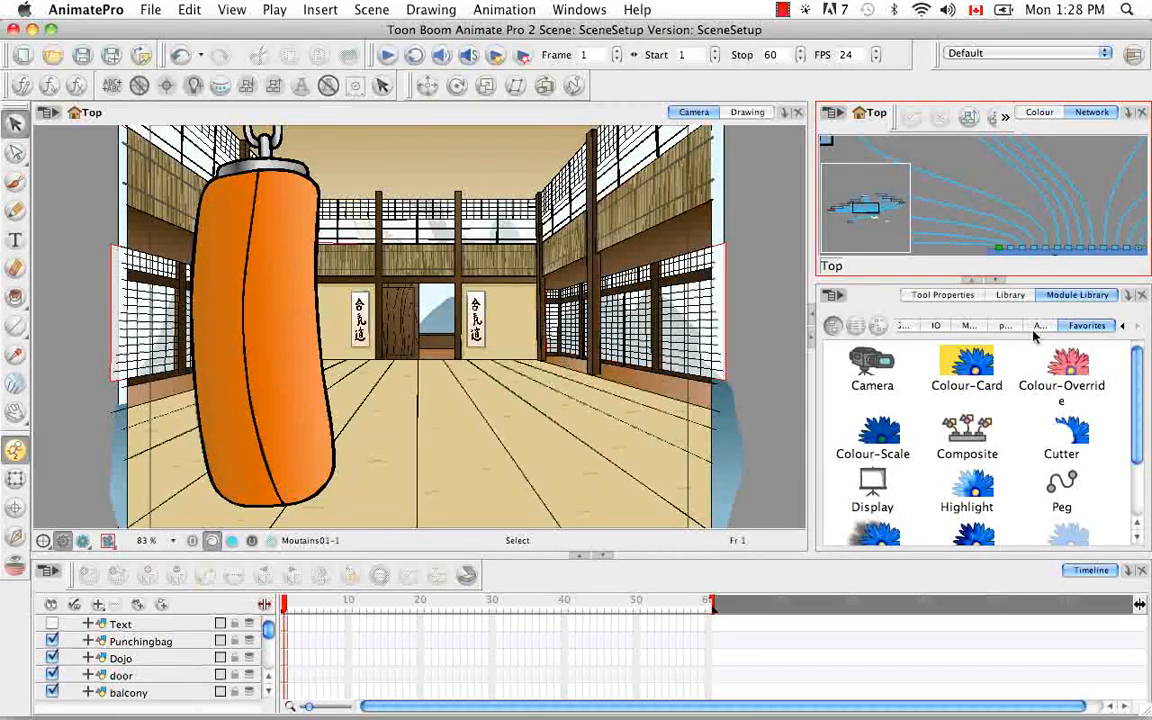
Add a Peg module from the Favorites category and a Blur-Radial module from All modules to the network
scroll(1060, 420, "down", 1)
left_click_drag(1070, 432, 1082, 168)
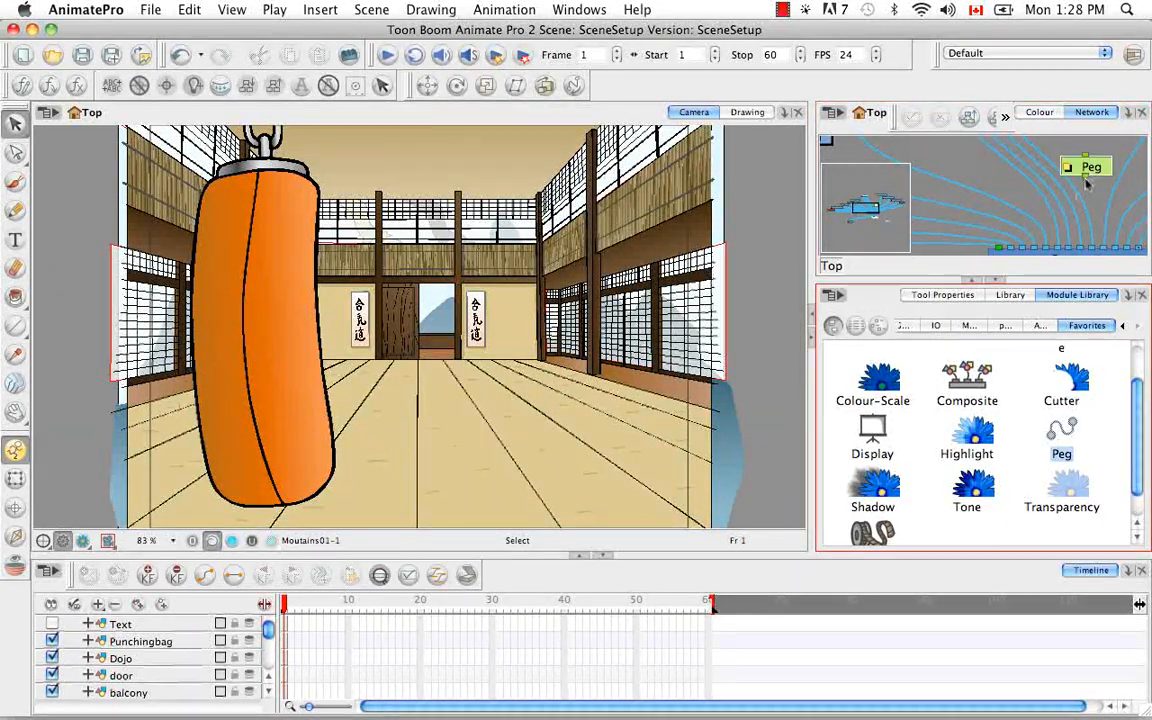
left_click(1040, 325)
left_click_drag(1136, 359, 1136, 366)
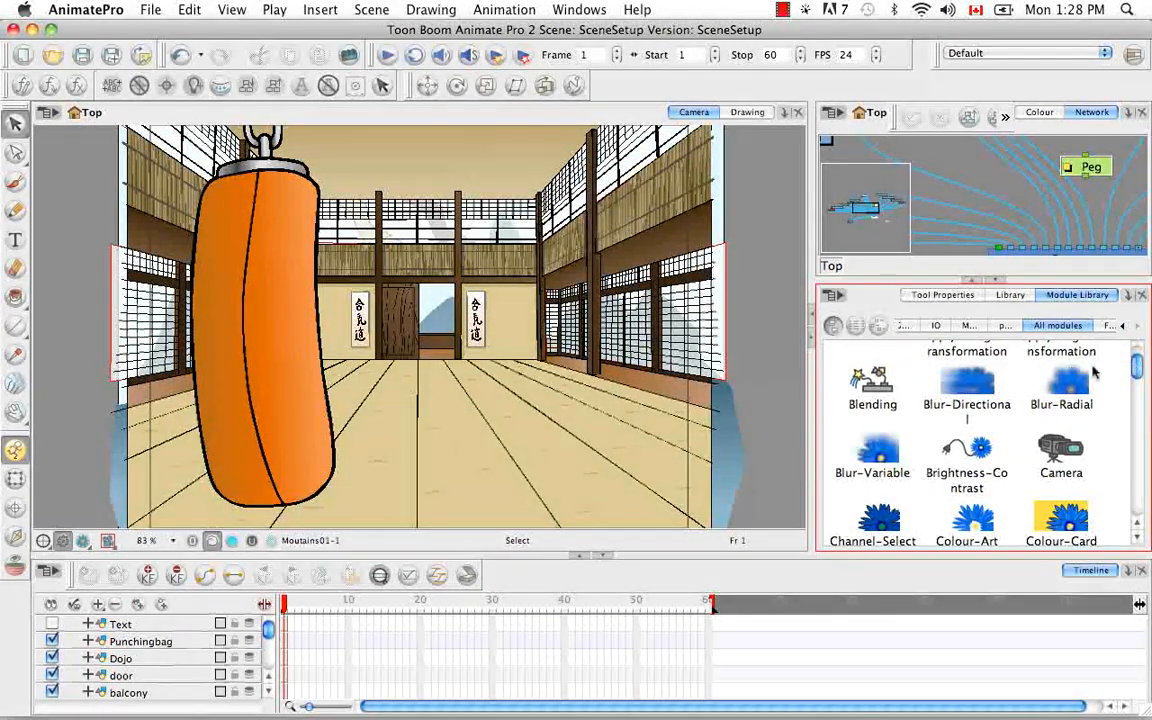
left_click_drag(1062, 384, 1015, 188)
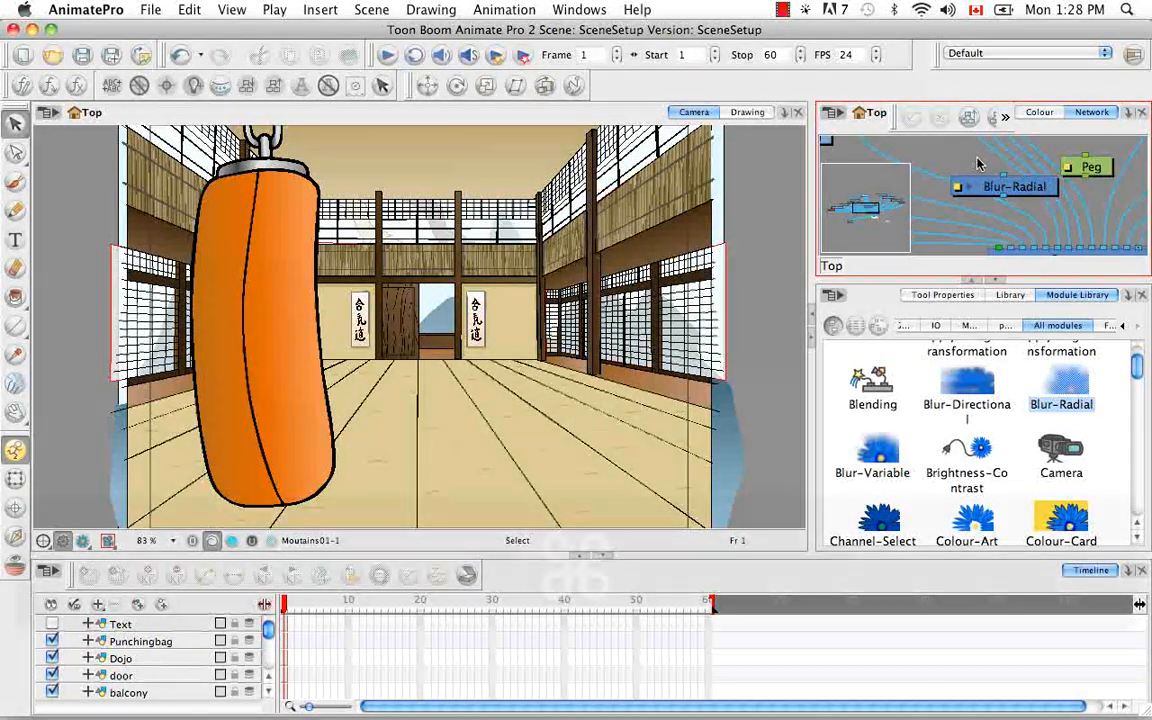
Enlarge the Network view to full screen and move the Blur-Radial above balcony and the Peg above Birds
key("super")
key("super+f")
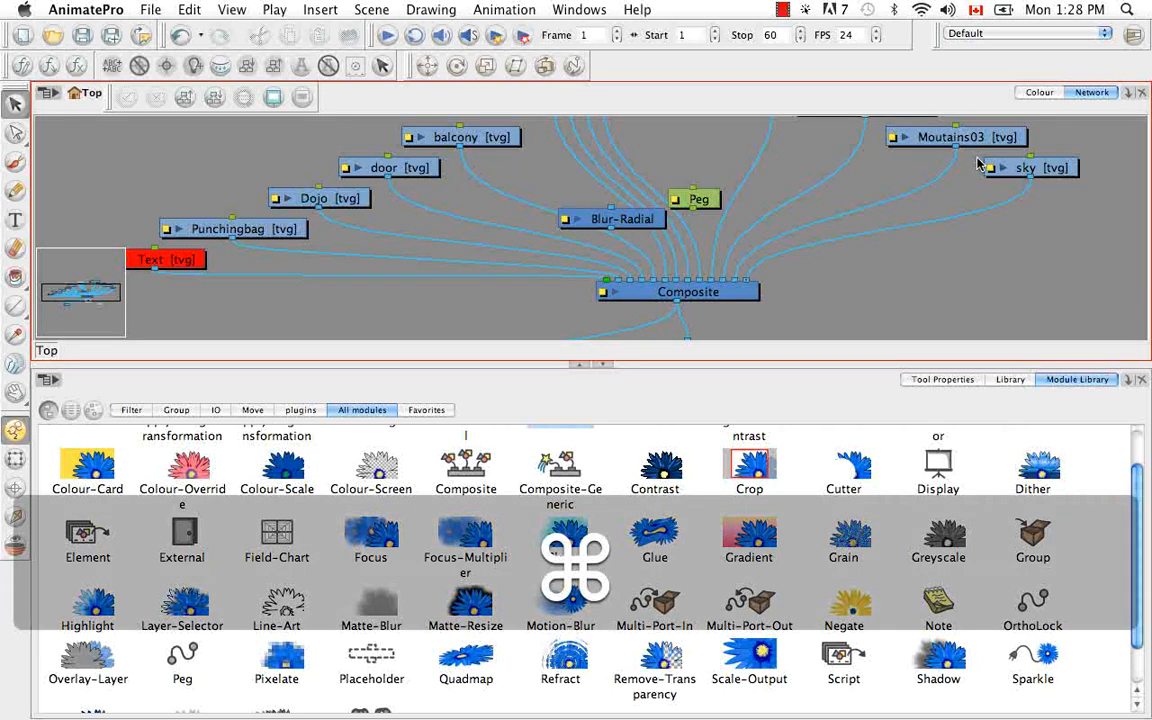
key("super+f")
left_click_drag(605, 396, 439, 210)
left_click_drag(707, 374, 646, 172)
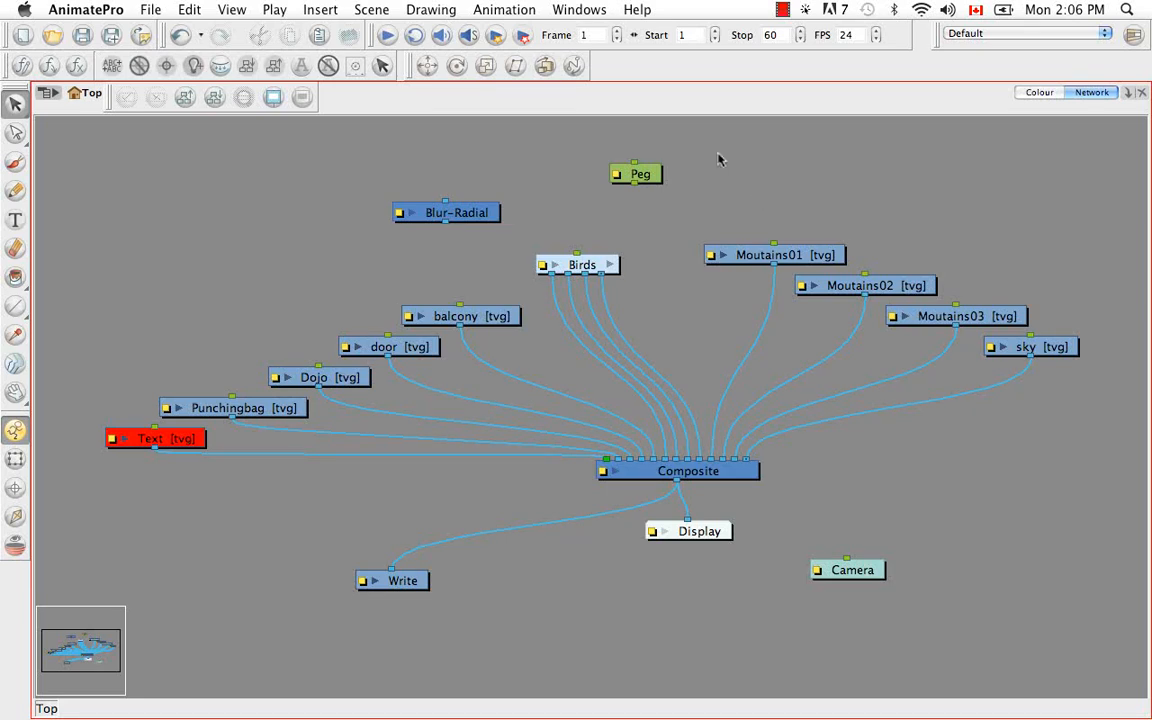
Connect the Peg's output to Moutains01's input, and check Moutains01's drawing thumbnail and layer properties
left_click_drag(714, 219, 774, 244)
left_click(723, 255)
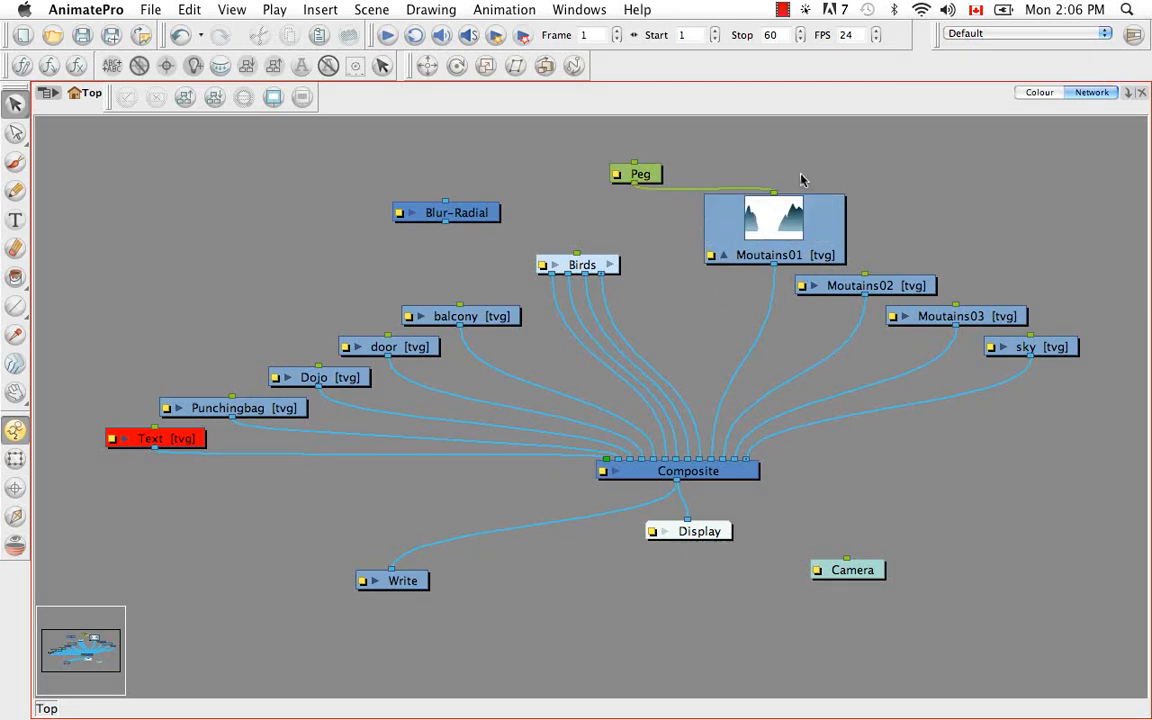
left_click(723, 255)
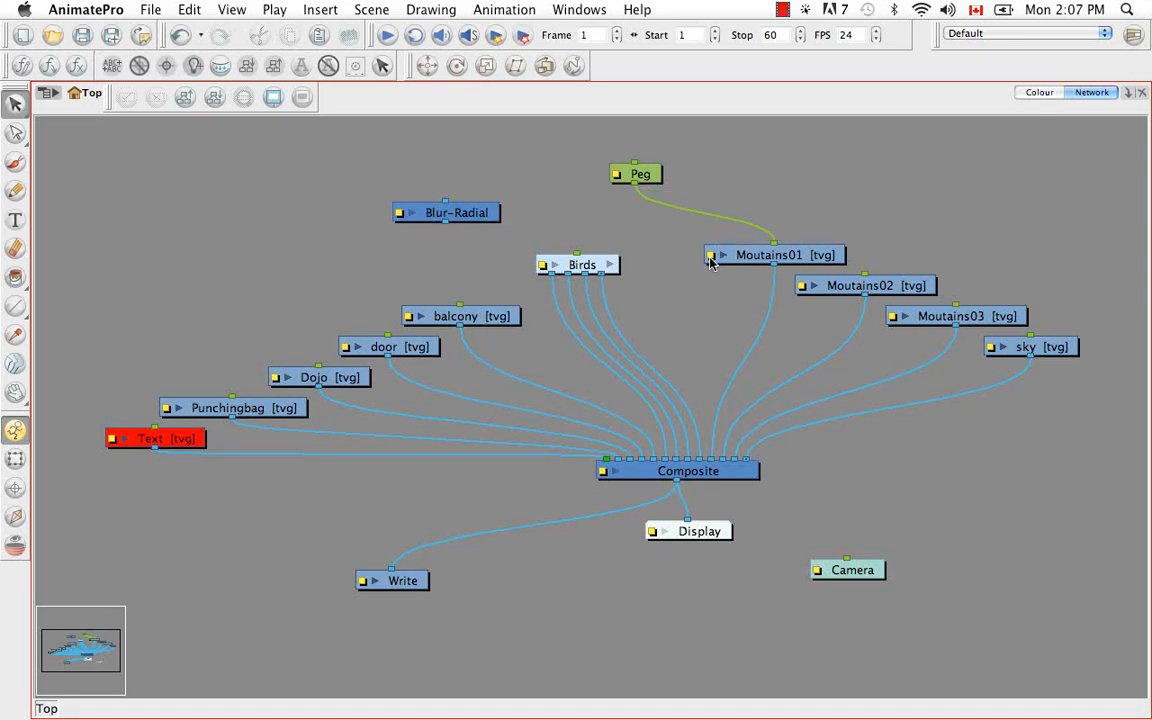
left_click(710, 259)
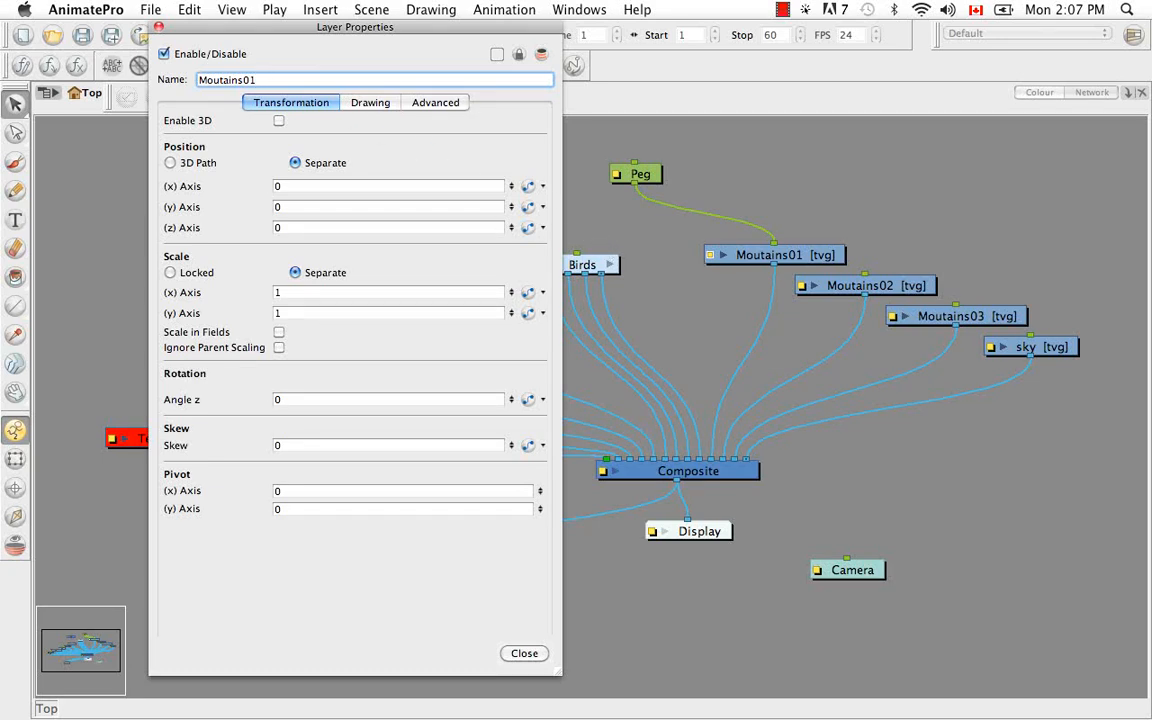
left_click(158, 27)
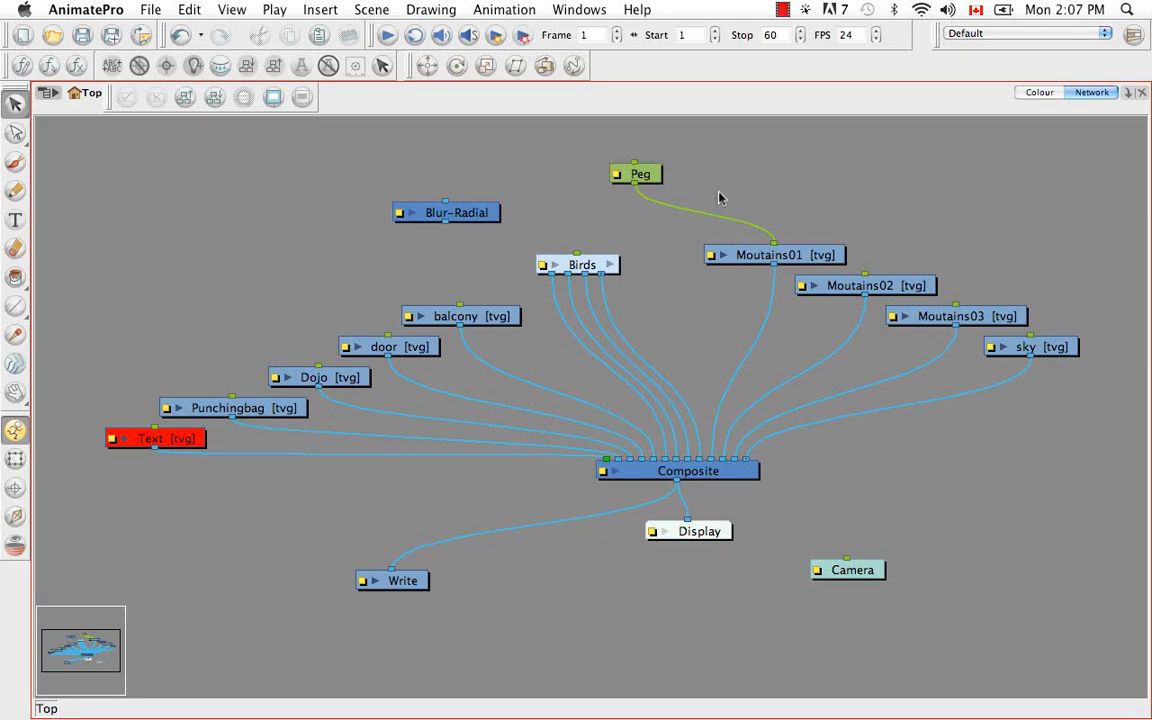
Duplicate the Peg and connect the copy's output to the original Peg's input
left_click(648, 174)
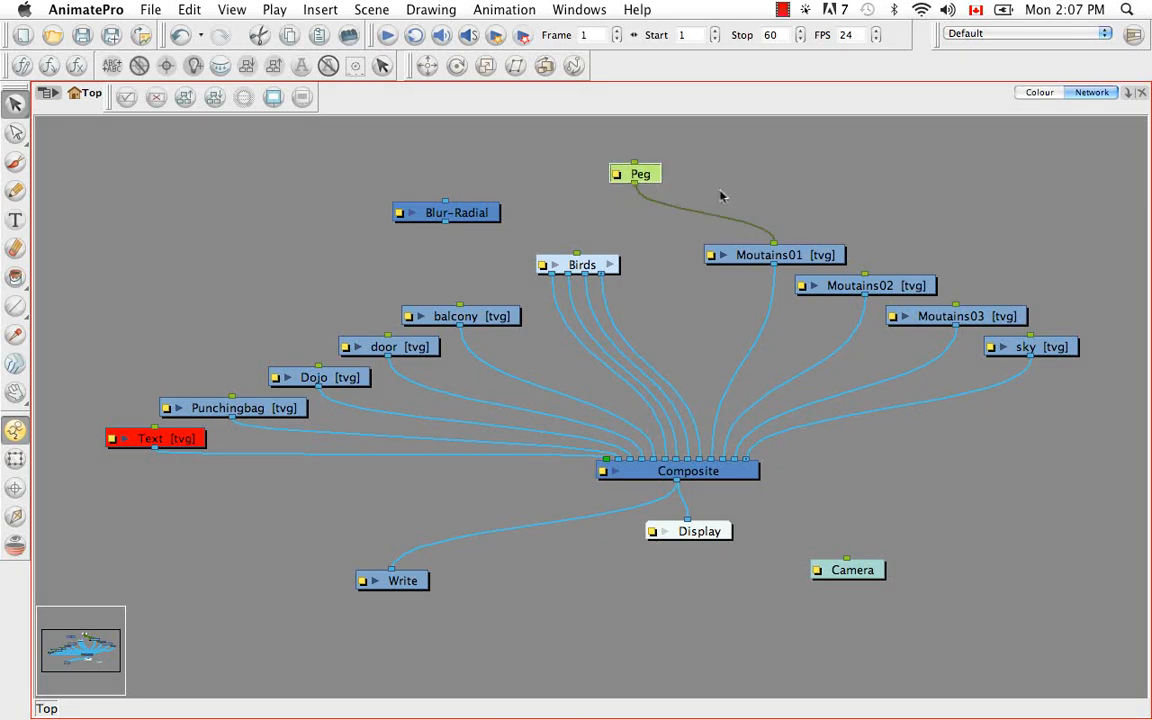
key("super+c")
key("super+v")
left_click_drag(778, 198, 635, 163)
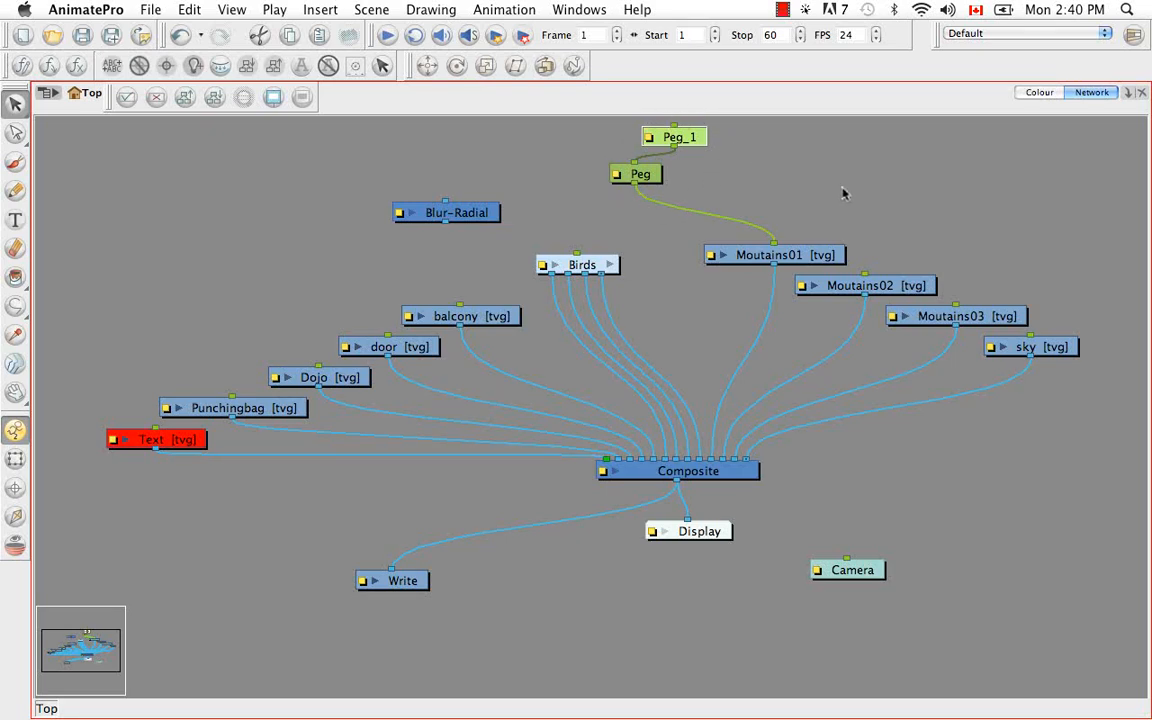
left_click_drag(1028, 370, 1030, 357)
Insert the Blur-Radial into the cable between Moutains01 and Composite, and look at its layer properties
left_click(478, 217)
left_click_drag(481, 215, 760, 257)
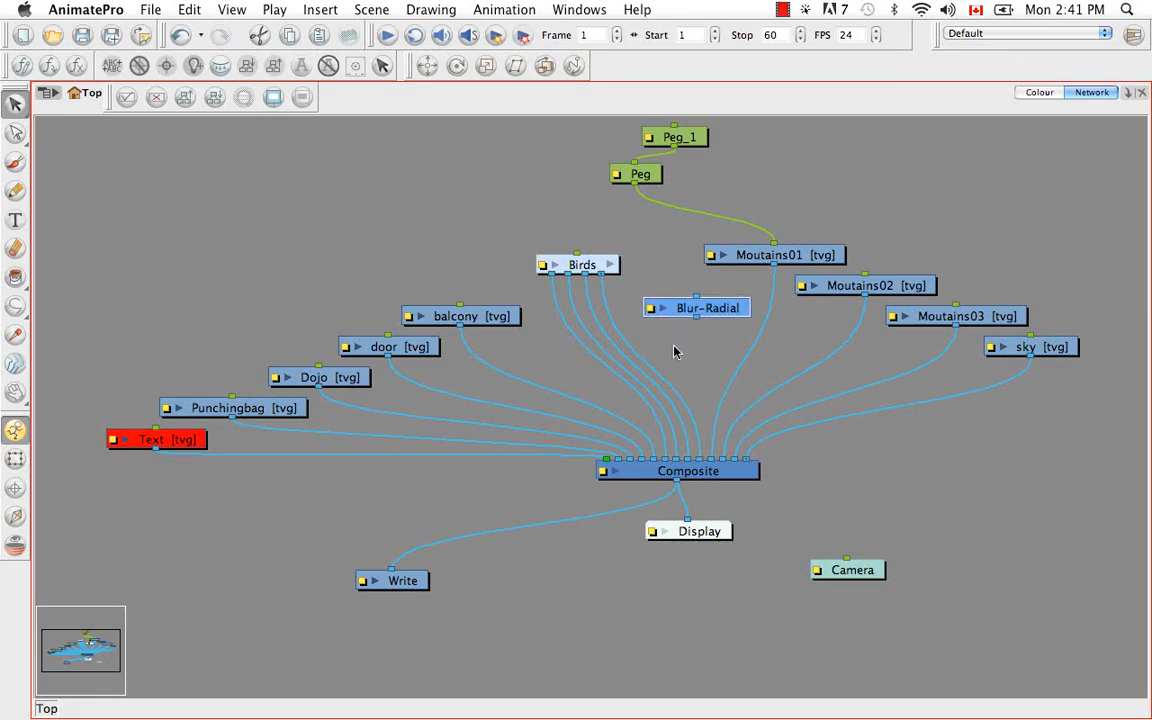
left_click_drag(716, 313, 794, 319)
key("alt")
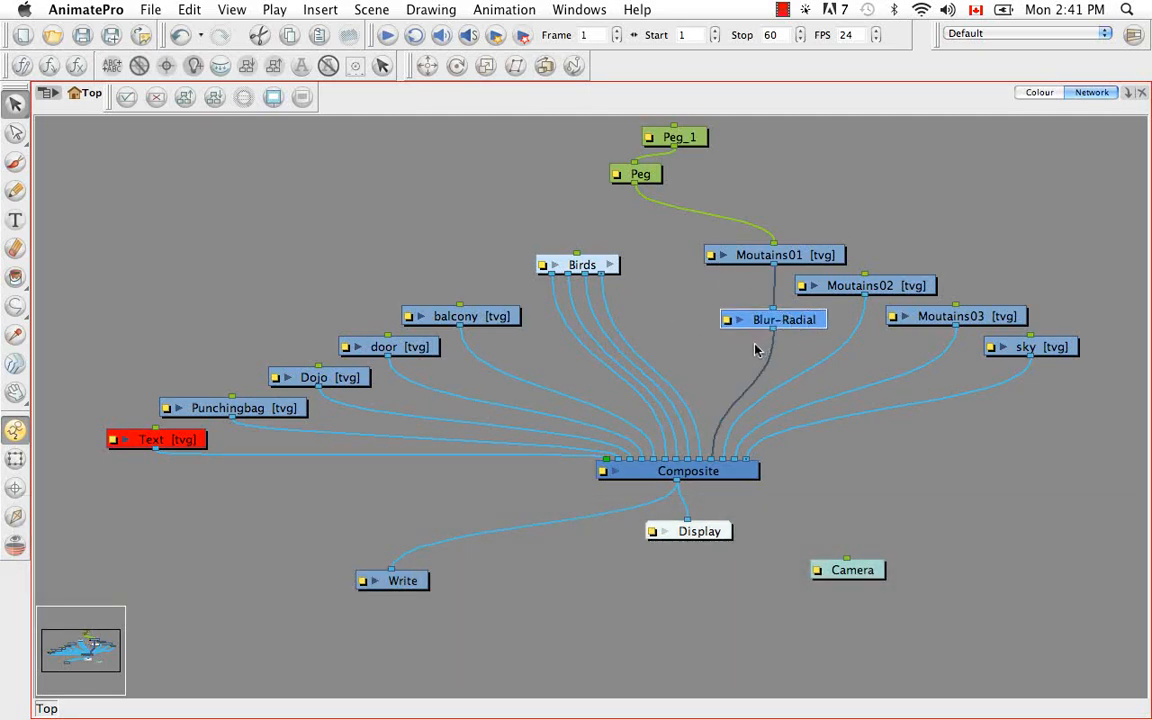
double_click(727, 321)
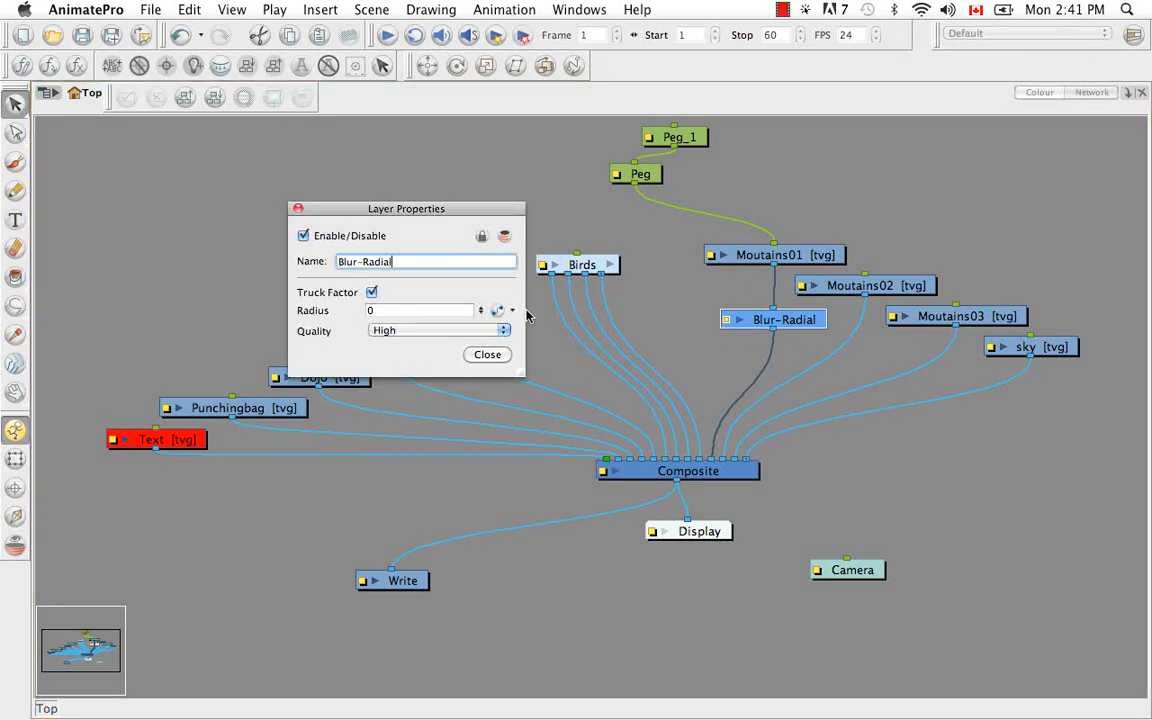
left_click(297, 208)
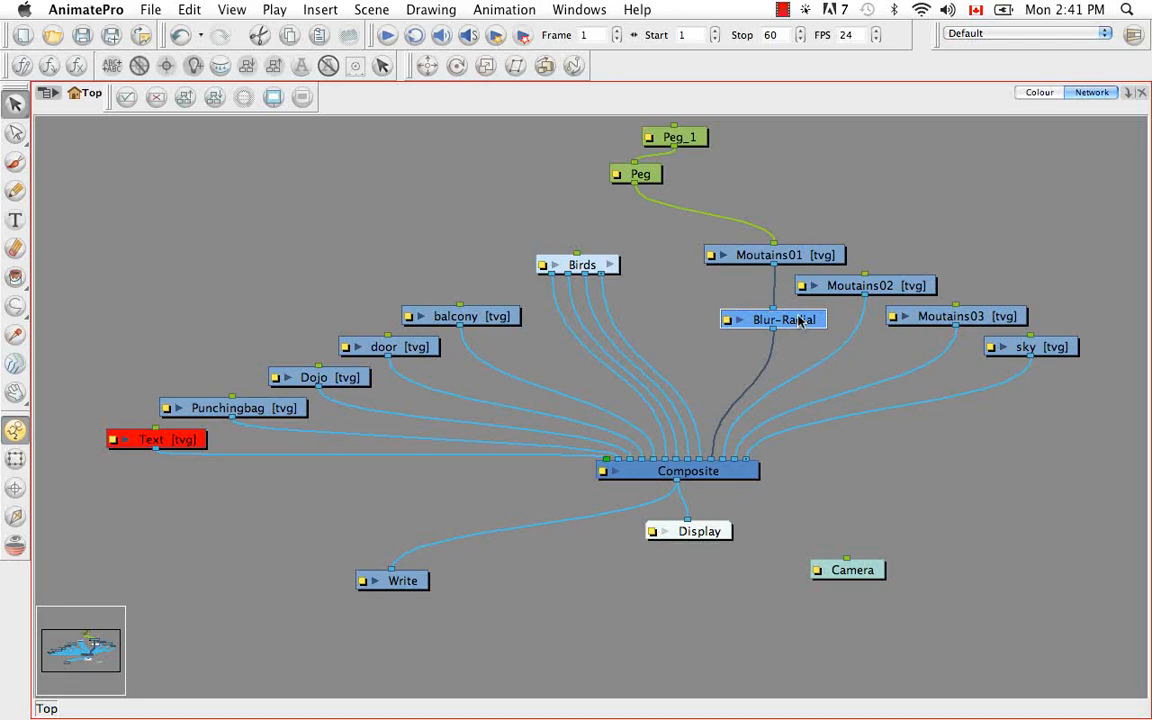
Detach the Blur-Radial from the Moutains01 cable, place it in the empty area above balcony, and clear the selection
left_click_drag(797, 320, 490, 194)
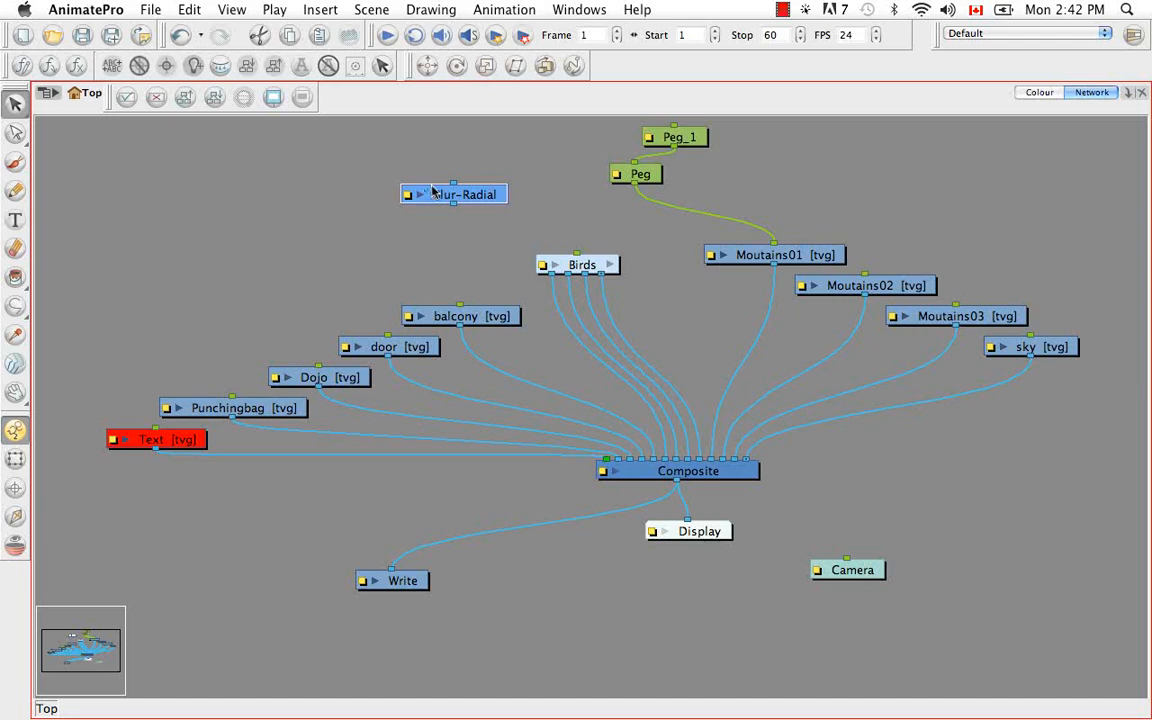
left_click(486, 180)
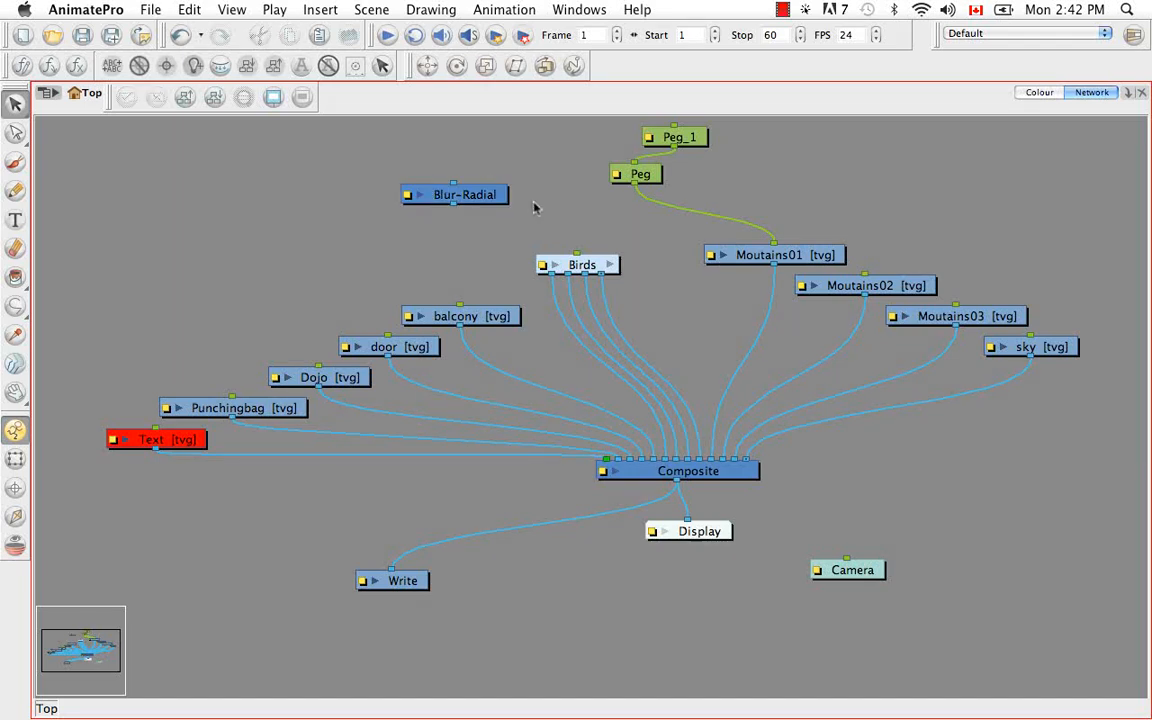
Restore the normal workspace layout and add a Tone module from All modules to the network above Composite
key("super+f")
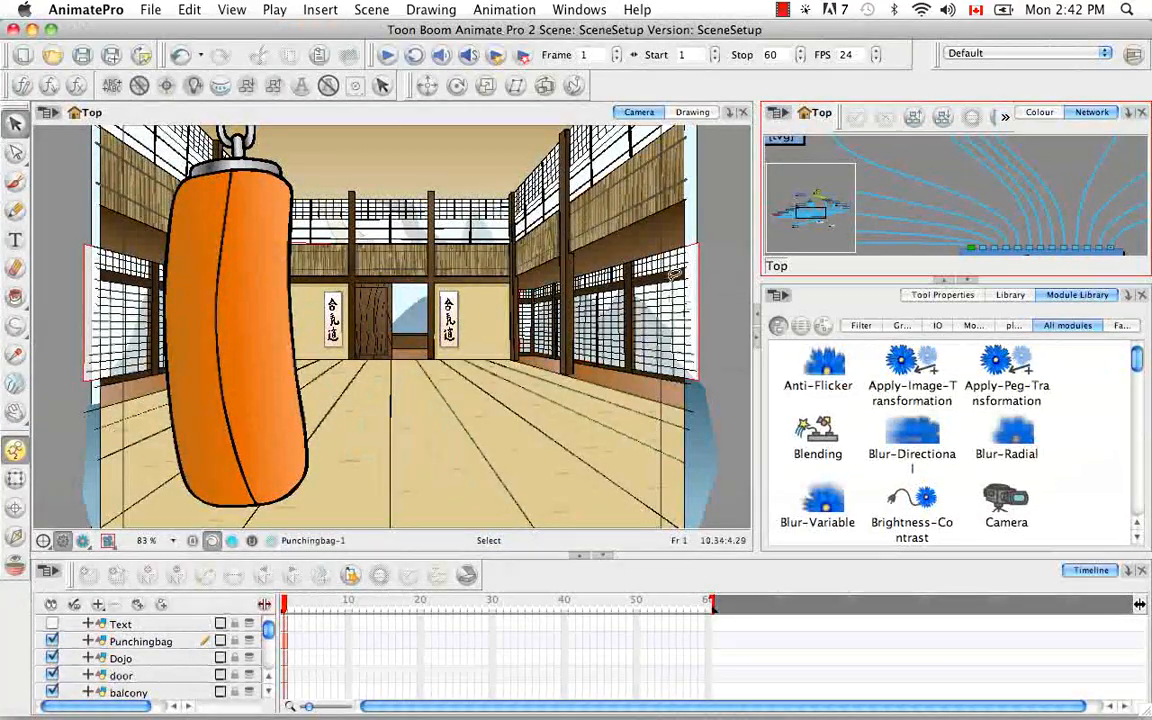
left_click_drag(1137, 361, 1135, 514)
left_click_drag(915, 458, 965, 190)
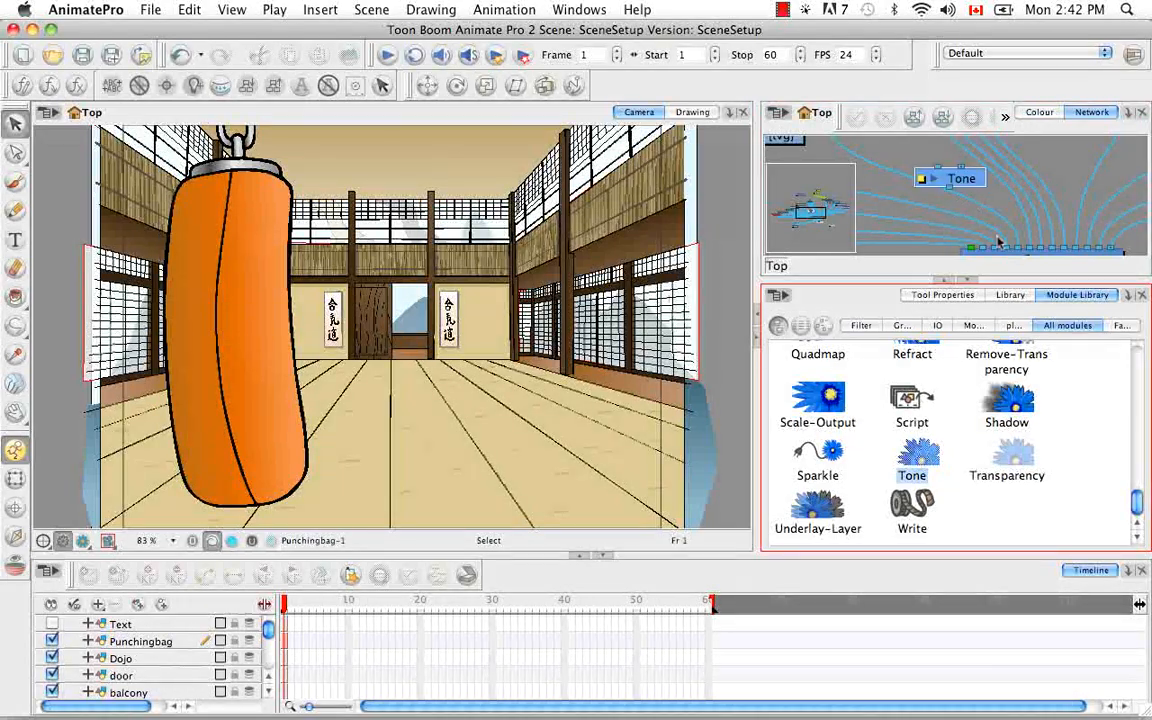
Add an Apply-Image-Transformation module from All modules to the network below Tone and clear the selection
left_click_drag(1137, 505, 1137, 486)
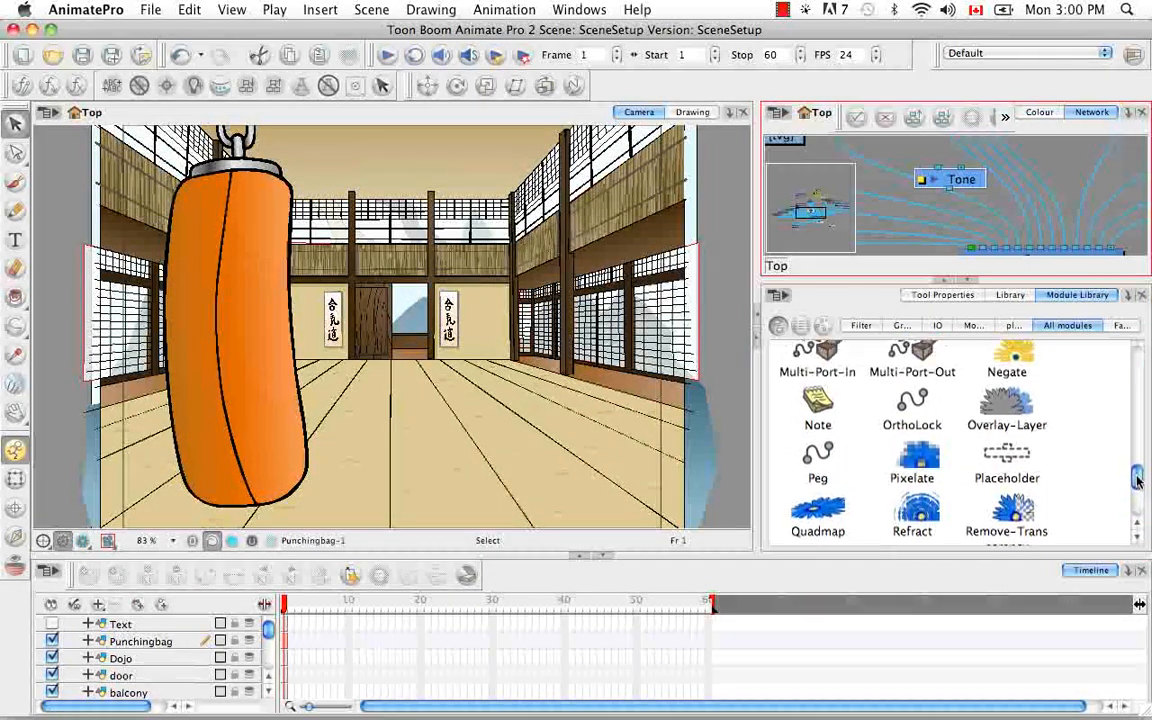
left_click_drag(1137, 478, 1133, 355)
left_click(925, 370)
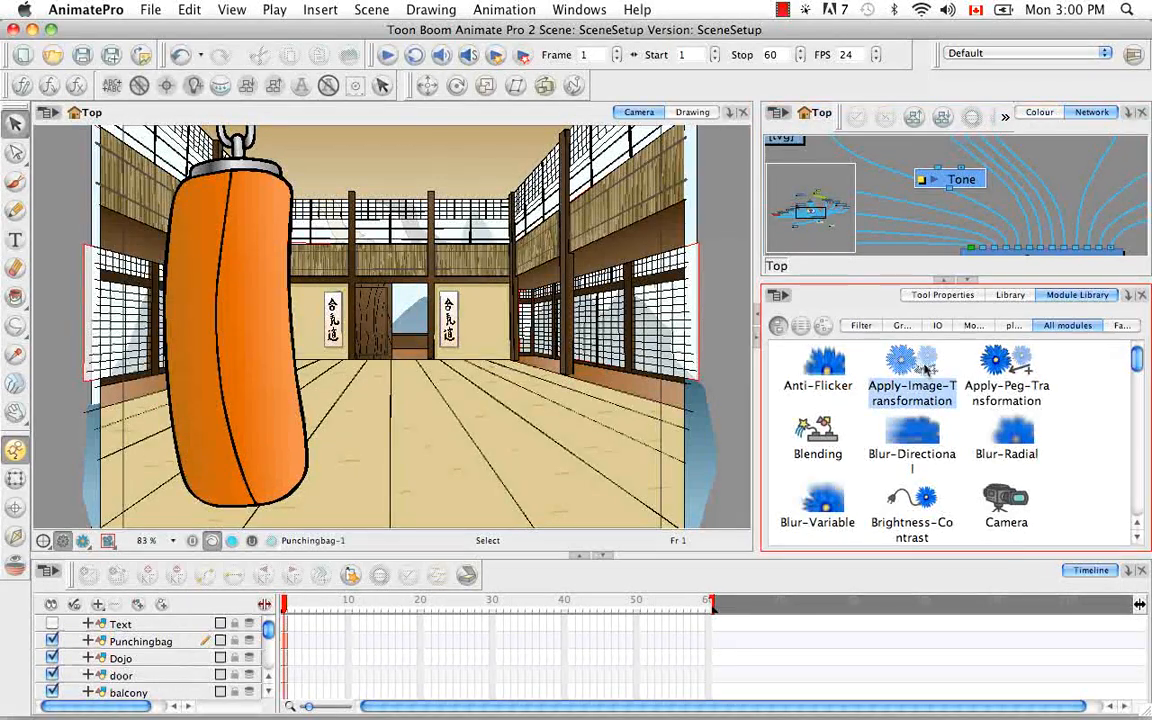
left_click_drag(925, 370, 1070, 218)
left_click(1053, 160)
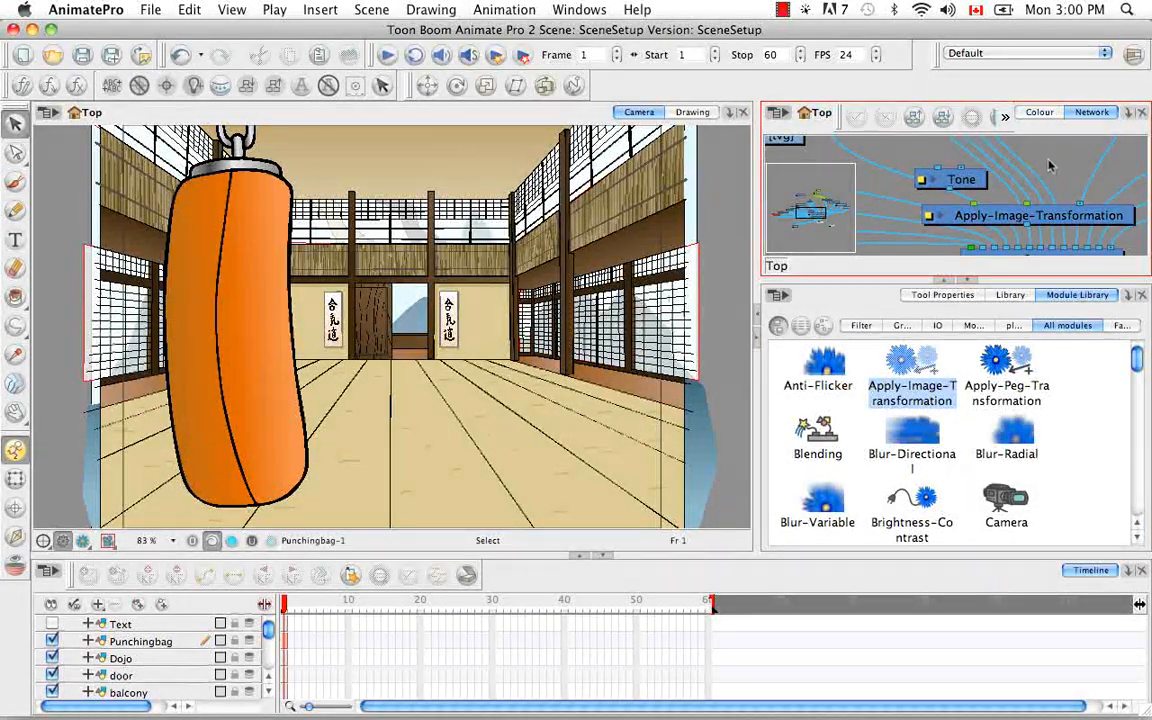
Delete the Tone and Apply-Image-Transformation modules from the network
left_click(979, 177)
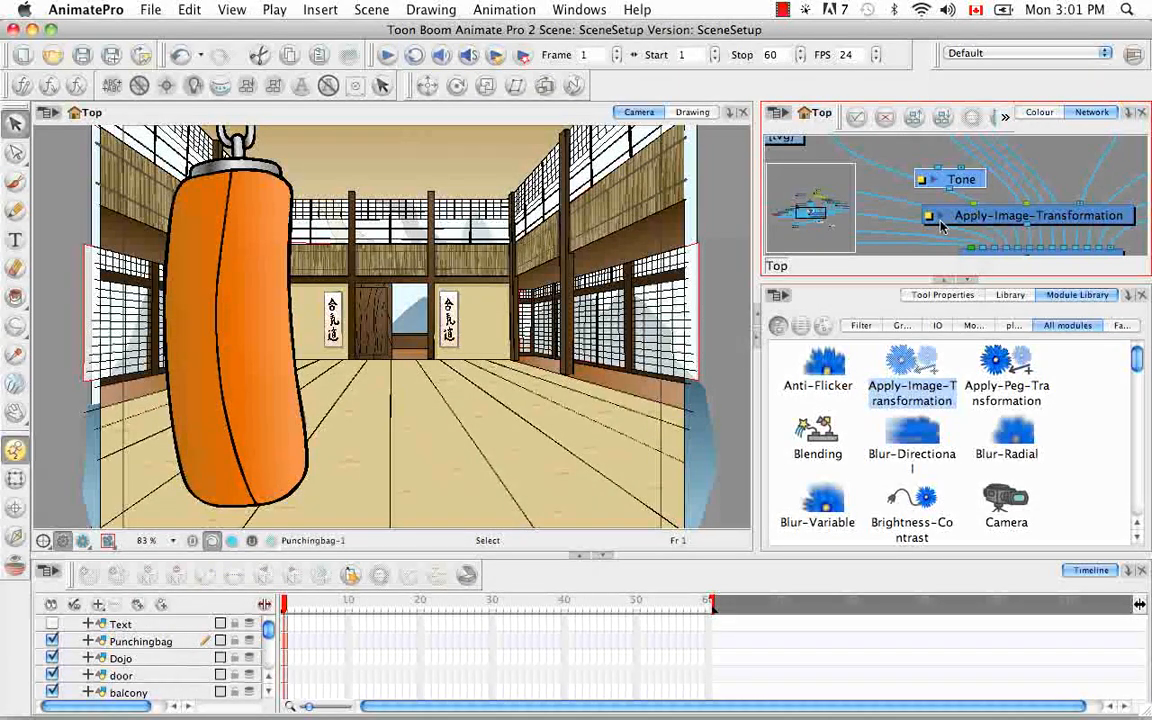
key("BackSpace")
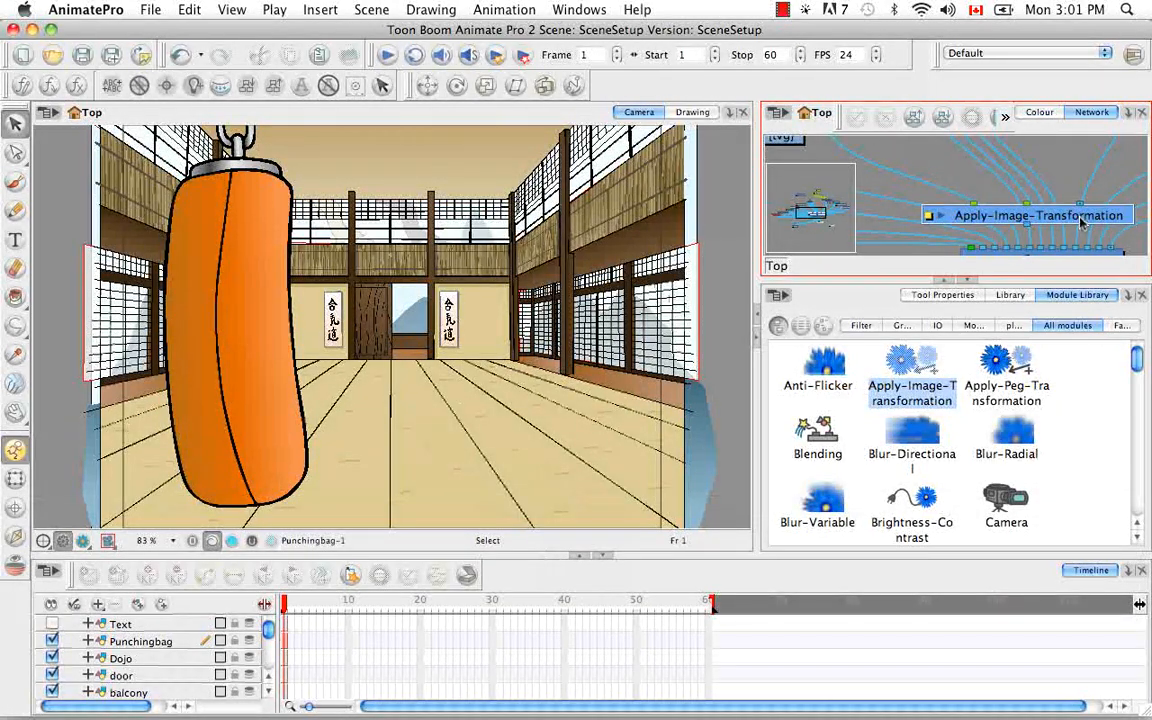
left_click_drag(1080, 222, 1036, 193)
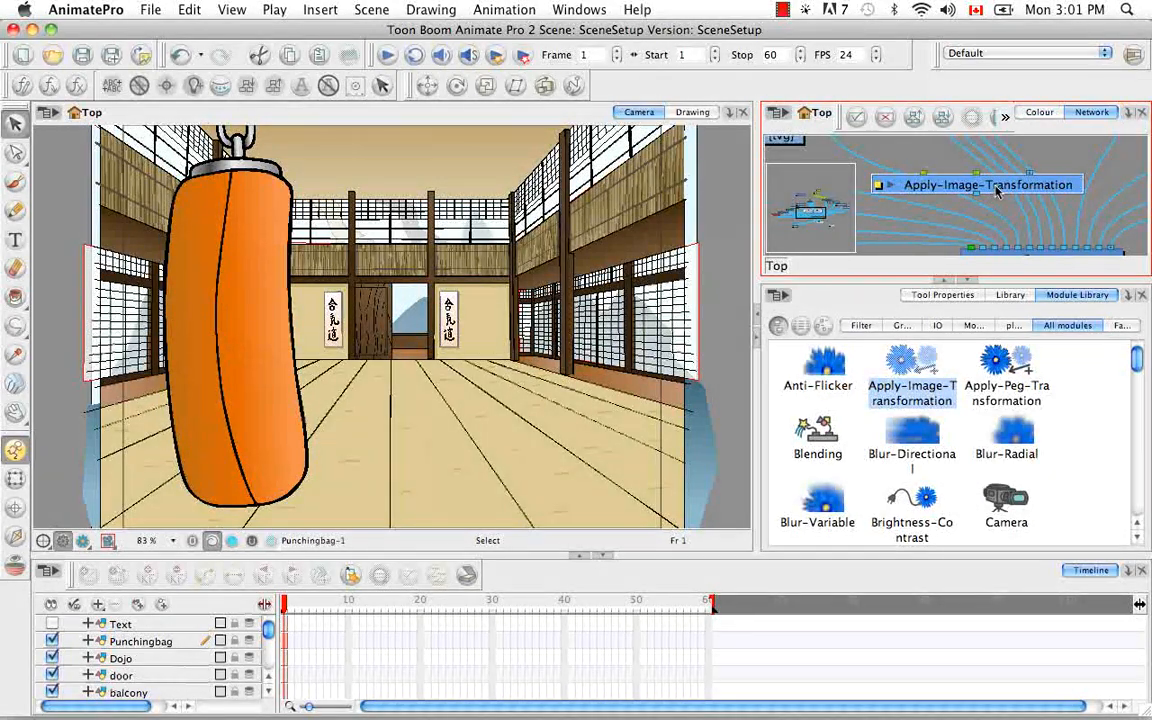
key("BackSpace")
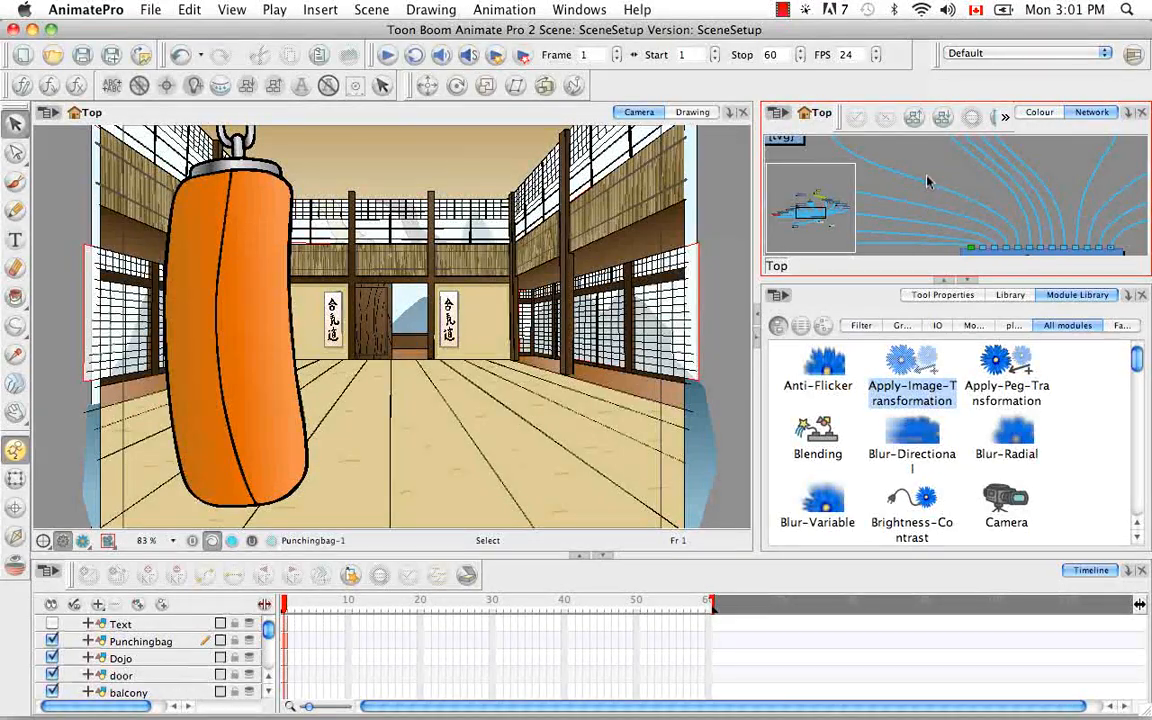
Enlarge the Network view to full screen, try As Vector on the Composite module, and set it to Pass Through
key("super+f")
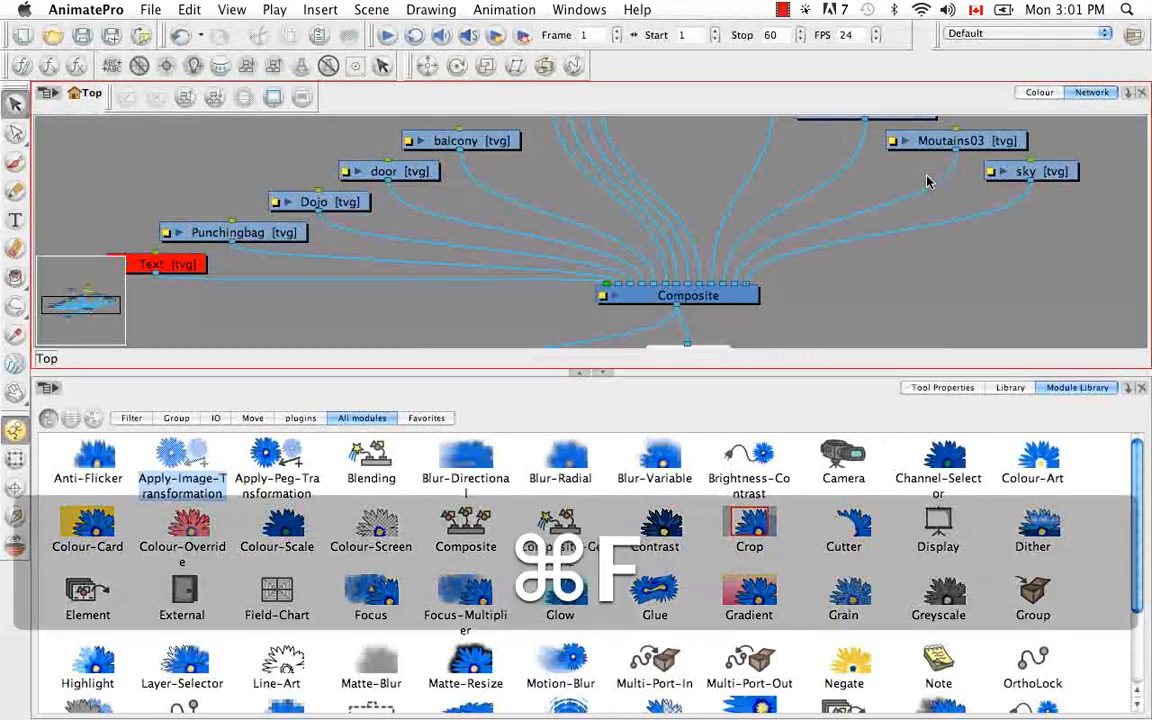
key("super+f")
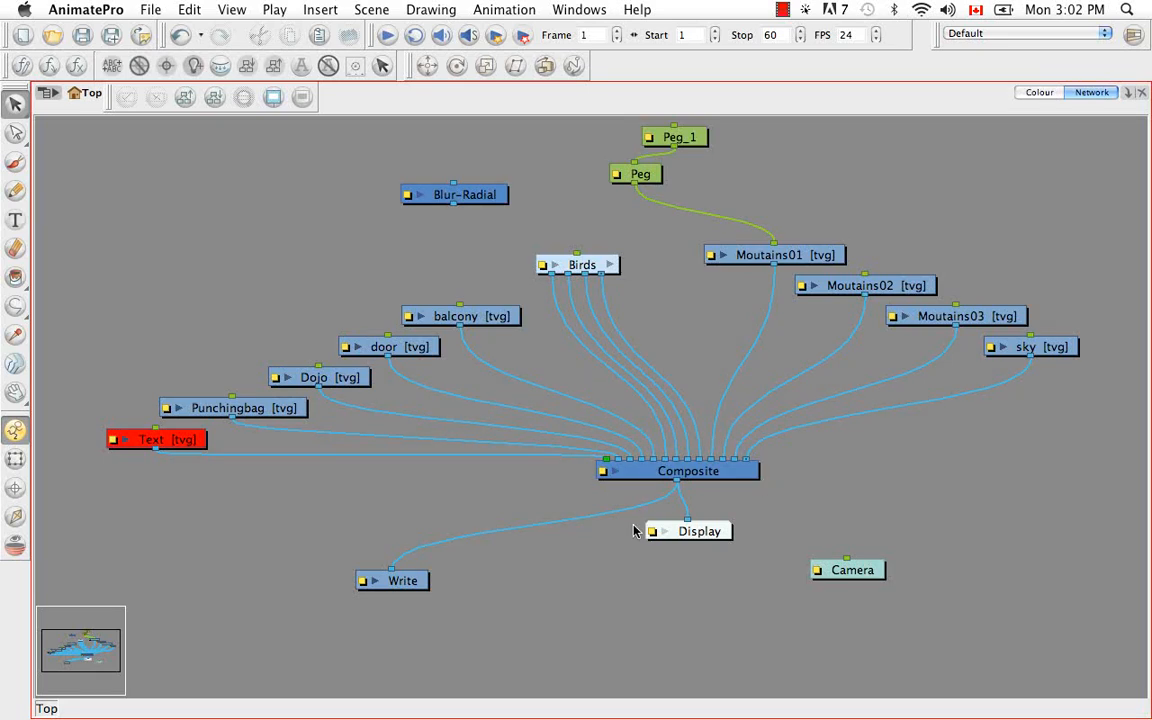
left_click(605, 478)
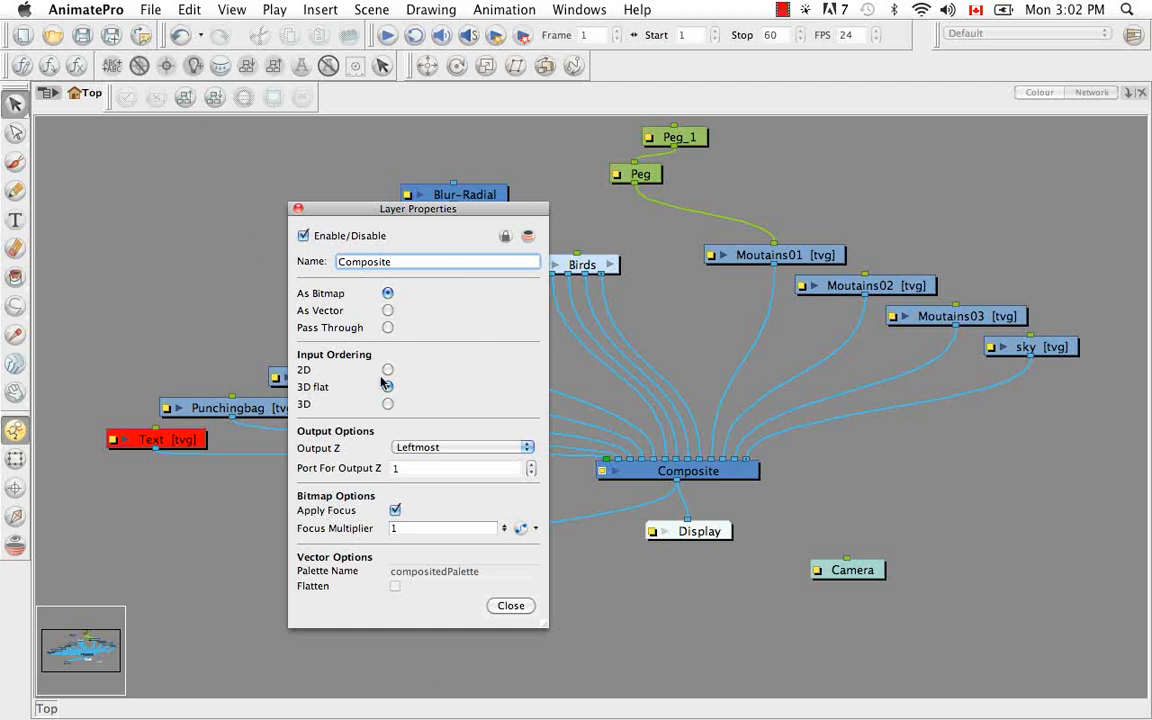
left_click(388, 311)
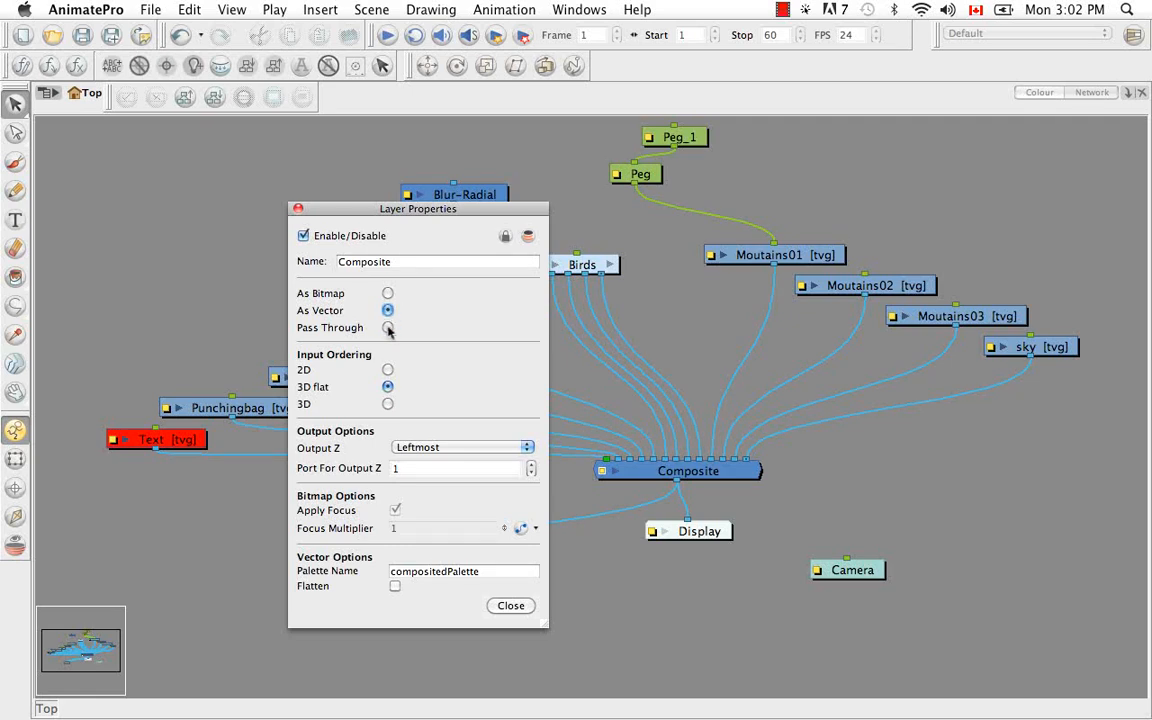
left_click(388, 328)
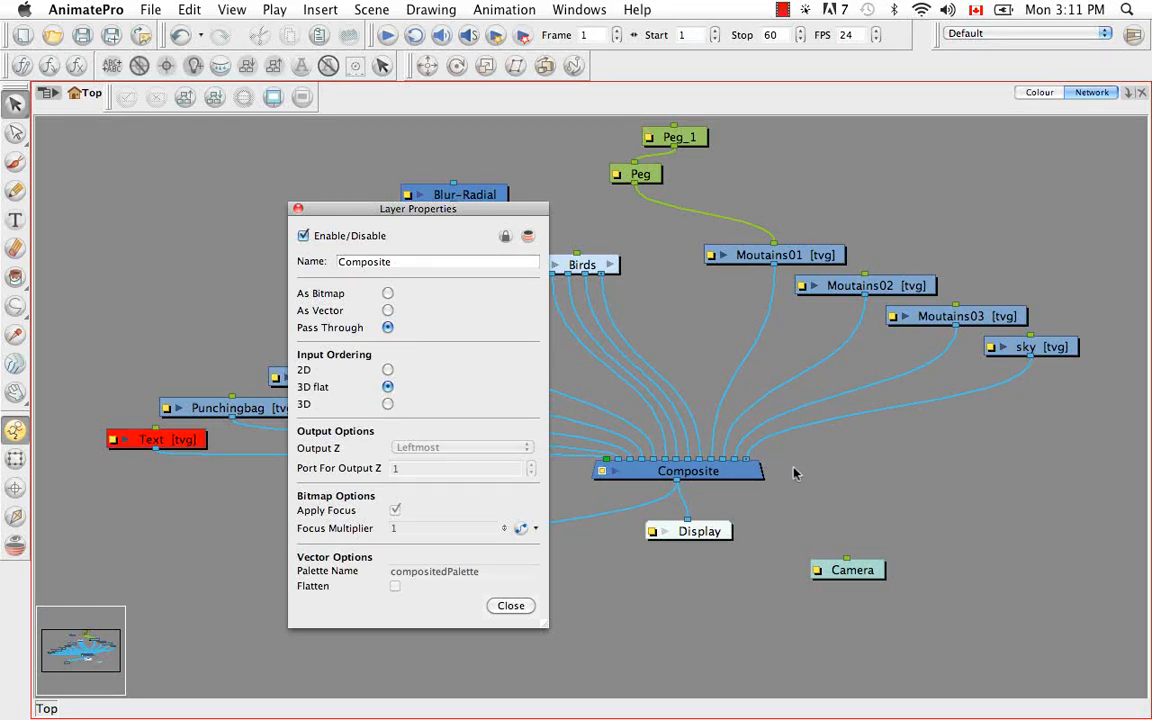
left_click(298, 210)
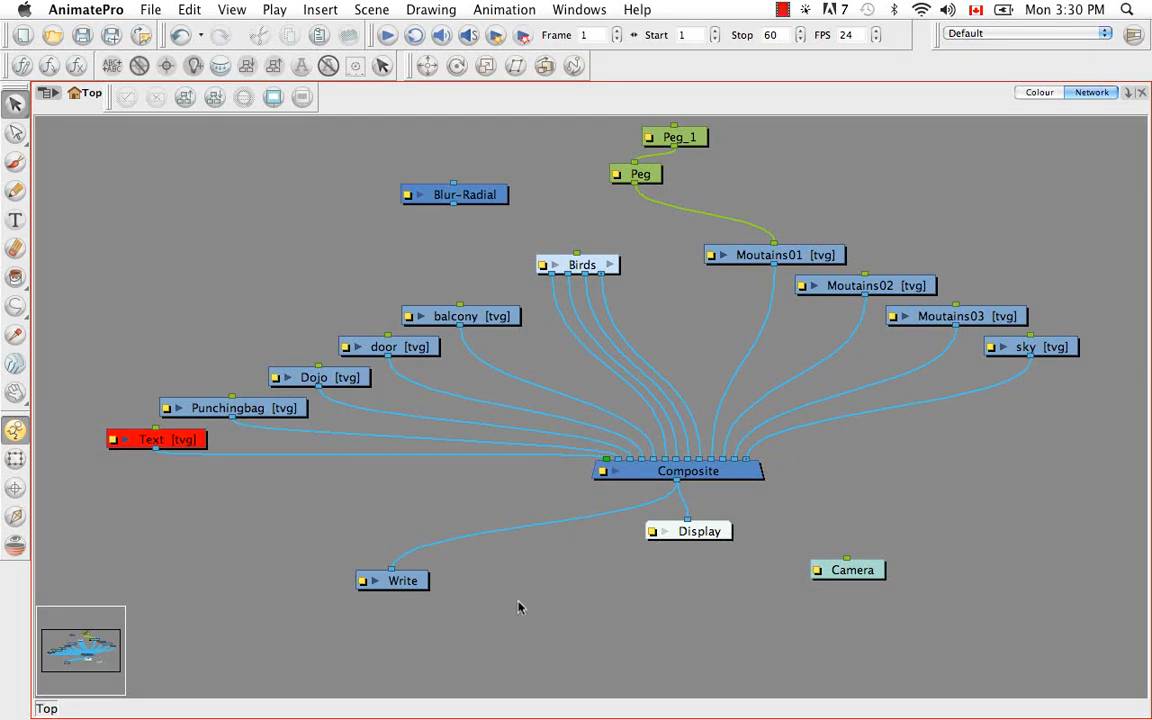
Enlarge the Network view so it shares the window with the Module Library, with the pegs in sight
key("super+f")
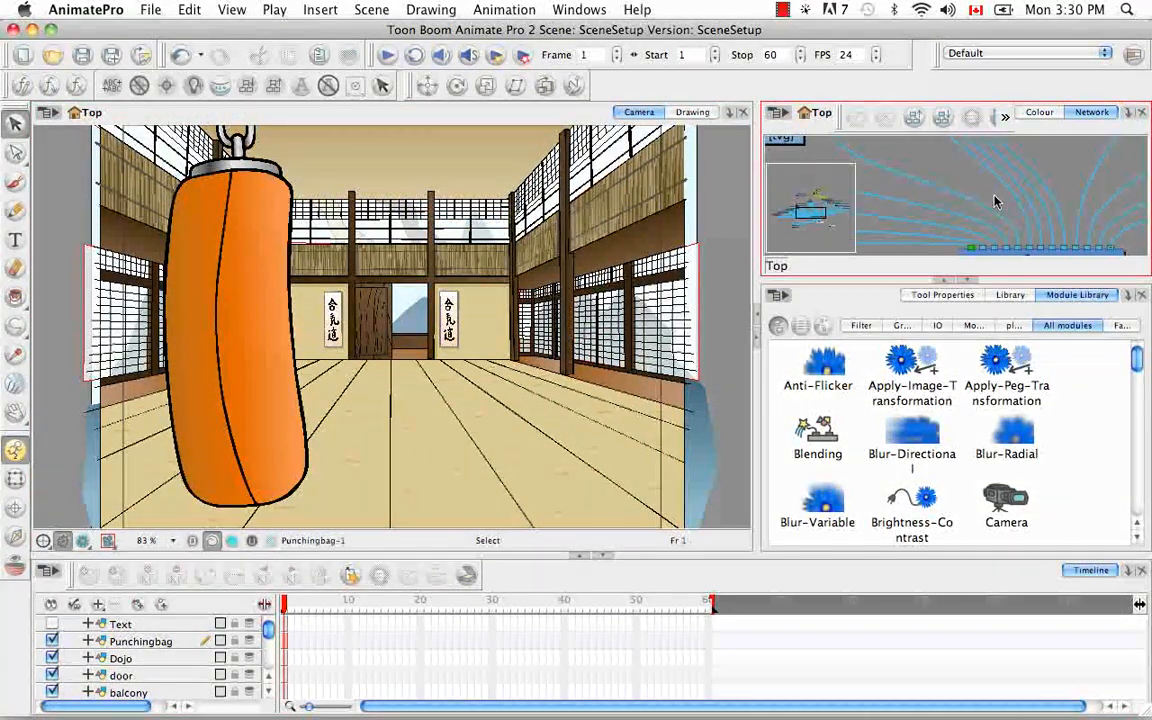
key("super+f")
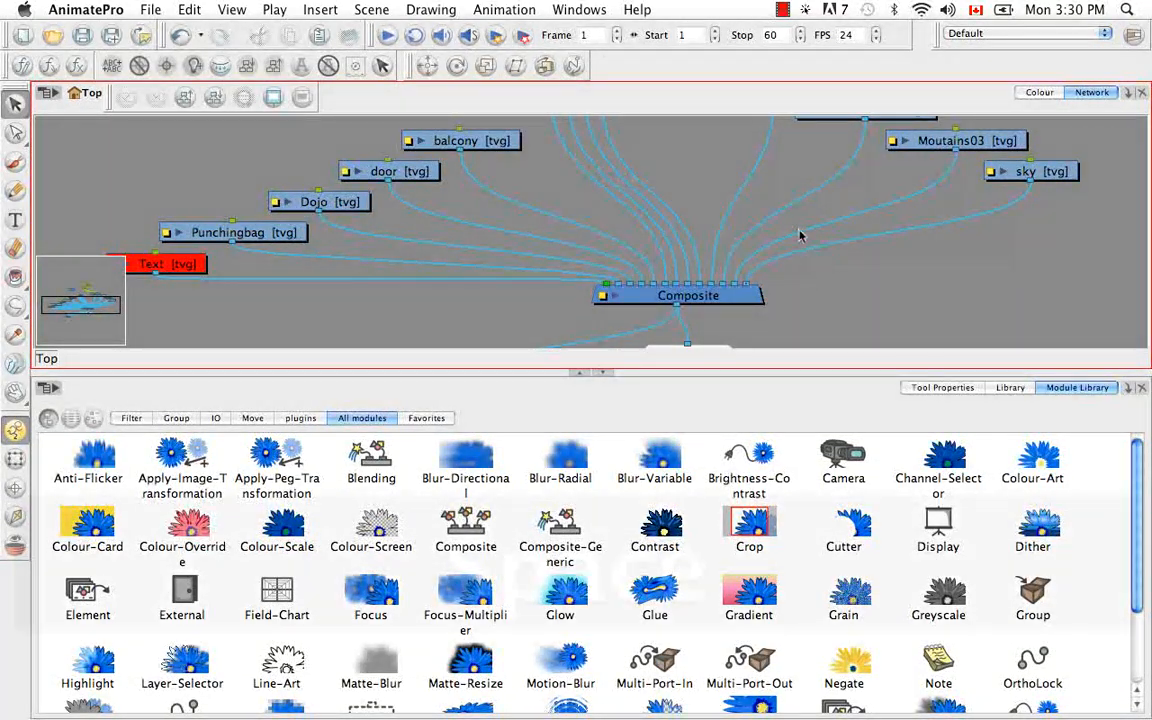
key("space")
left_click_drag(793, 184, 800, 327)
mouse_move(826, 165)
left_mouse_down()
mouse_move(805, 291)
mouse_move(821, 178)
left_mouse_up()
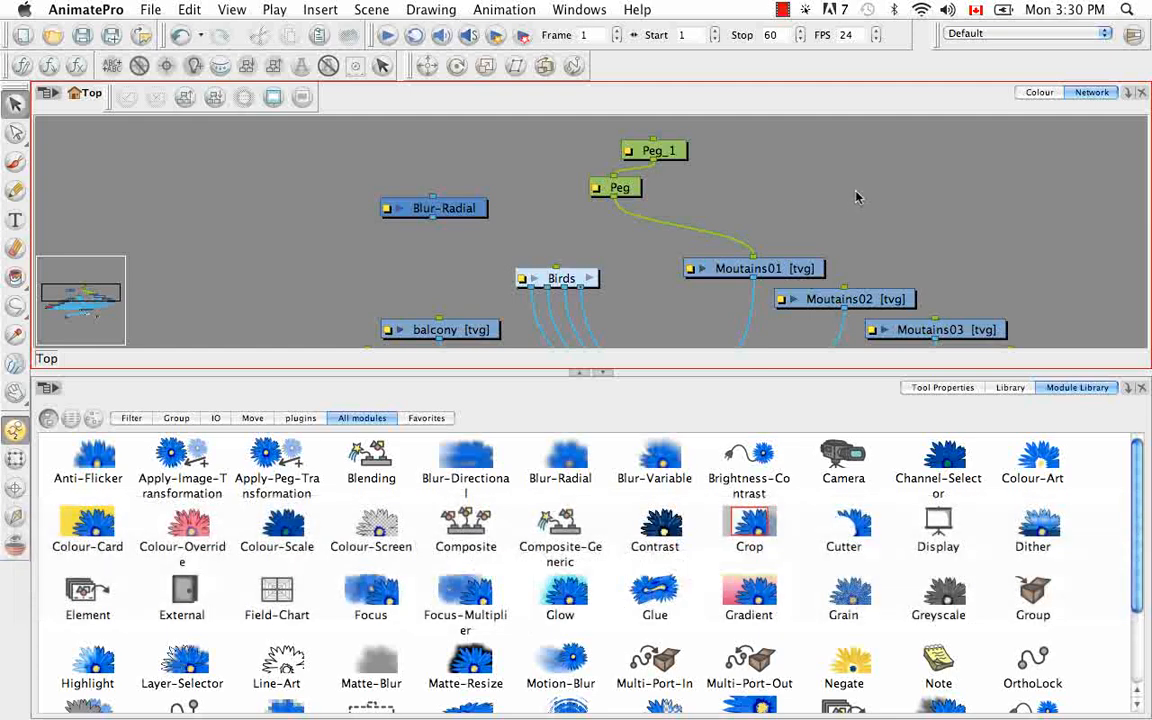
Insert a new Peg, move it above Moutains01, and delete it again
key("super+p")
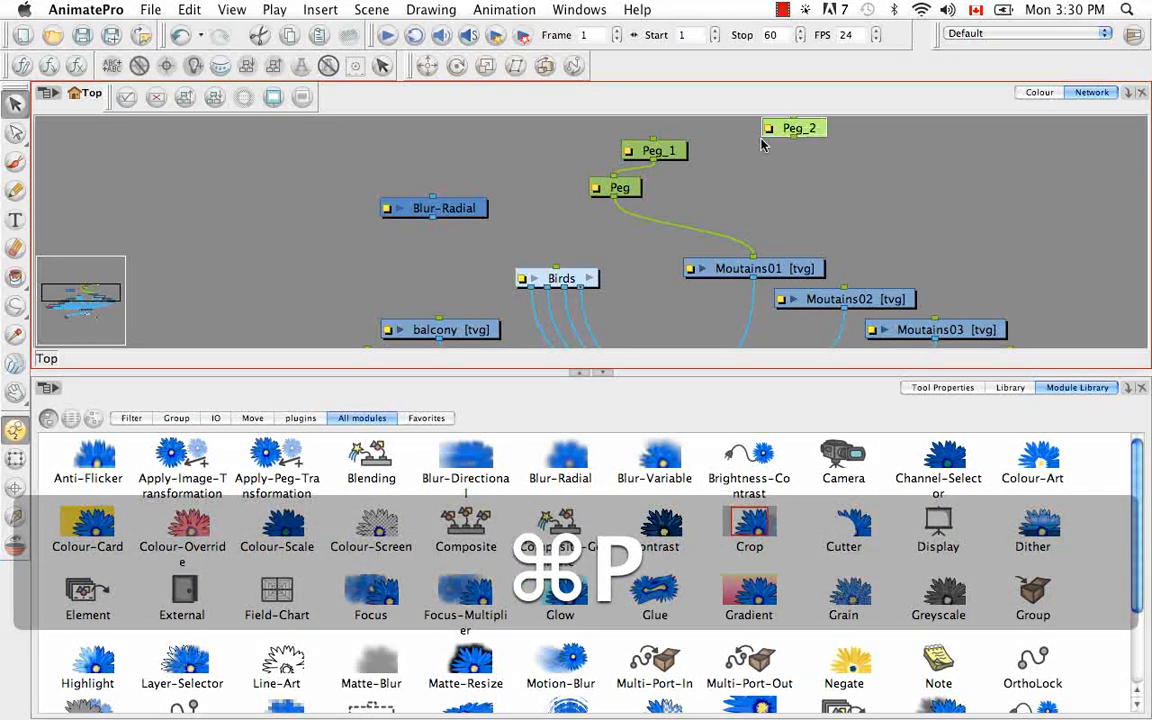
left_click_drag(798, 128, 777, 178)
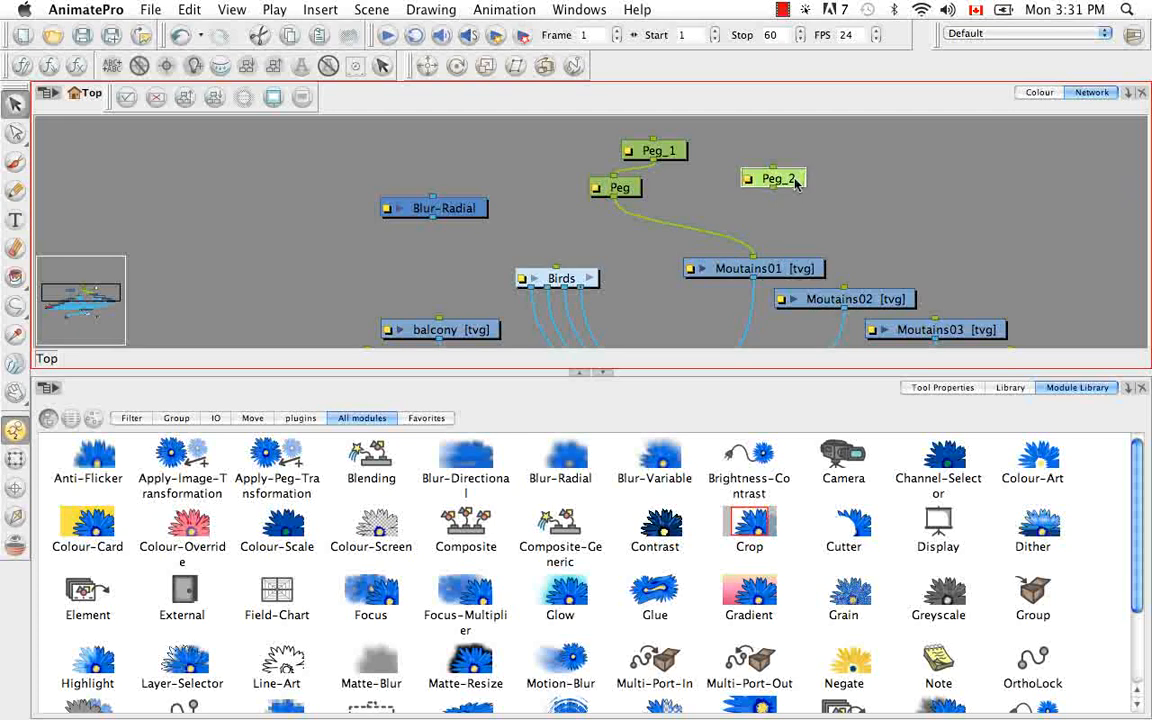
key("BackSpace")
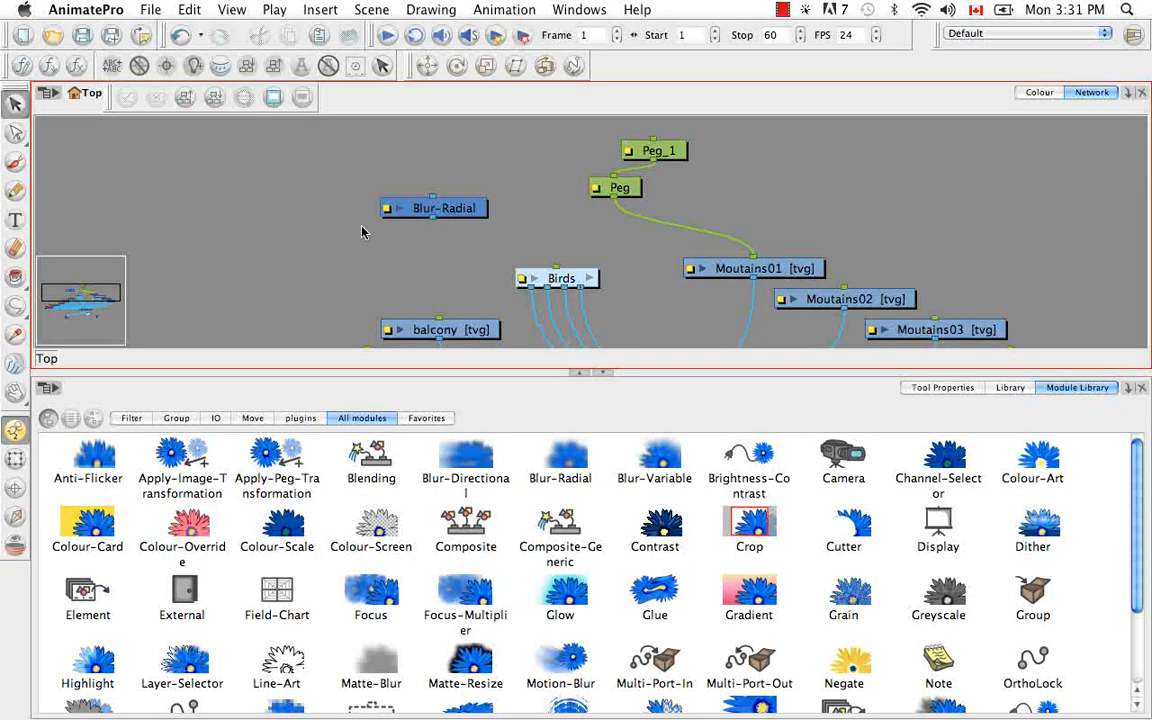
Insert an Element module into the network
left_click(47, 93)
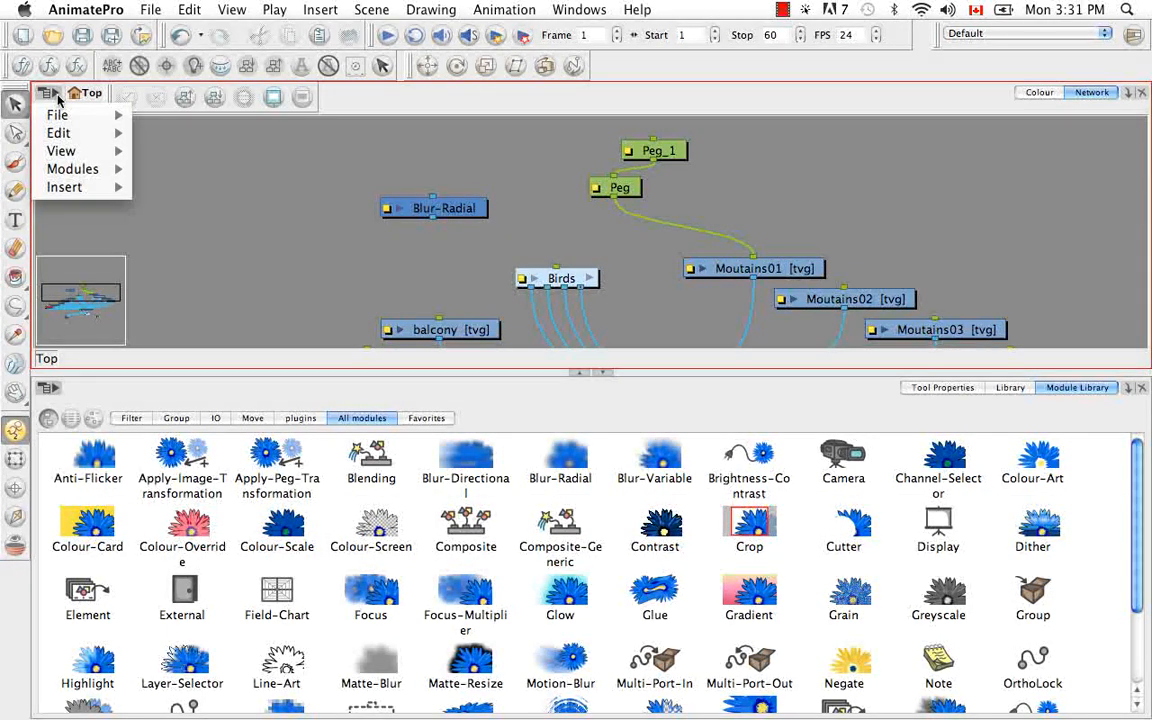
mouse_move(88, 190)
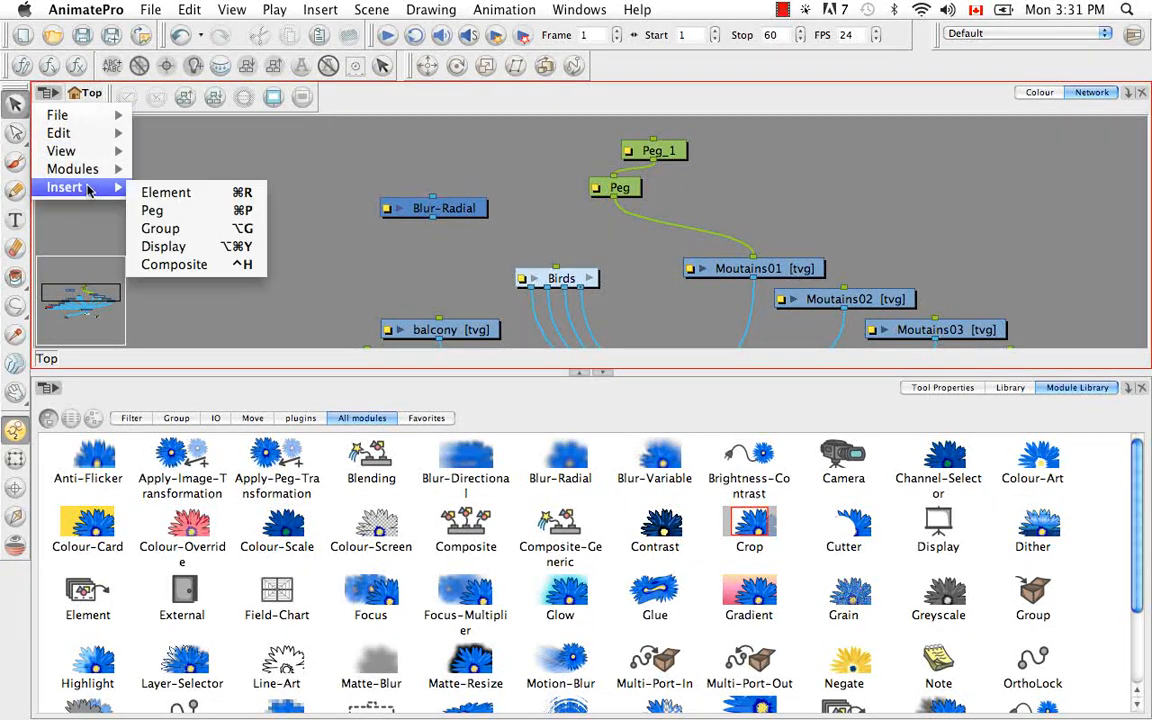
left_click(190, 192)
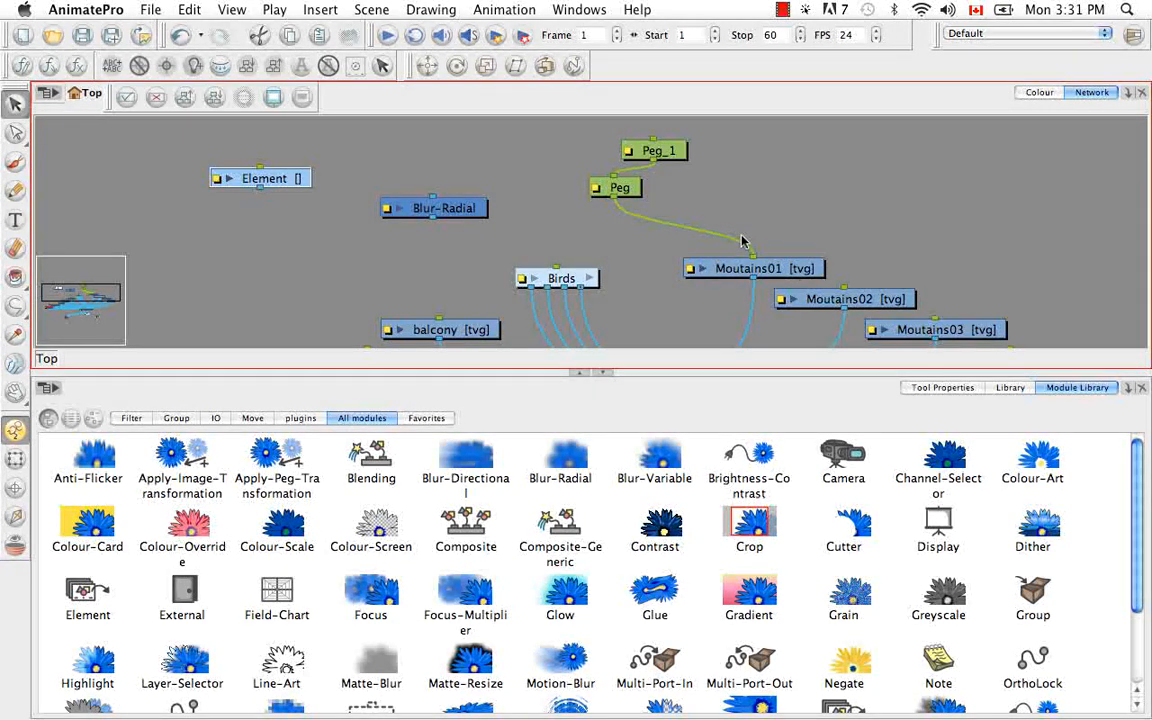
Insert a second Element module, and delete both unconnected Element modules from the network
key("super")
key("super+r")
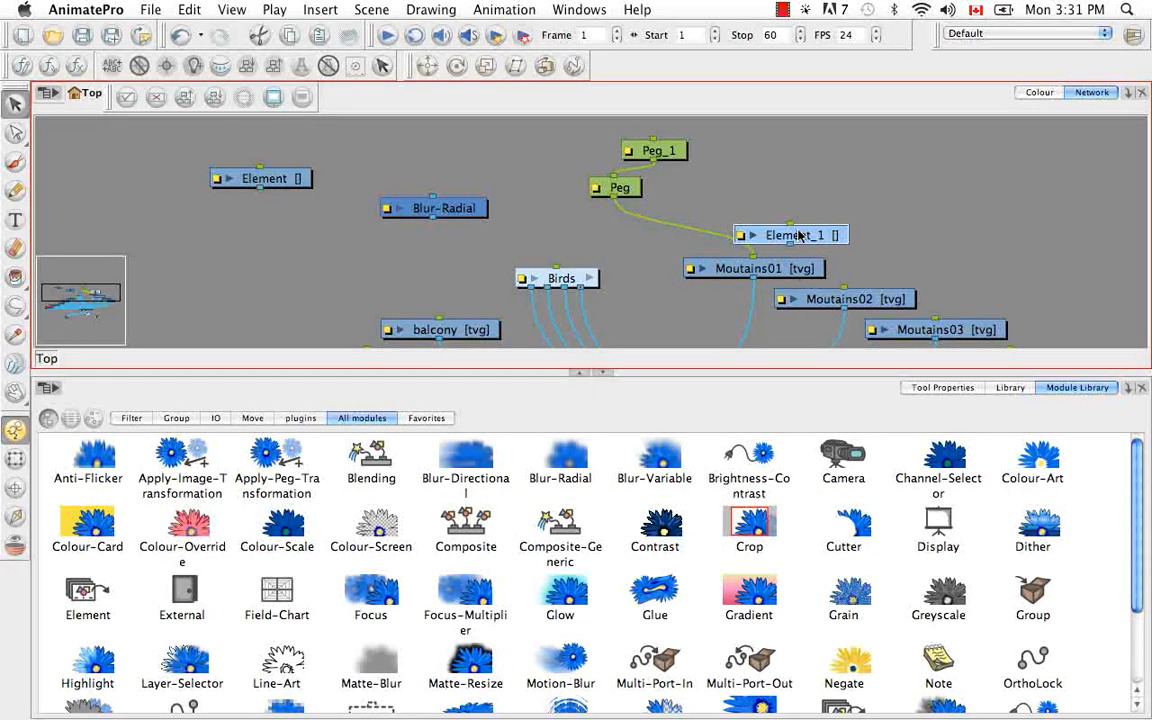
key("BackSpace")
left_click(232, 178)
key("BackSpace")
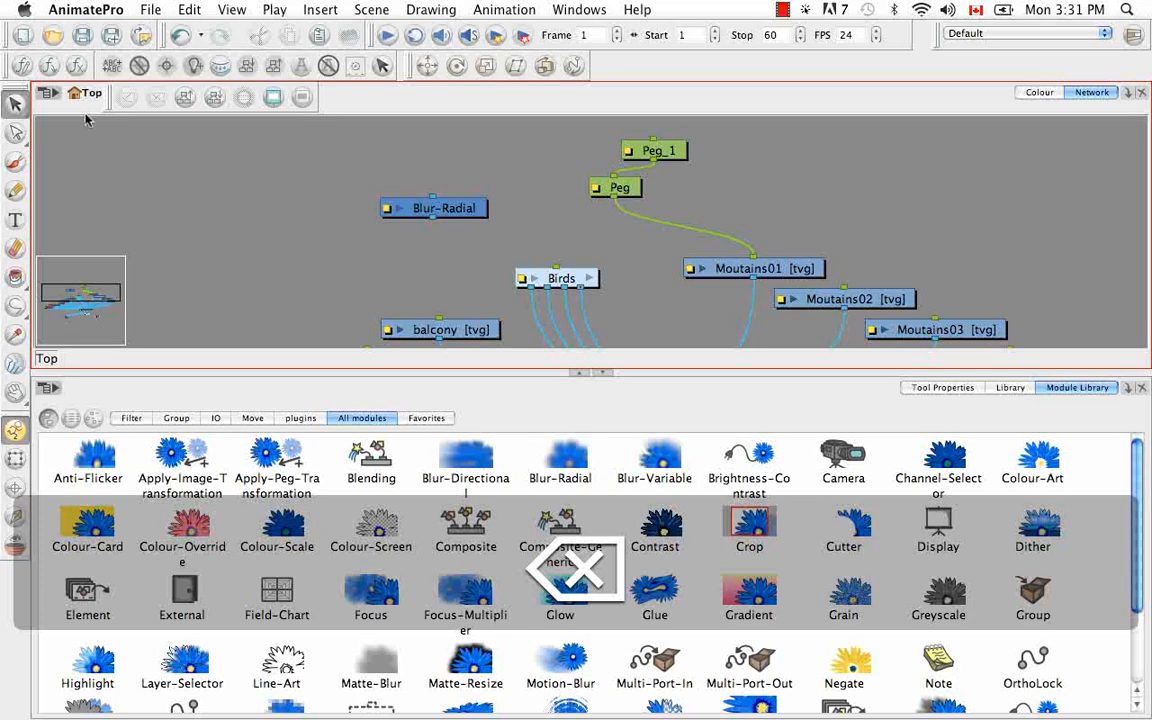
left_click(48, 93)
mouse_move(100, 186)
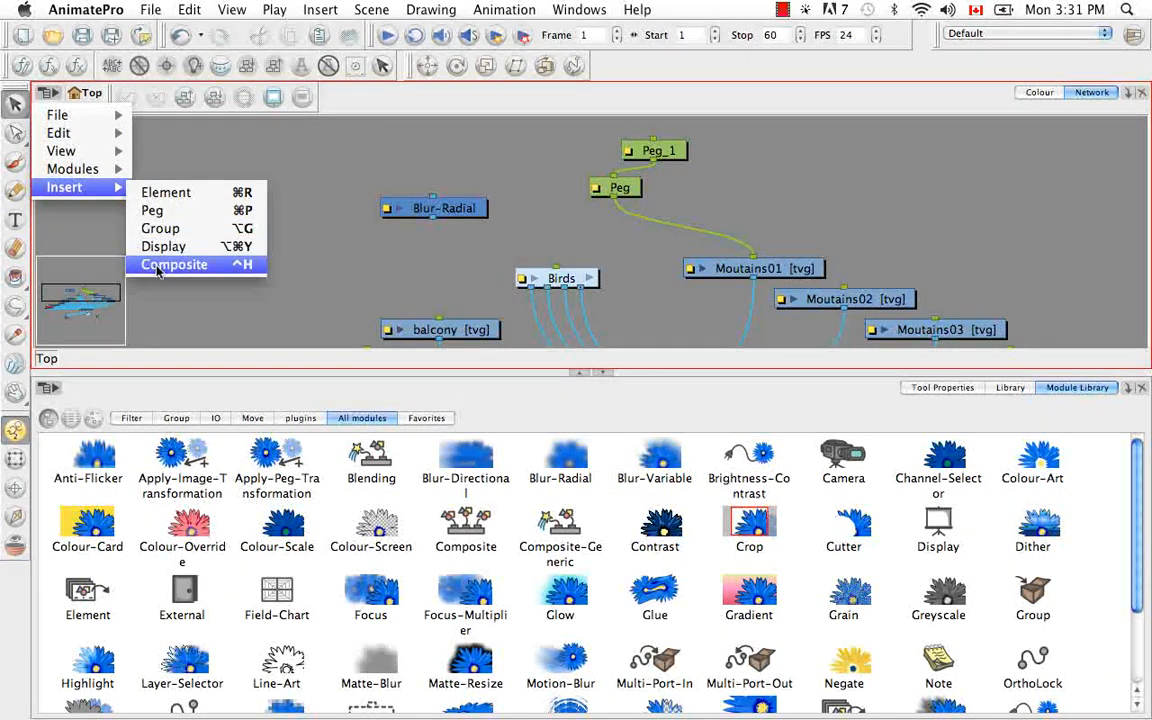
left_click(269, 262)
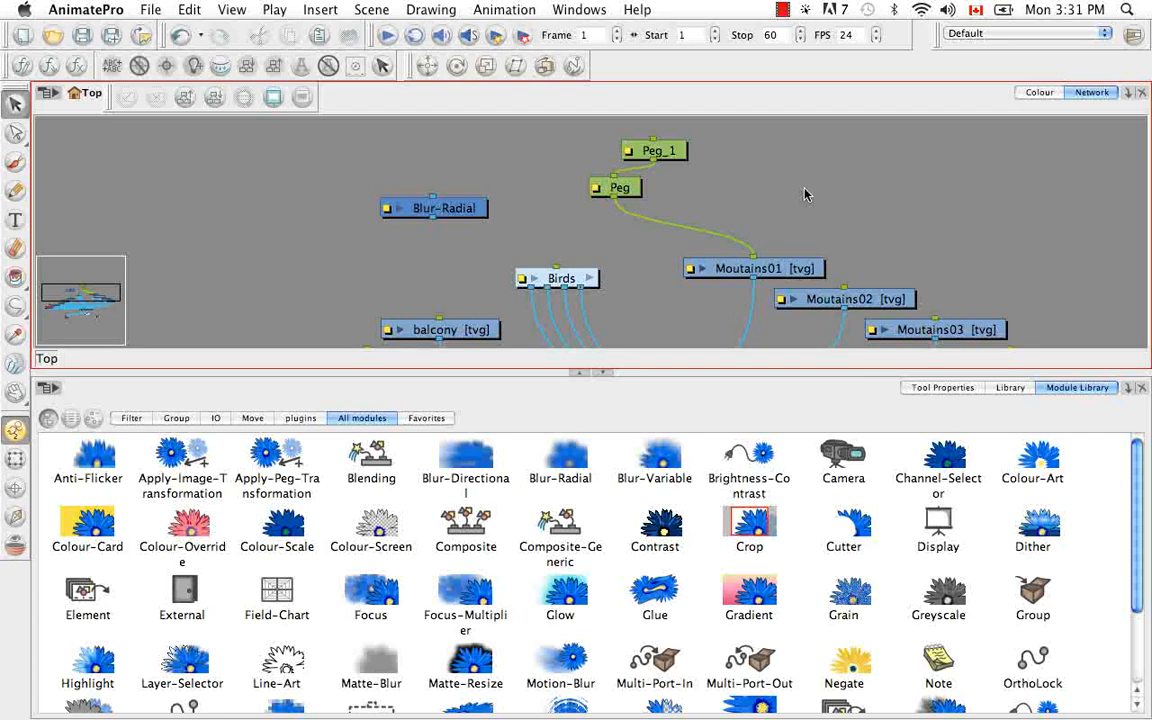
Extend the Network view over the Module Library so that the whole network is in sight
left_click(602, 374)
key("space")
left_click_drag(728, 345, 766, 218)
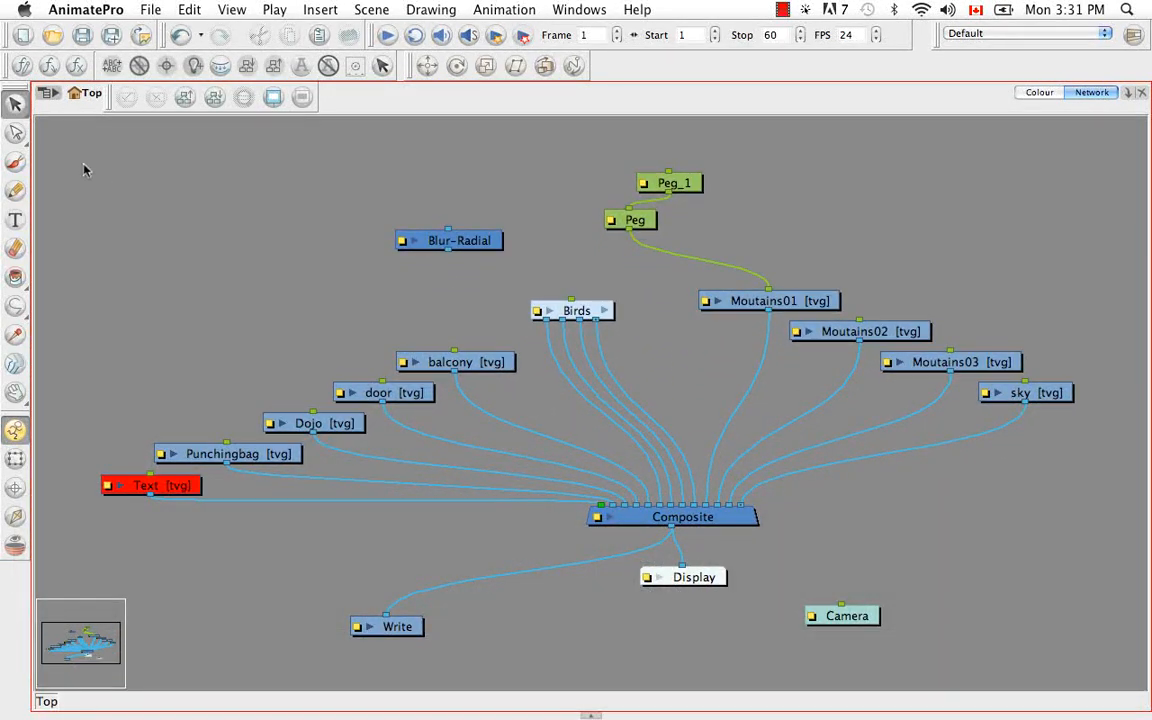
Select all modules and apply Order Network Up with 25% X overlap, layer spacing 60 and vertical spacing 5
left_click_drag(92, 150, 1082, 699)
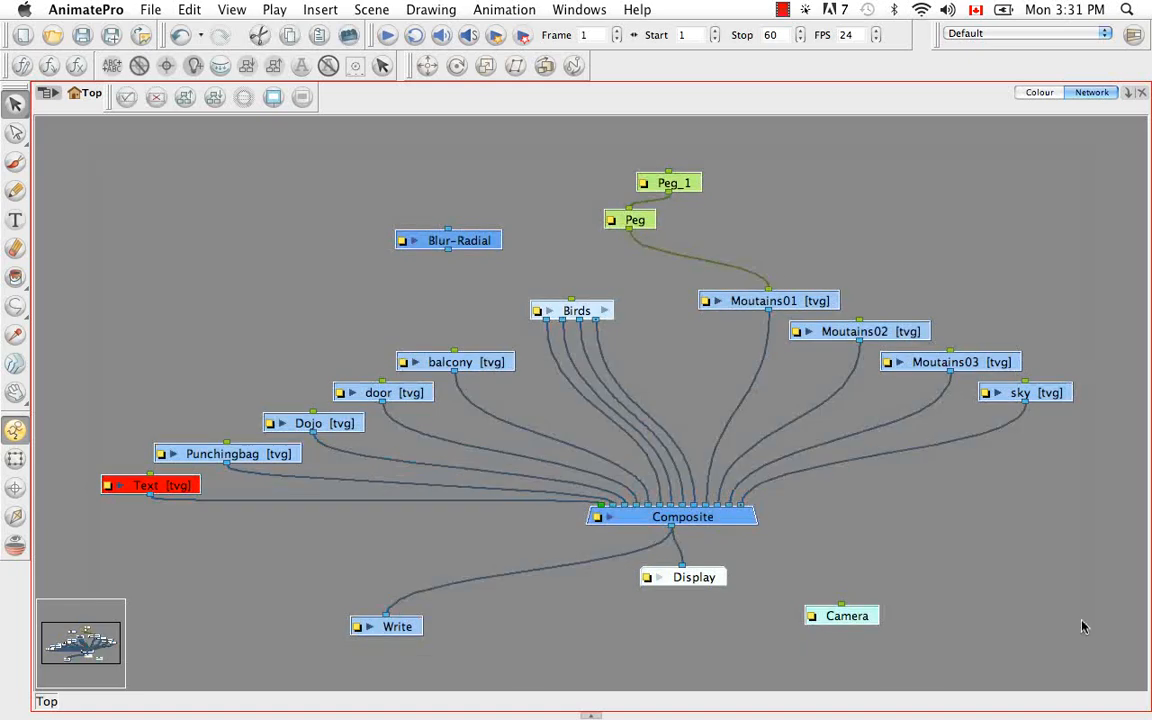
left_click(1068, 593)
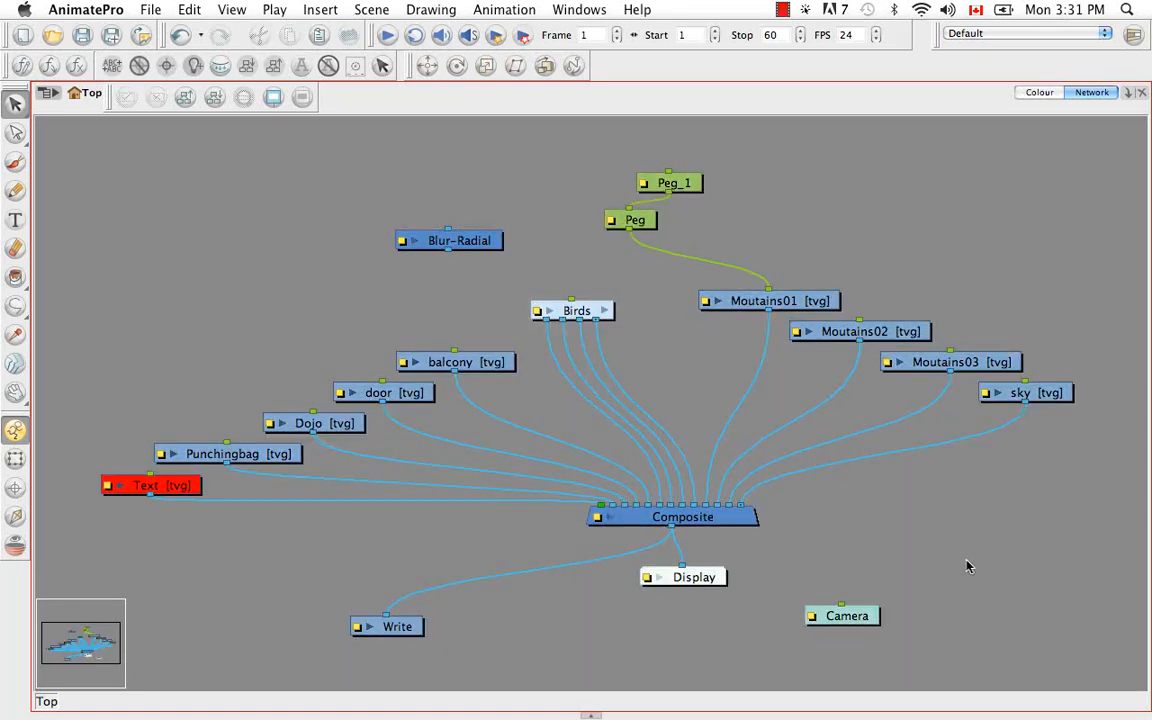
key("super+a")
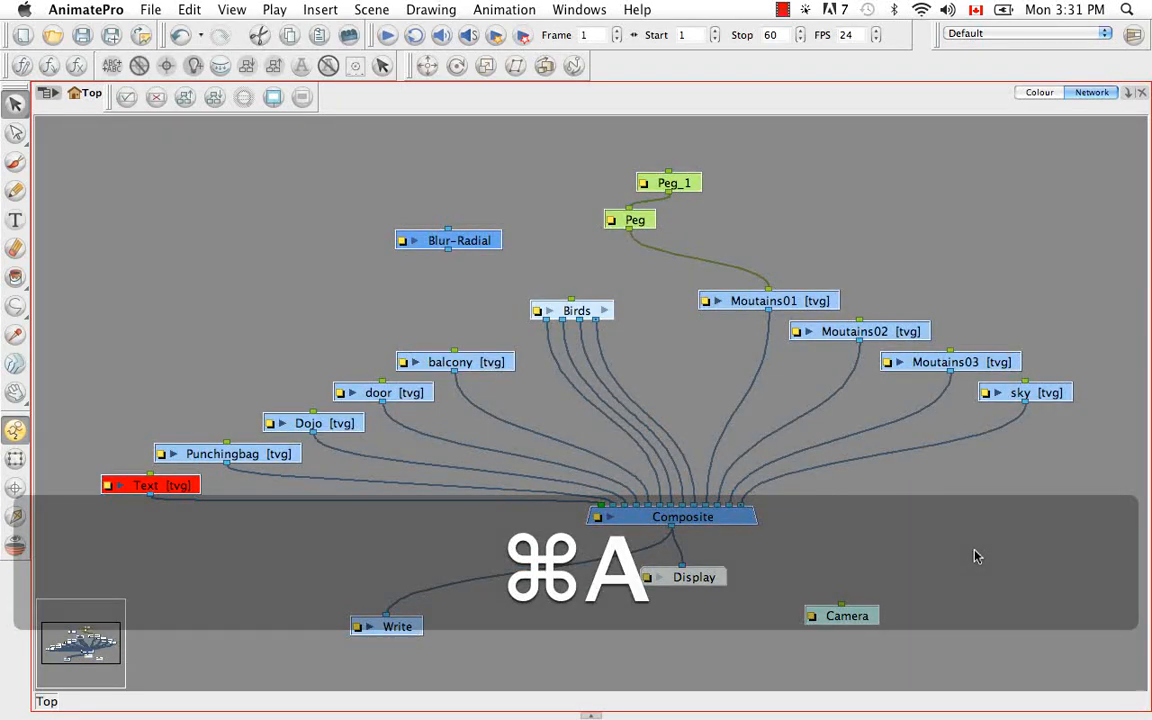
left_click(184, 98)
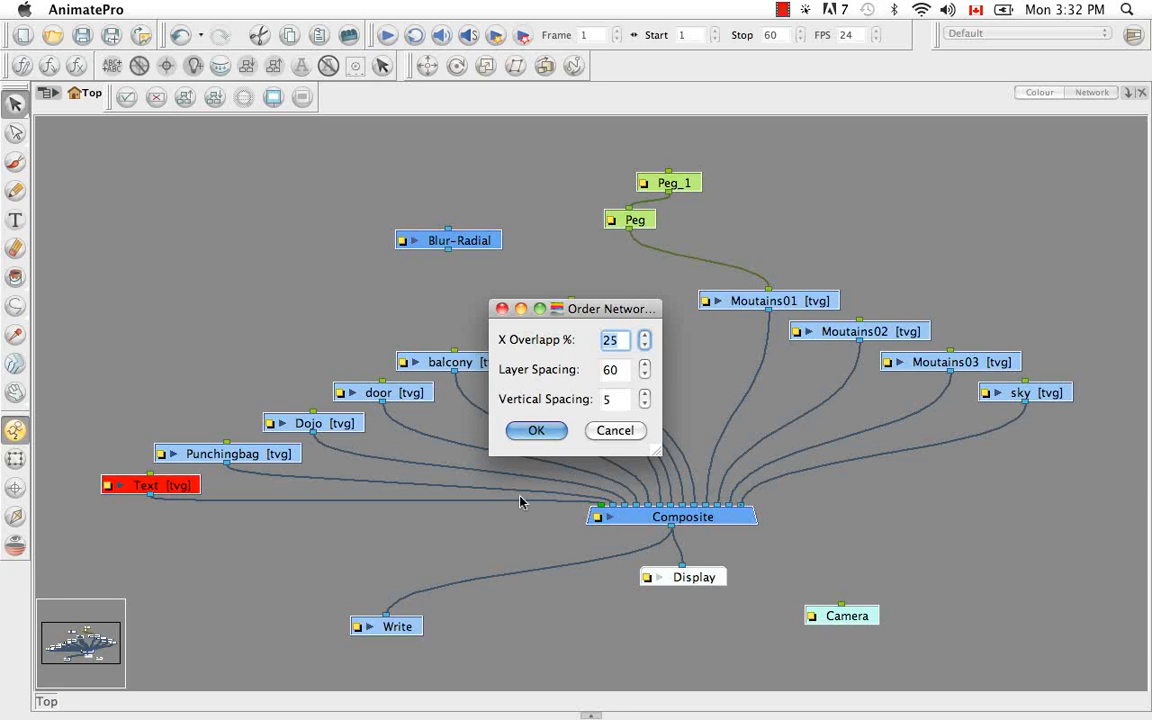
left_click(537, 431)
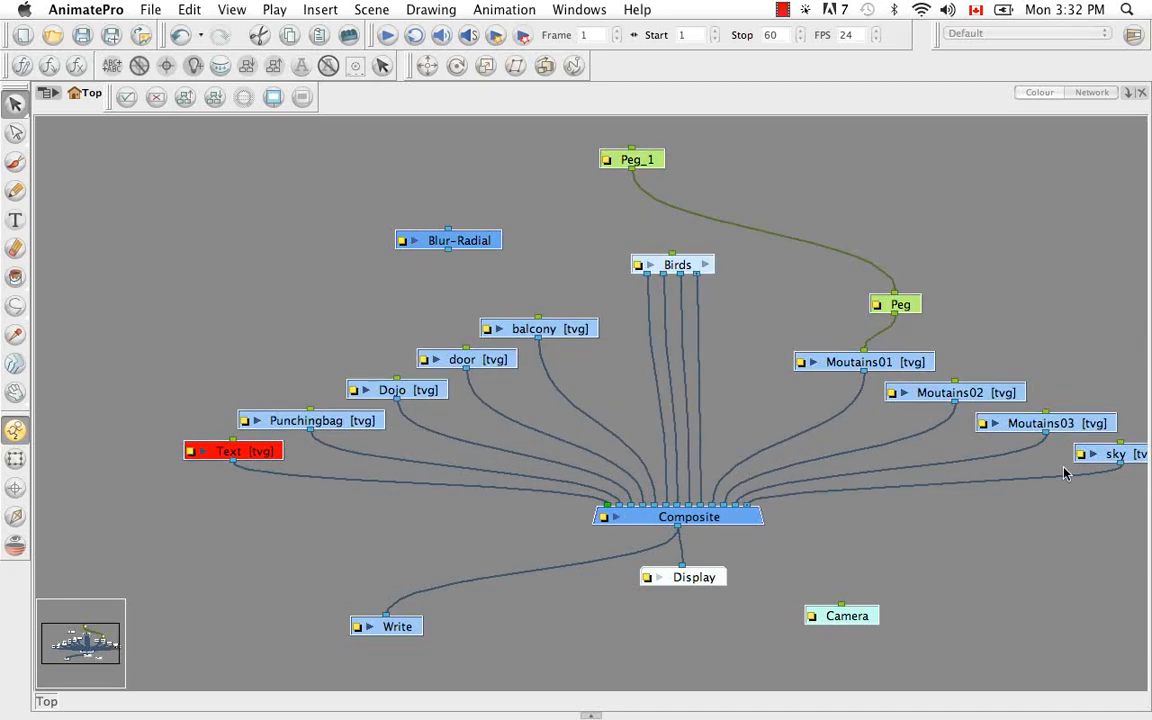
left_click(945, 554)
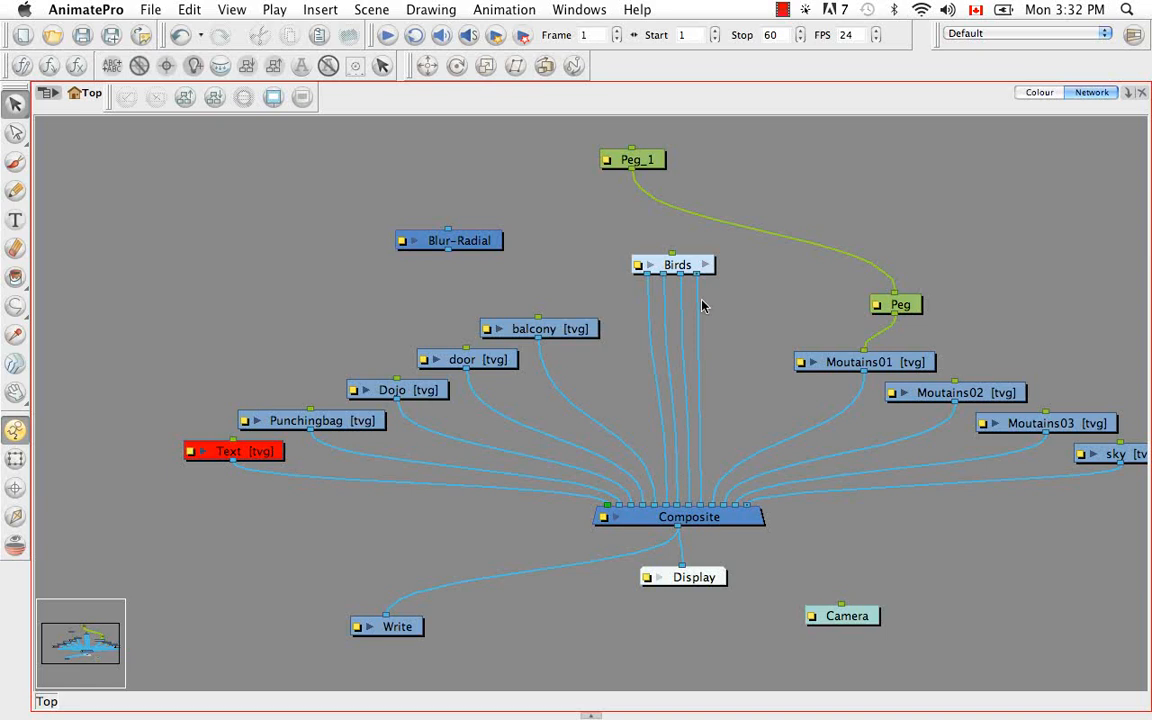
Detach the cable of the Birds group's last output from the Composite module, and reconnect it to the same place
left_click(699, 511)
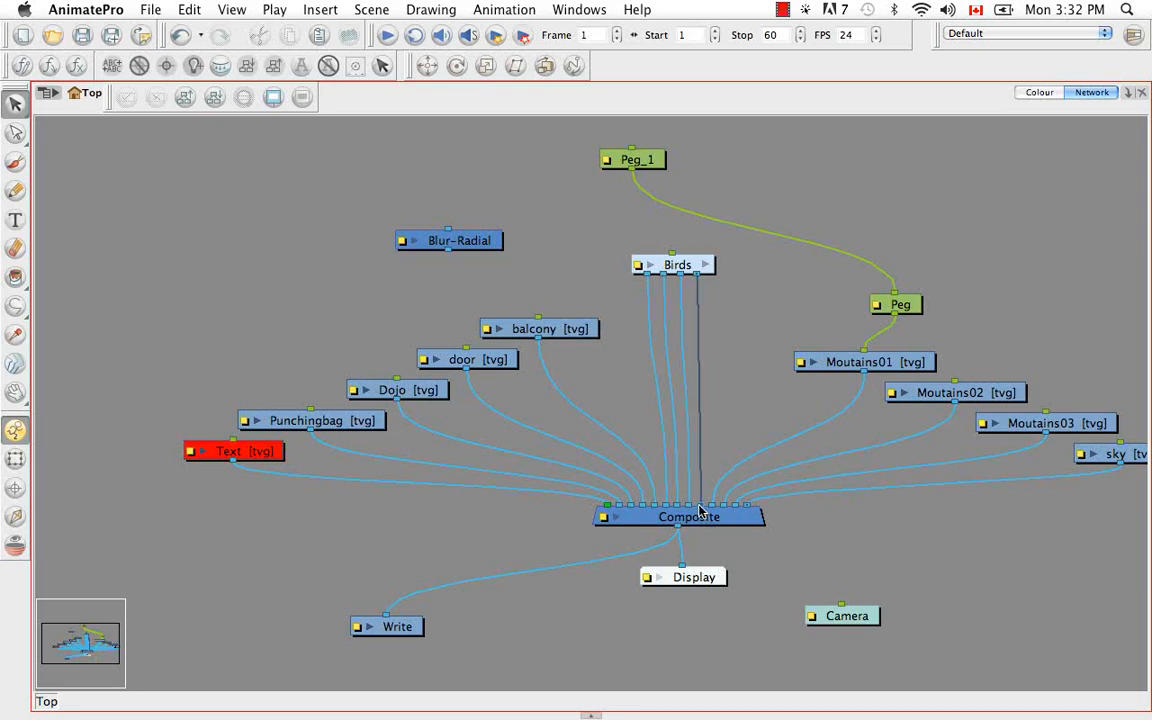
left_click_drag(699, 511, 764, 375)
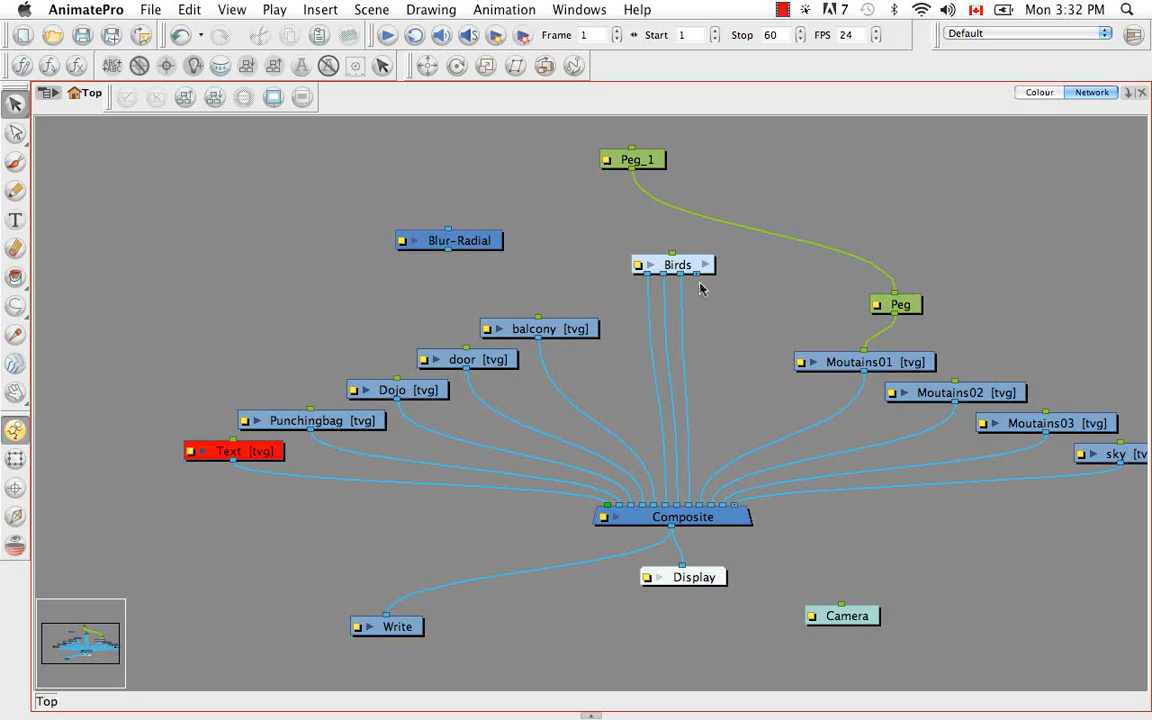
left_click_drag(697, 275, 705, 518)
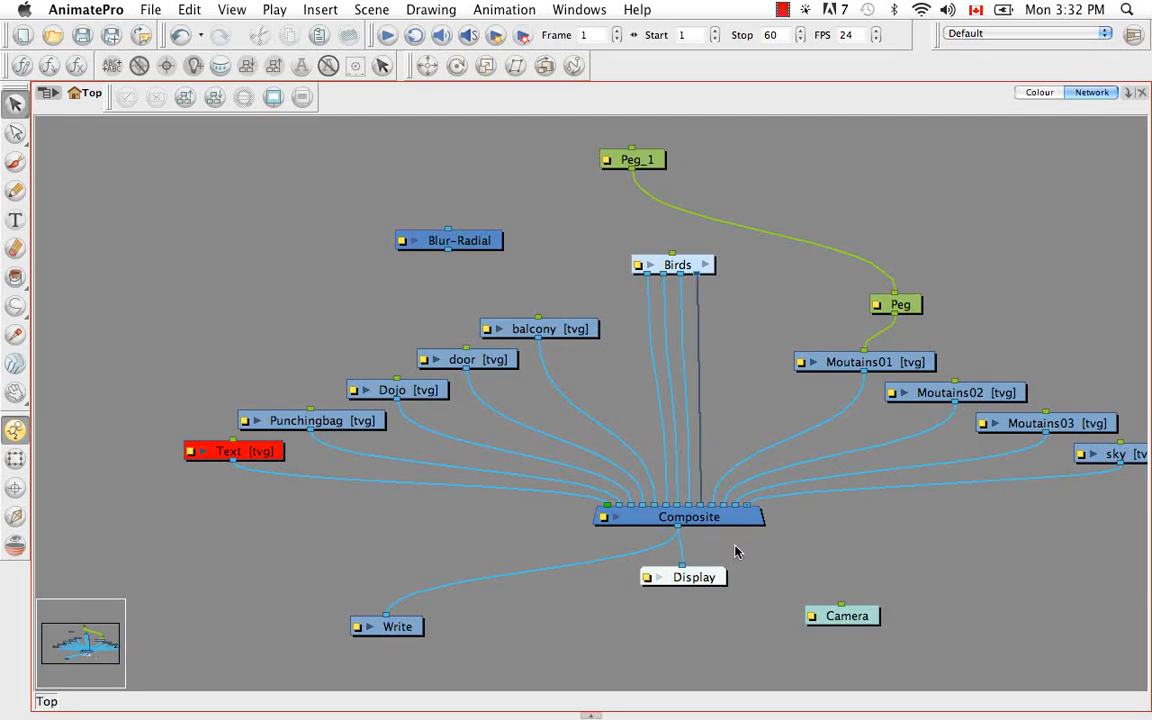
Insert the Blur-Radial module into the first connection between Birds and Composite, and extract it again
left_click(487, 240)
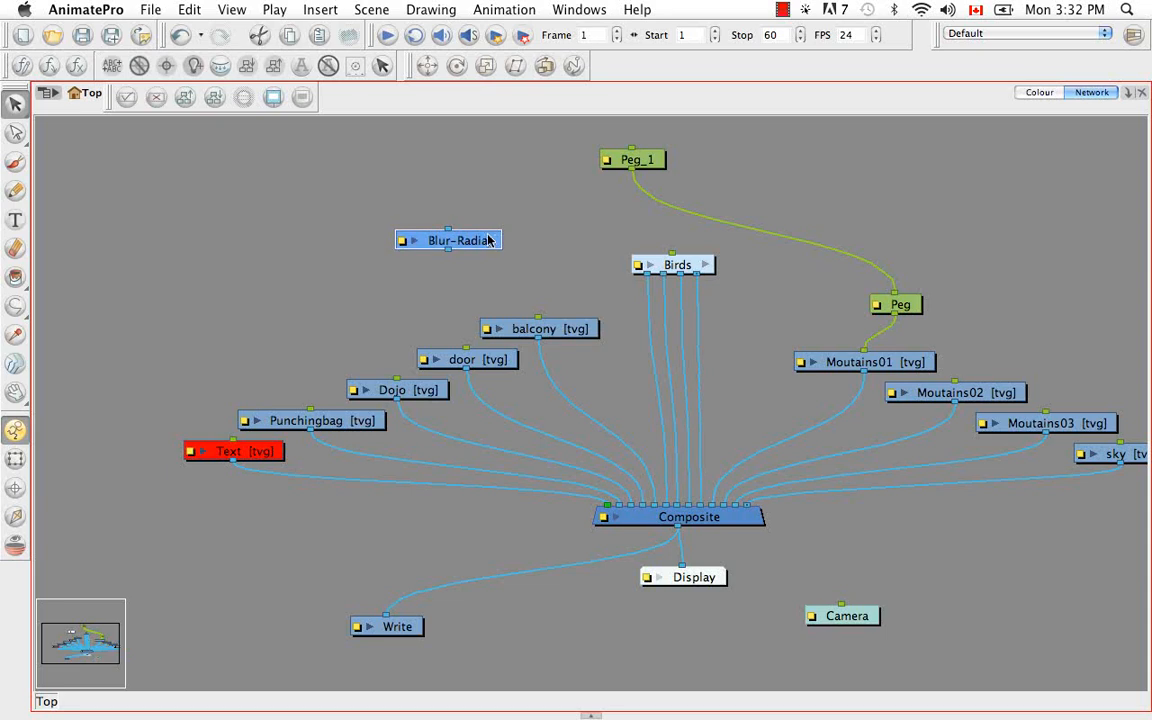
left_click_drag(487, 240, 686, 306)
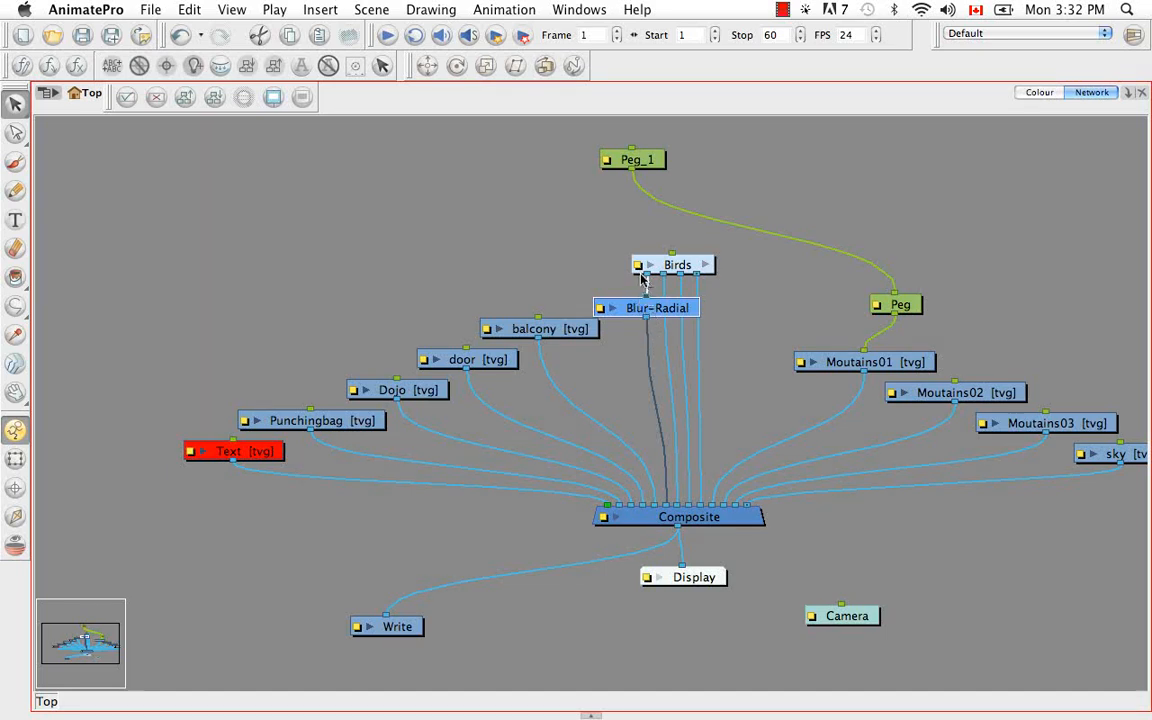
left_click_drag(667, 506, 657, 435)
left_click_drag(656, 305, 665, 506)
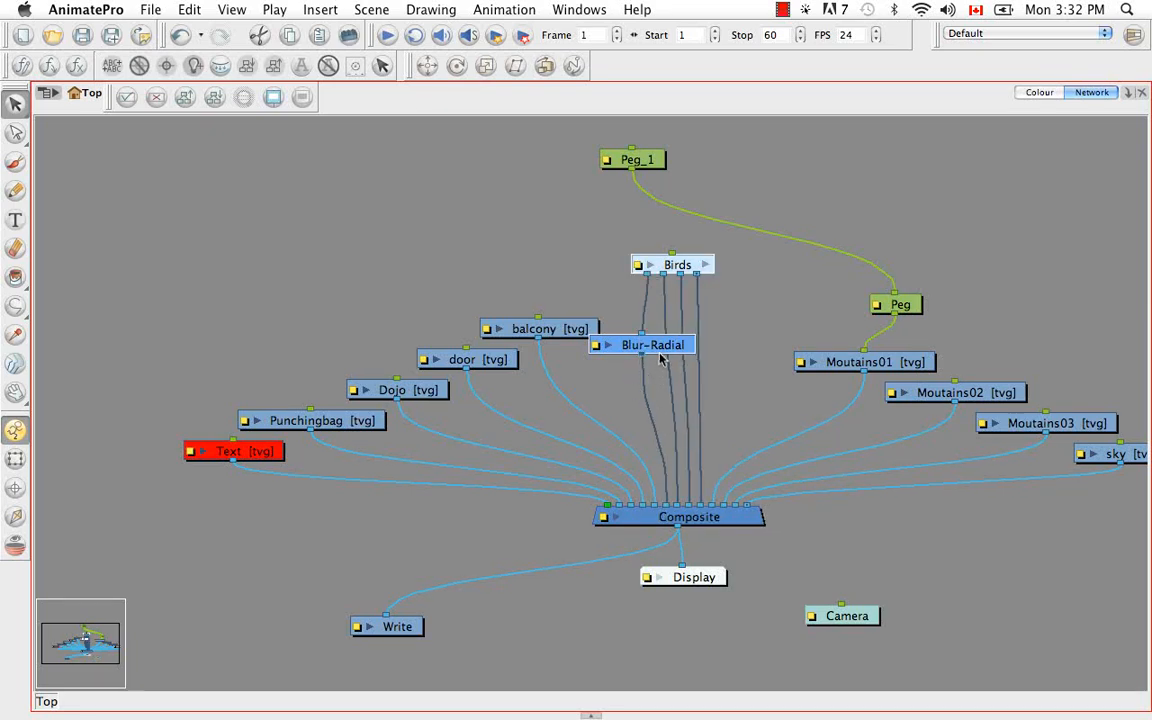
left_click_drag(660, 350, 532, 247)
left_click(541, 186)
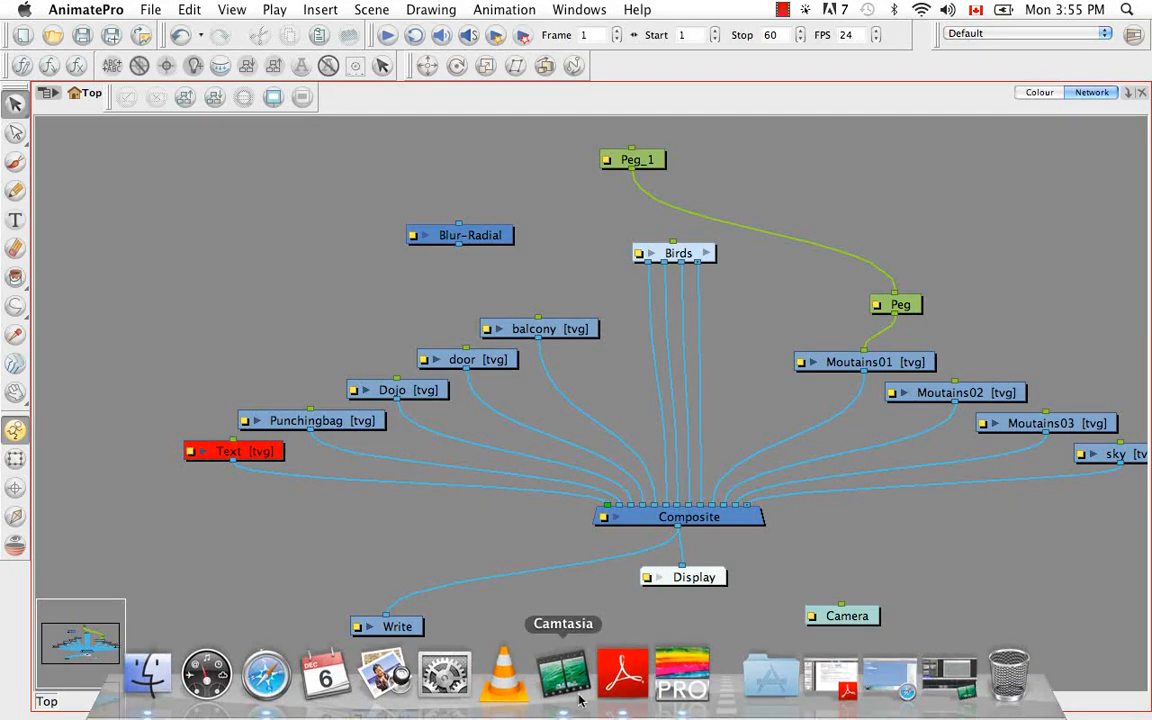
Show the Network view beside the Camera view, widen it and extend it over the Module Library
left_click(591, 716)
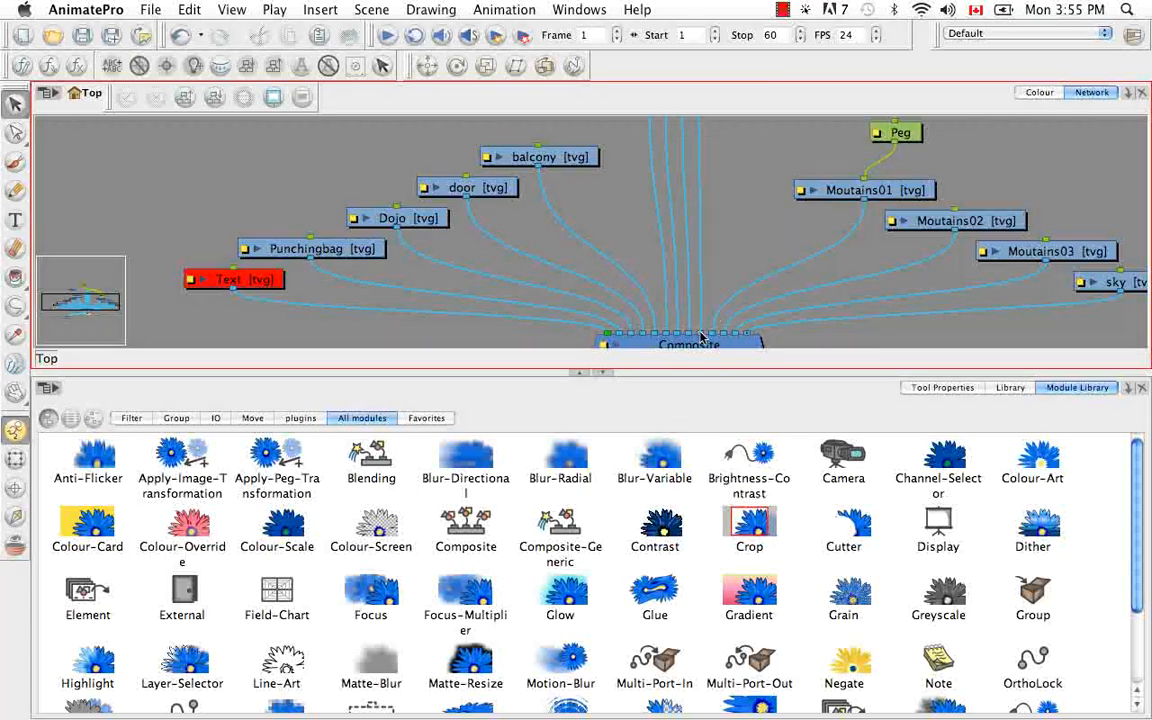
key("super+f")
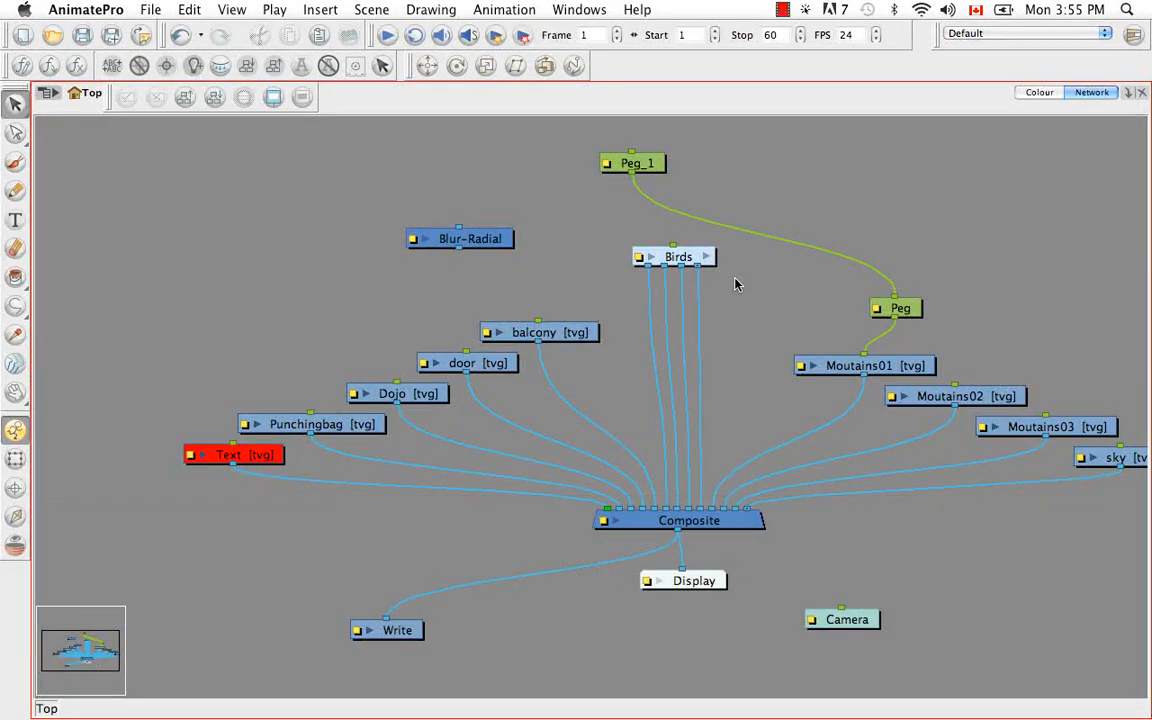
key("super+f")
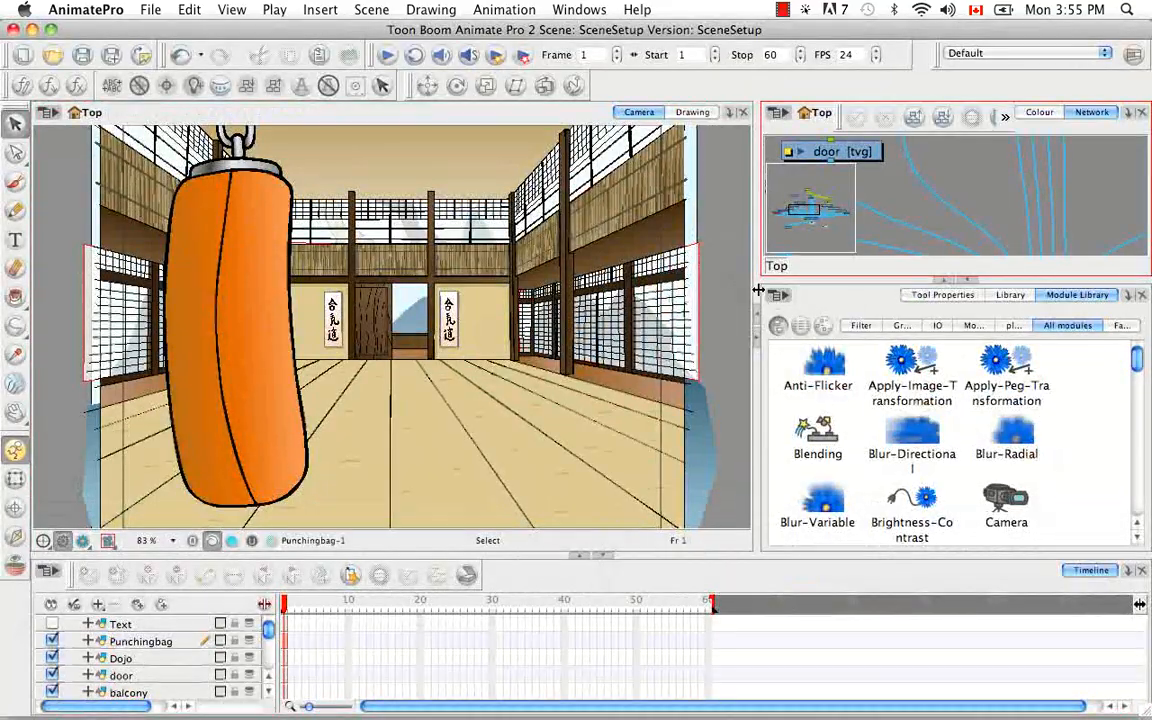
left_click_drag(688, 279, 522, 277)
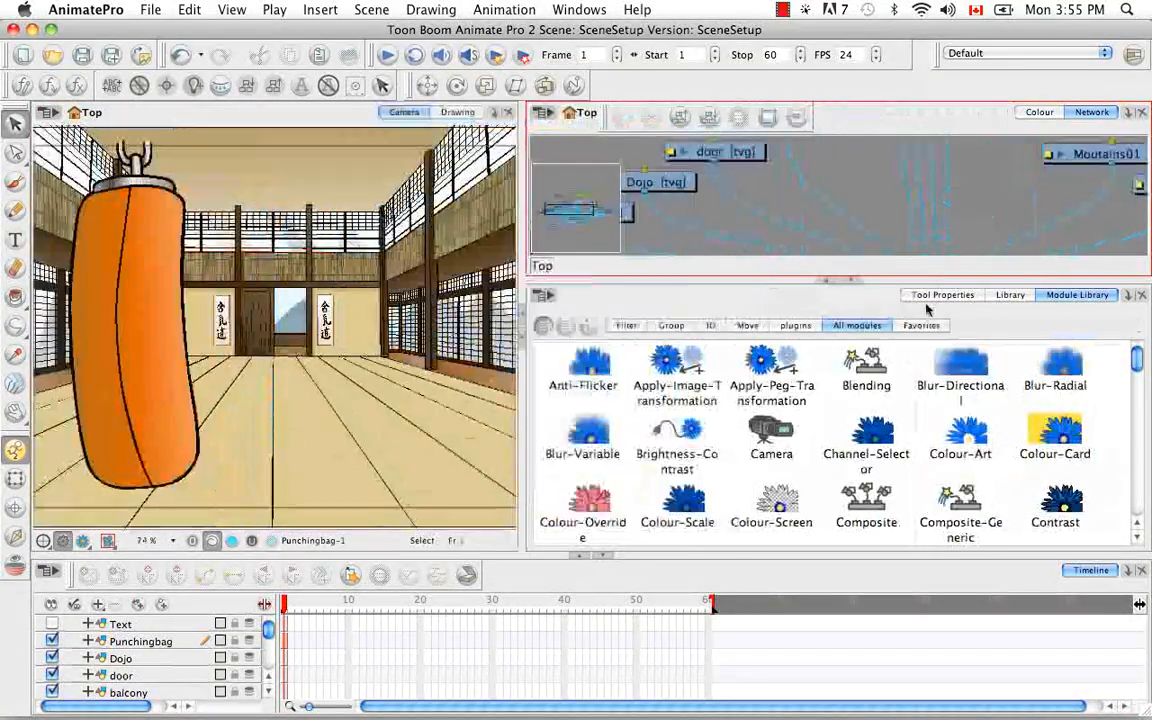
left_click(853, 280)
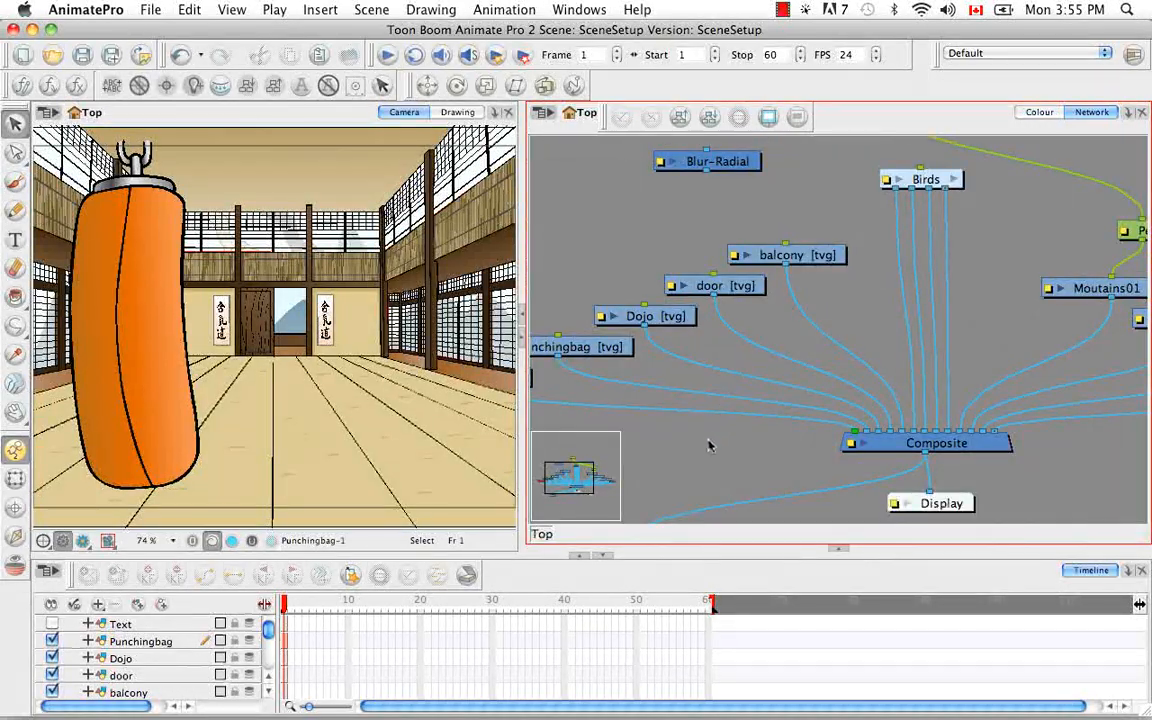
Disable the Punchingbag module and enable it again
key("space")
left_click_drag(725, 435, 871, 392)
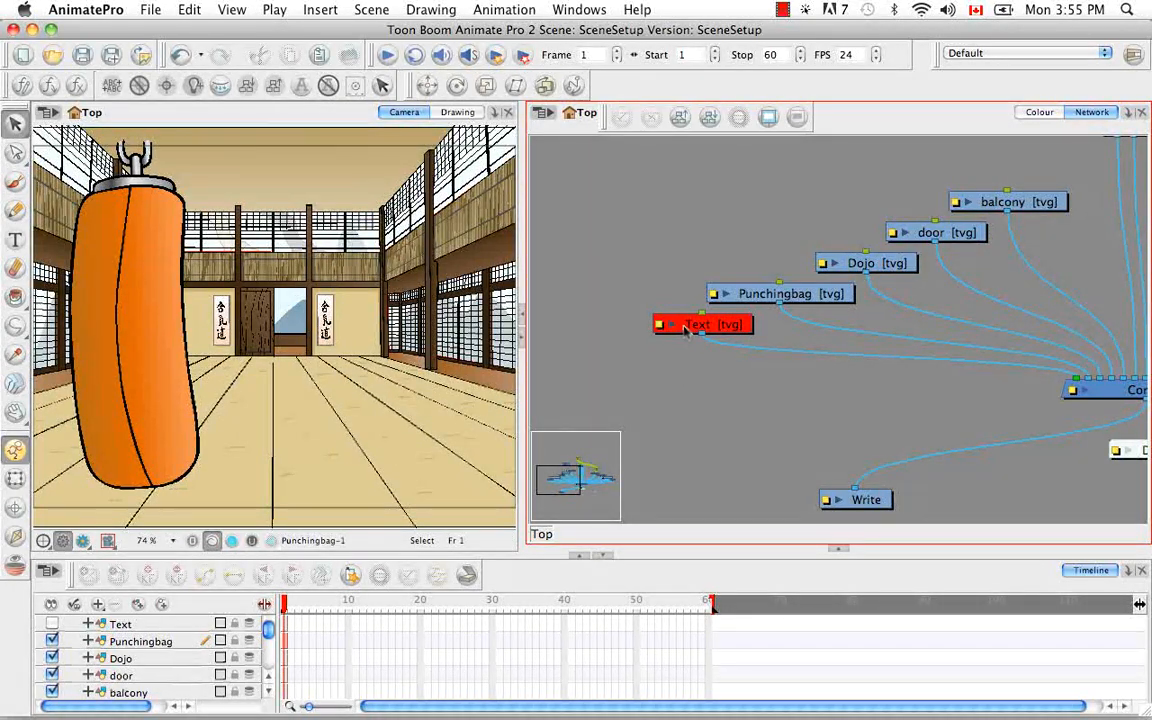
left_click(742, 297)
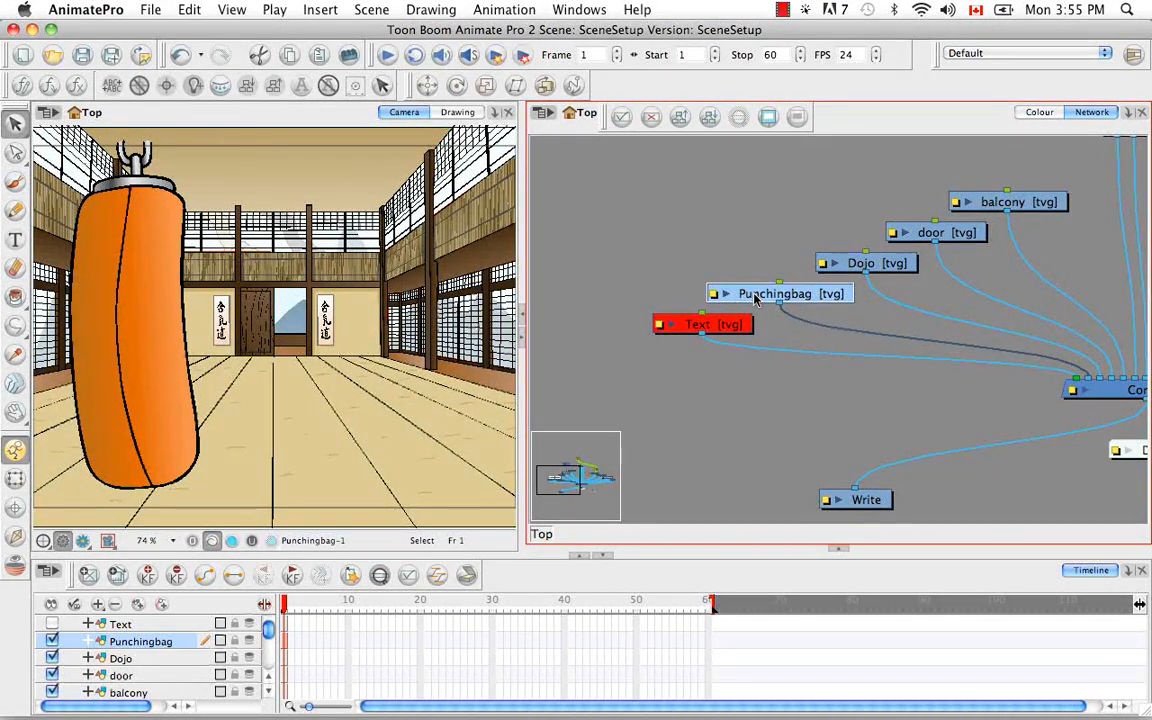
key("d")
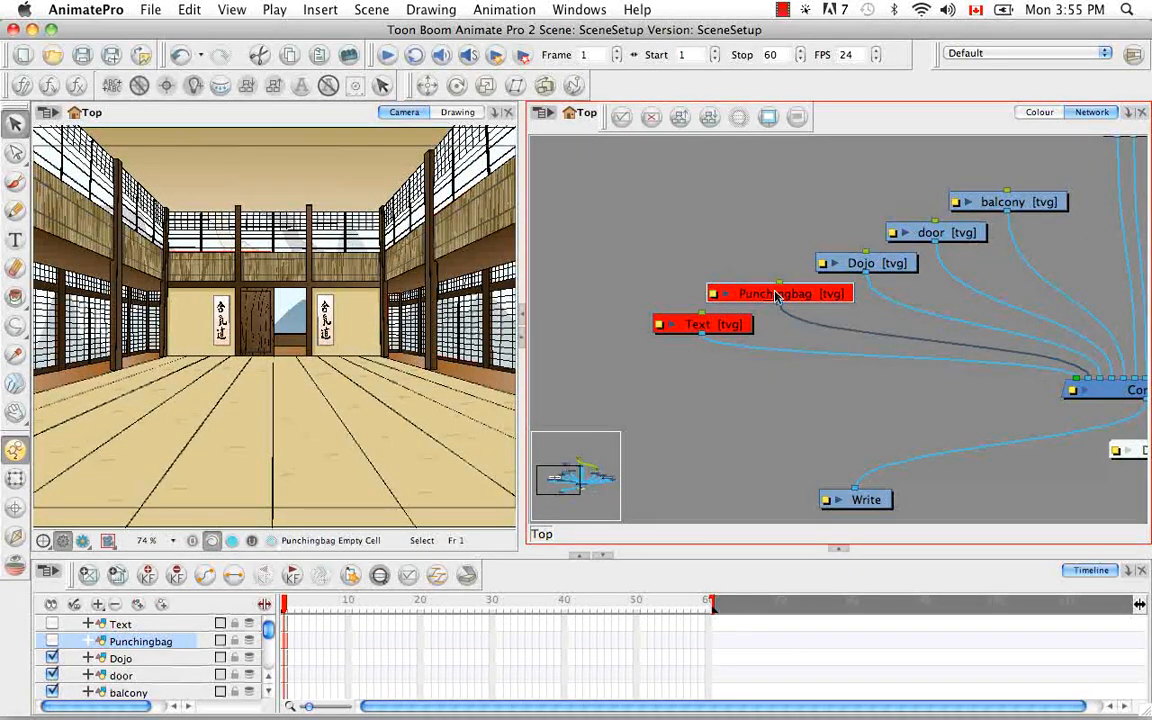
key("a")
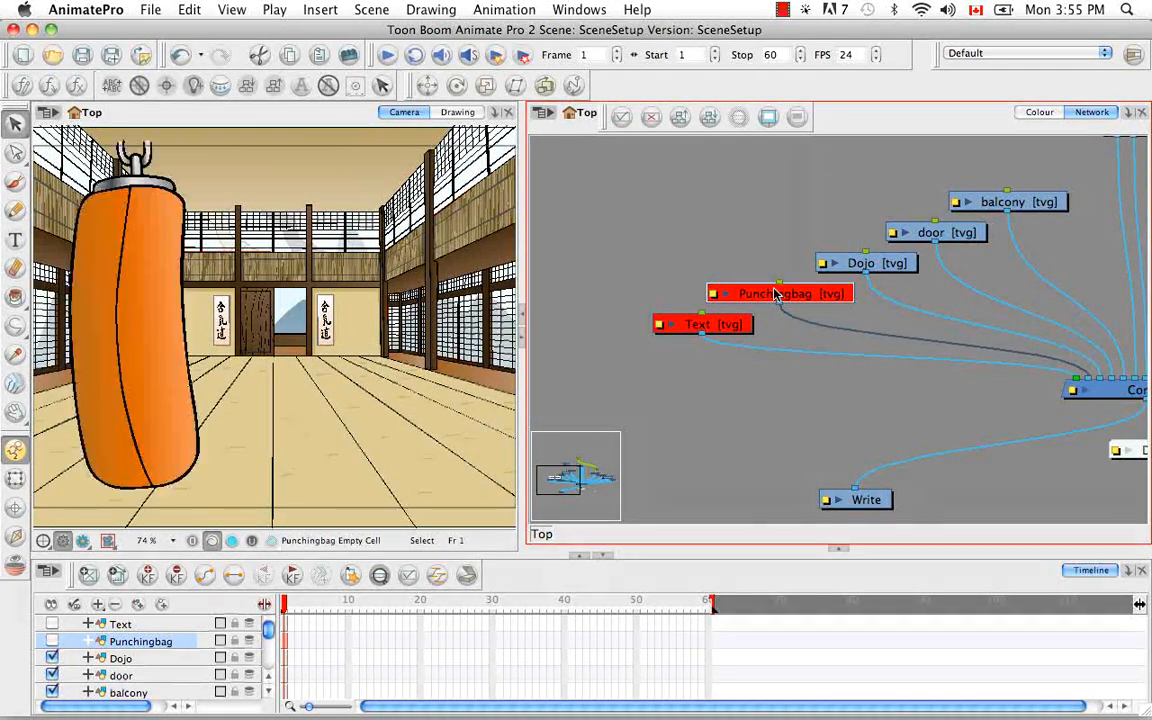
Enable the Text module and disable it again, doing this twice
left_click(690, 324)
key("a")
key("a")
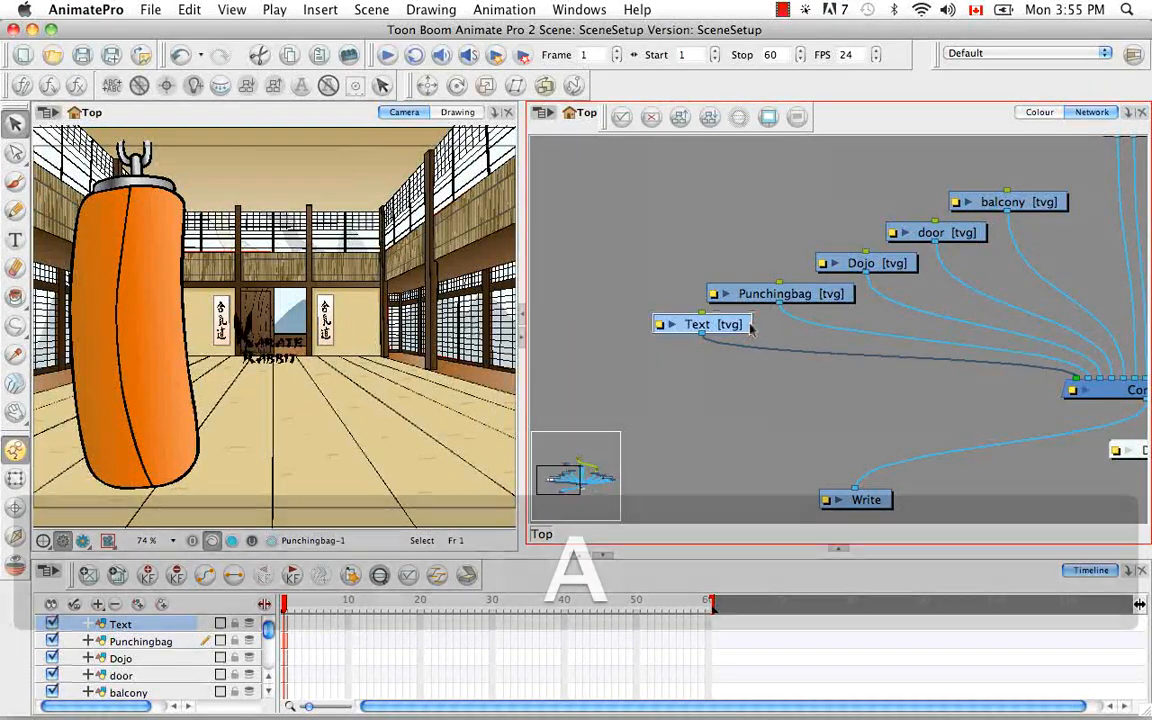
key("d")
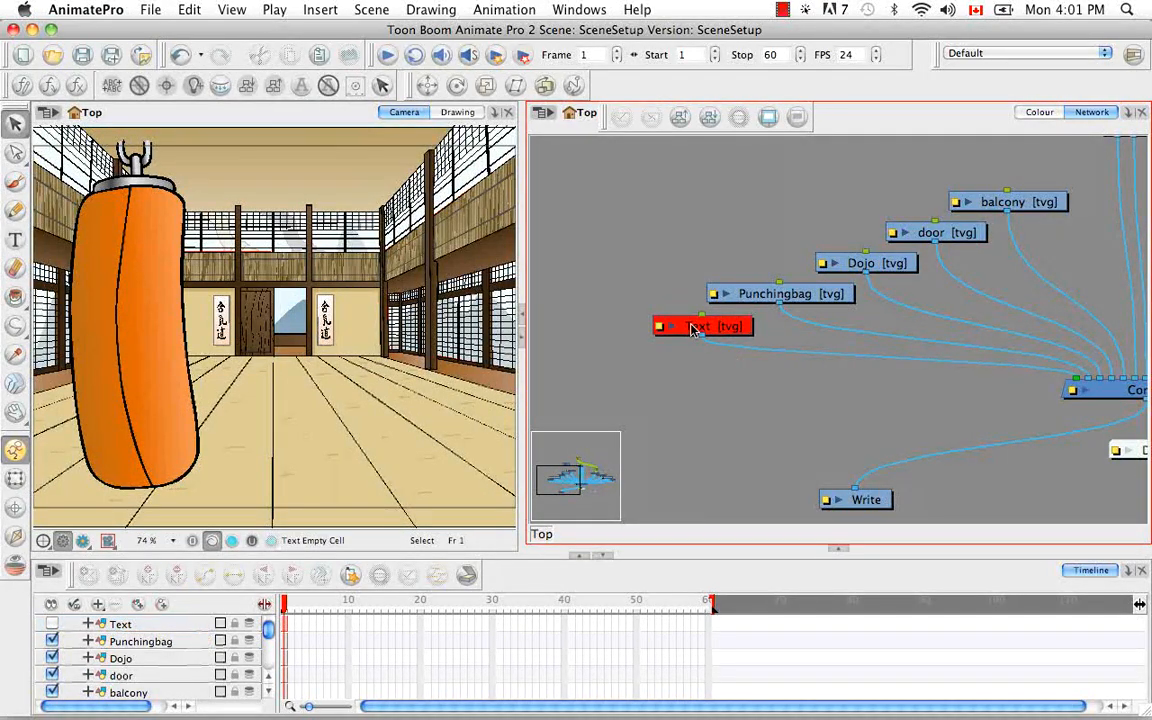
left_click(692, 330)
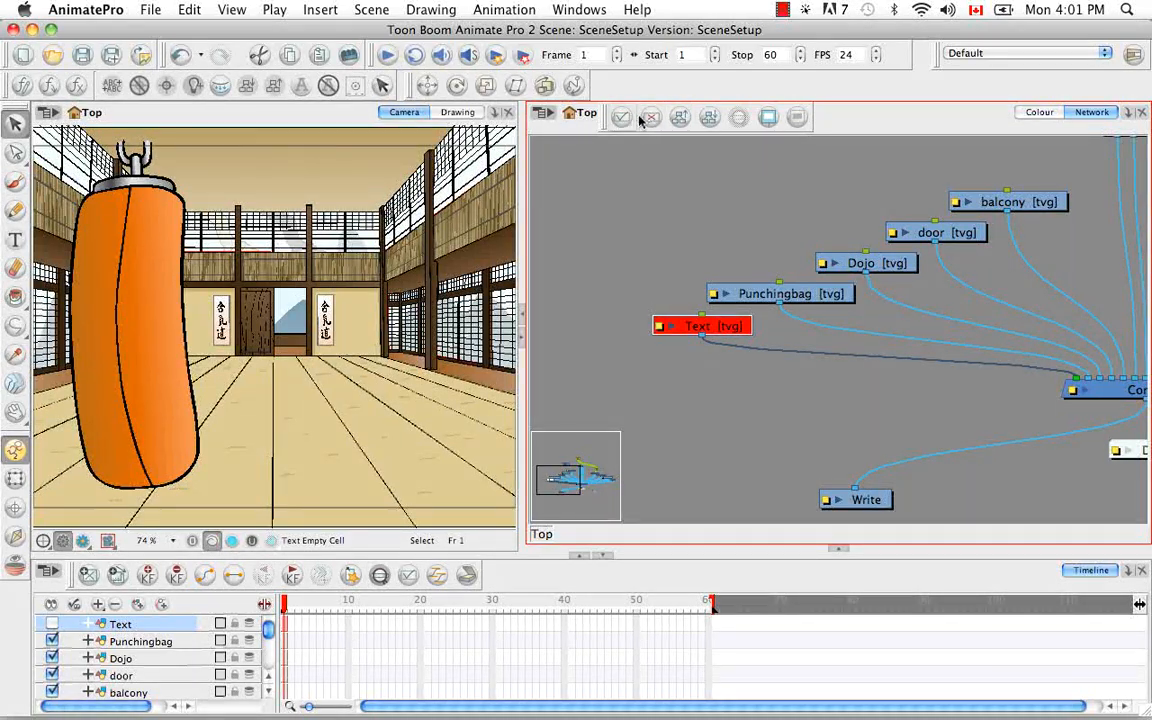
left_click(622, 118)
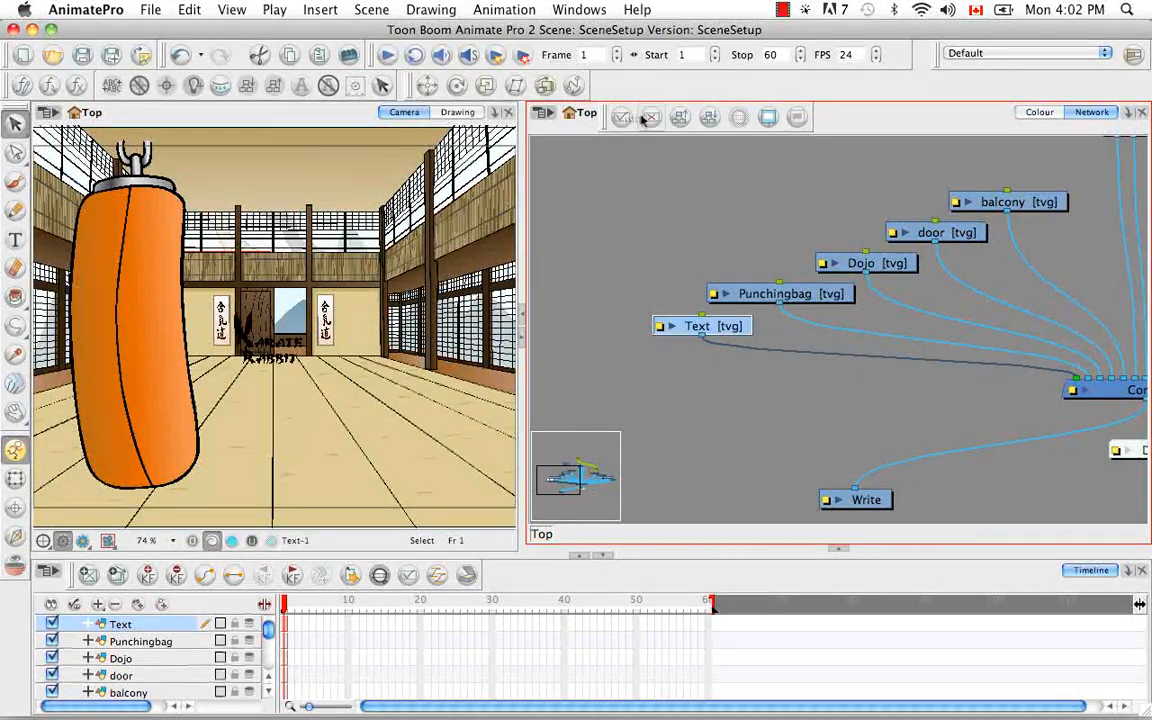
left_click(649, 118)
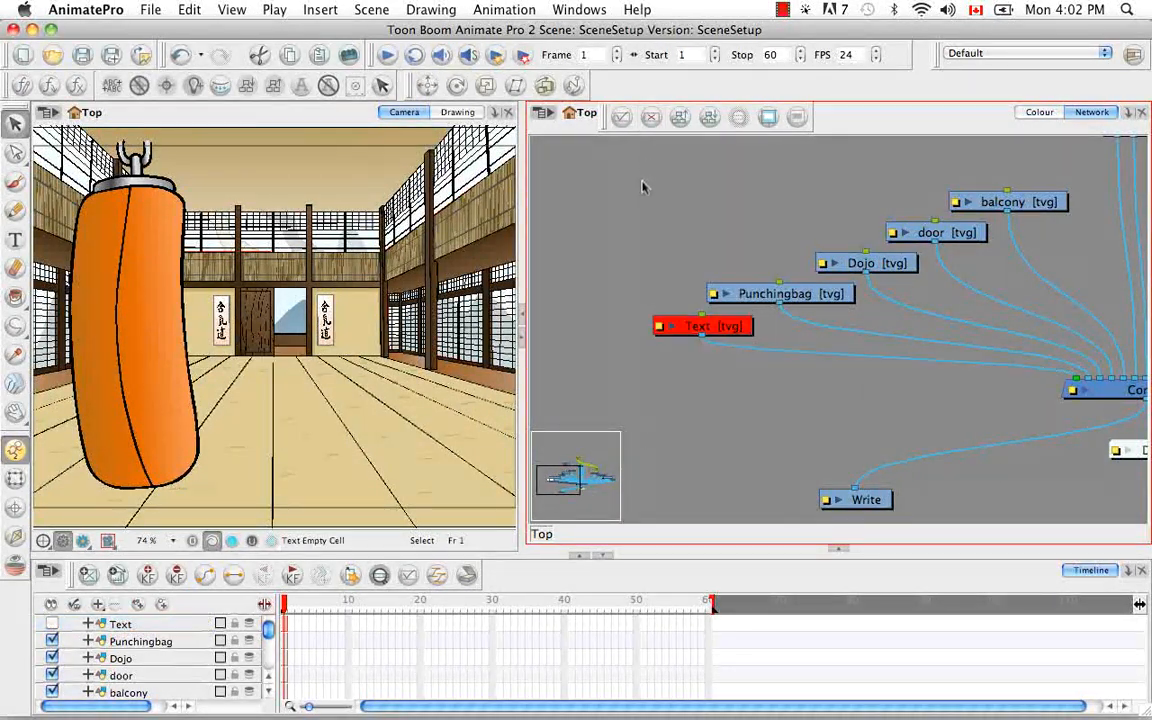
Disable the Punchingbag, Dojo, door and balcony modules together
left_click_drag(672, 167, 1049, 296)
key("d")
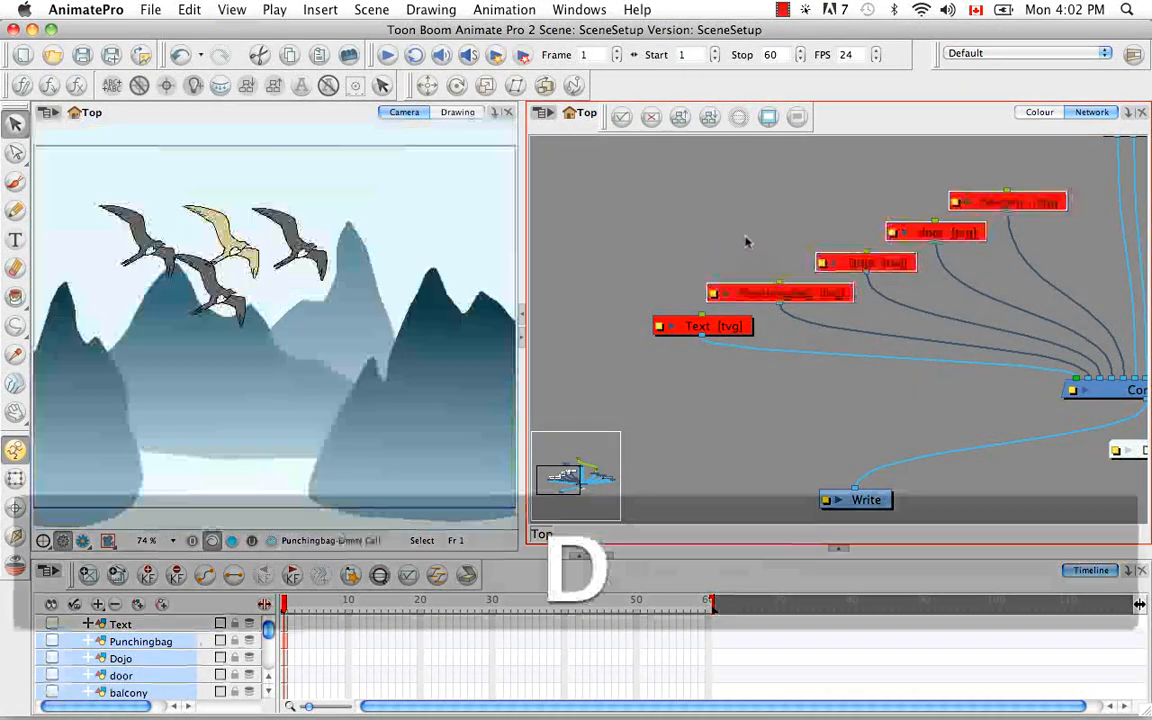
left_click(661, 207)
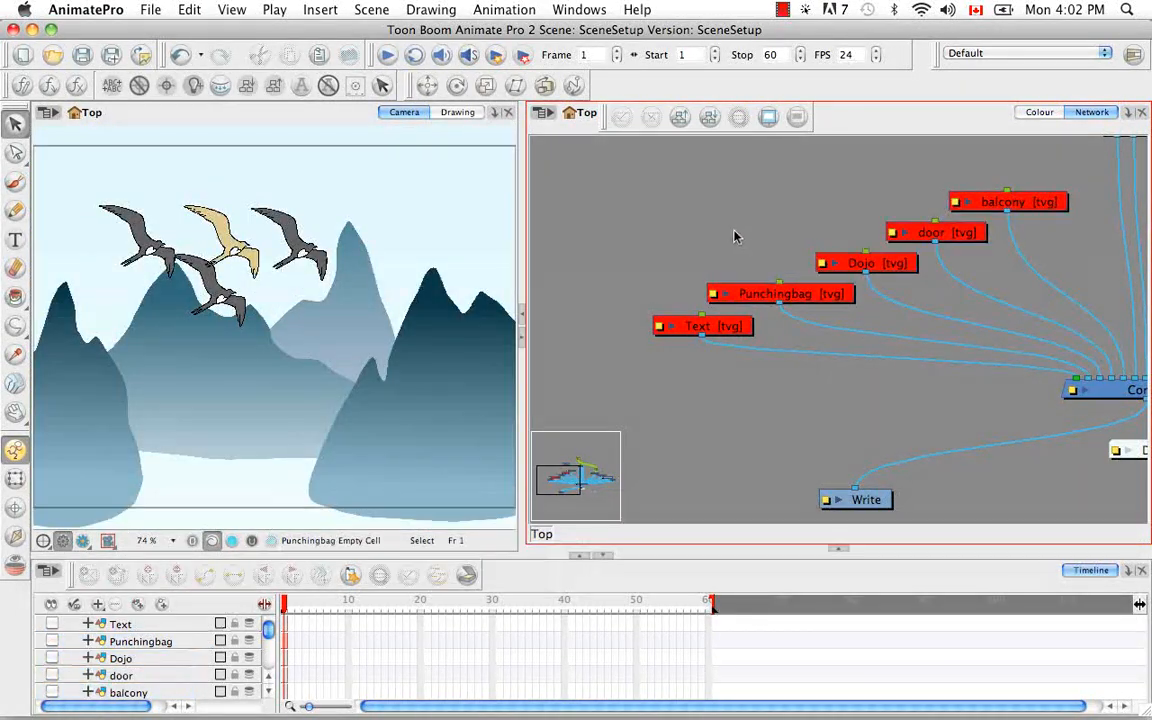
Enable all modules in the network at once with Enable All
left_click(546, 114)
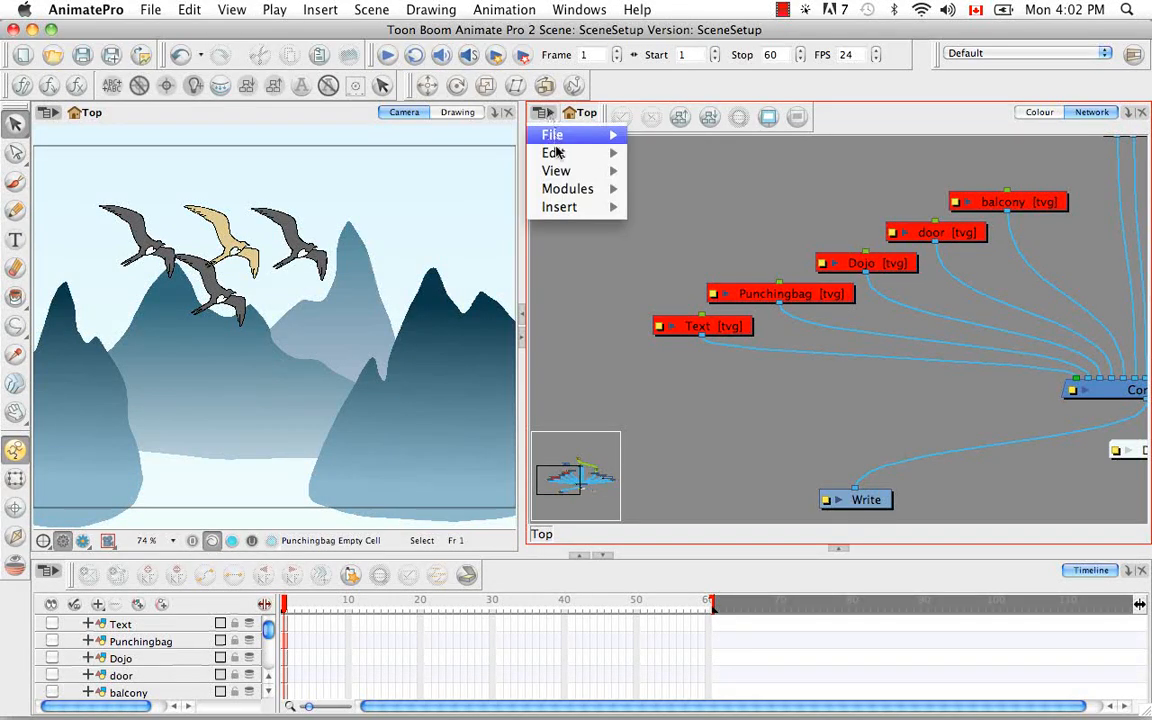
mouse_move(572, 193)
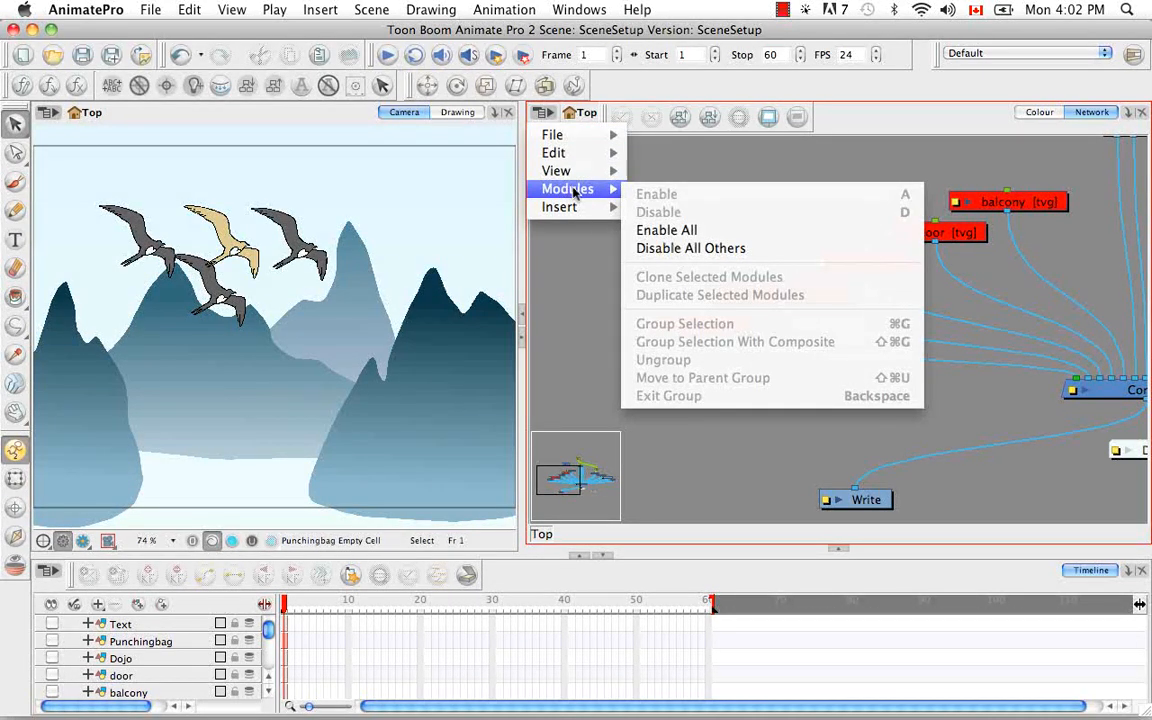
left_click(662, 230)
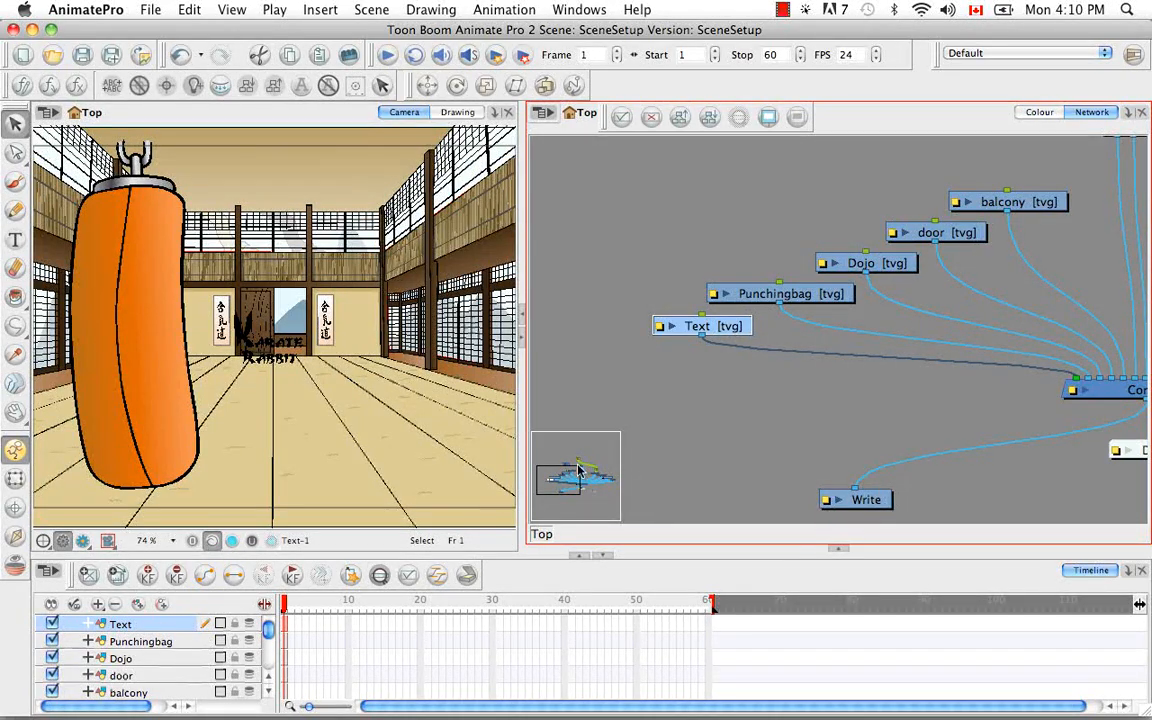
Disable the Bird, Bird_1, Bird_2 and Bird_3 layers in the Timeline, collapse the Birds group and clear the module selection
left_click_drag(268, 628, 272, 648)
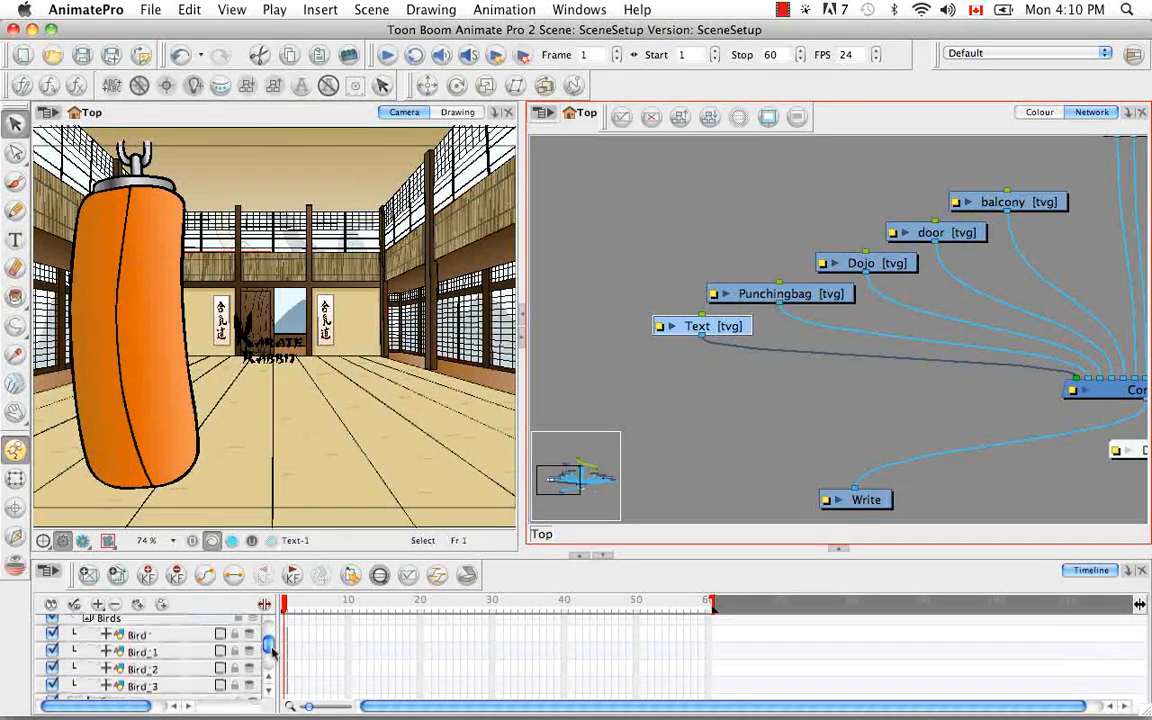
left_click(54, 635)
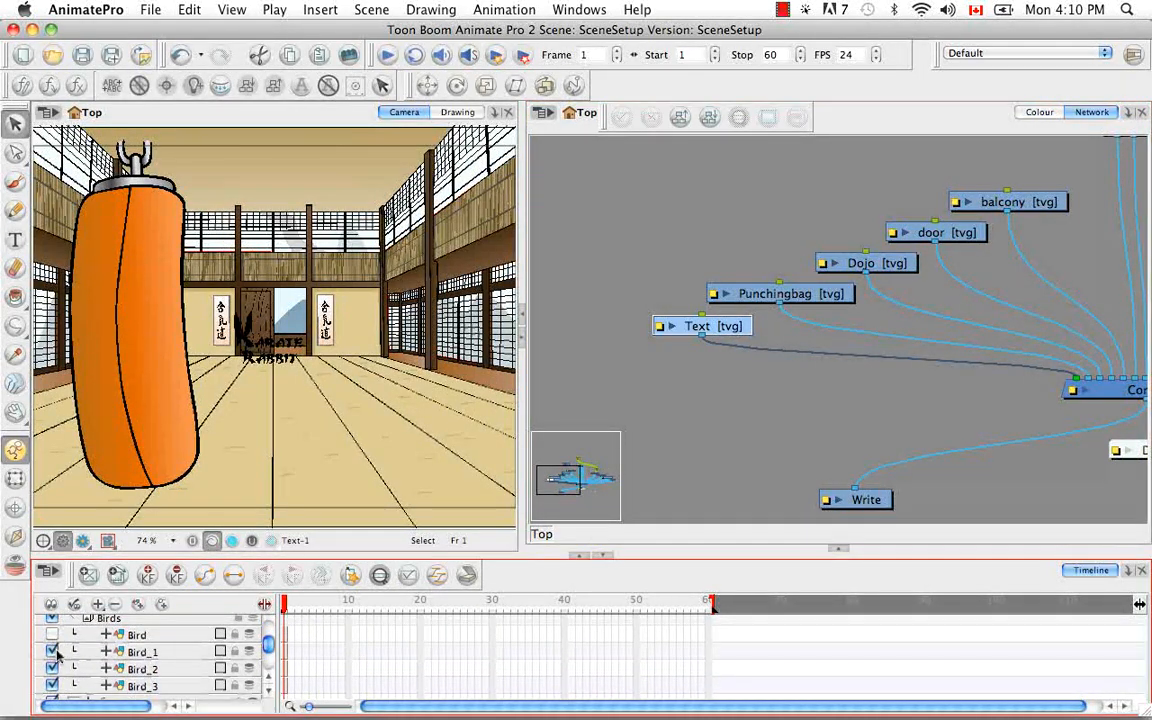
left_click(54, 651)
left_click(54, 668)
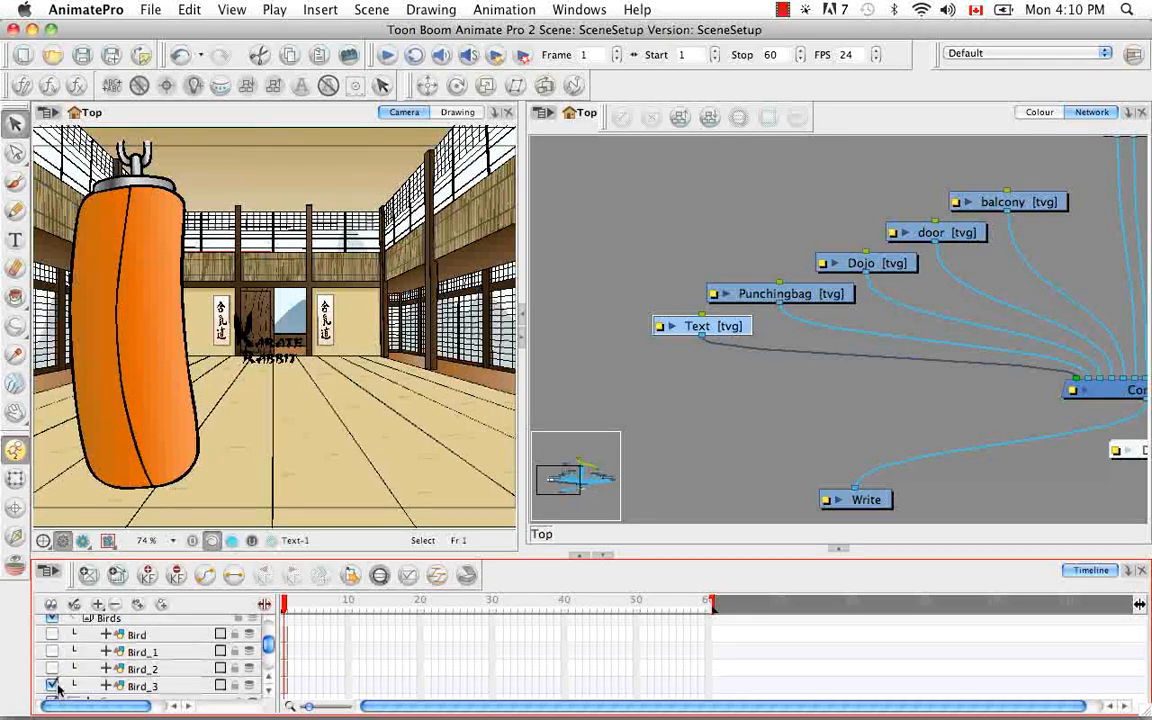
left_click(77, 620)
left_click(646, 362)
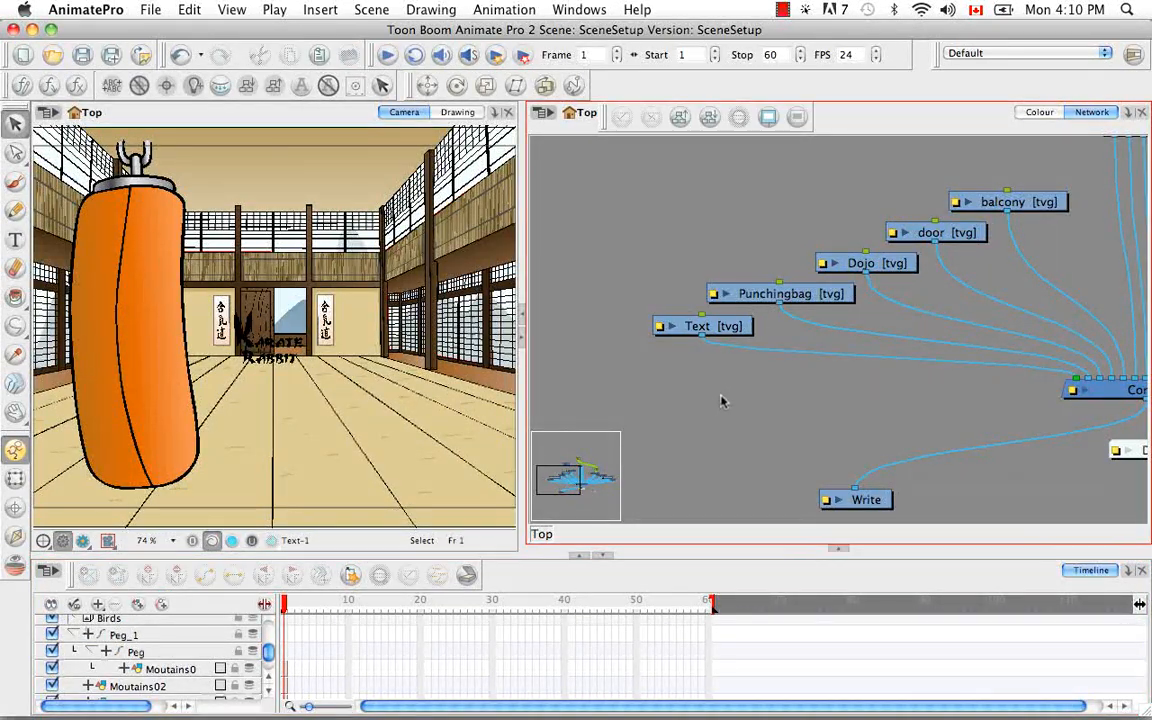
Disable the Punchingbag, Dojo and door modules together, and re-enable them with Enable All
mouse_move(728, 180)
left_mouse_down()
mouse_move(905, 262)
mouse_move(922, 304)
left_mouse_up()
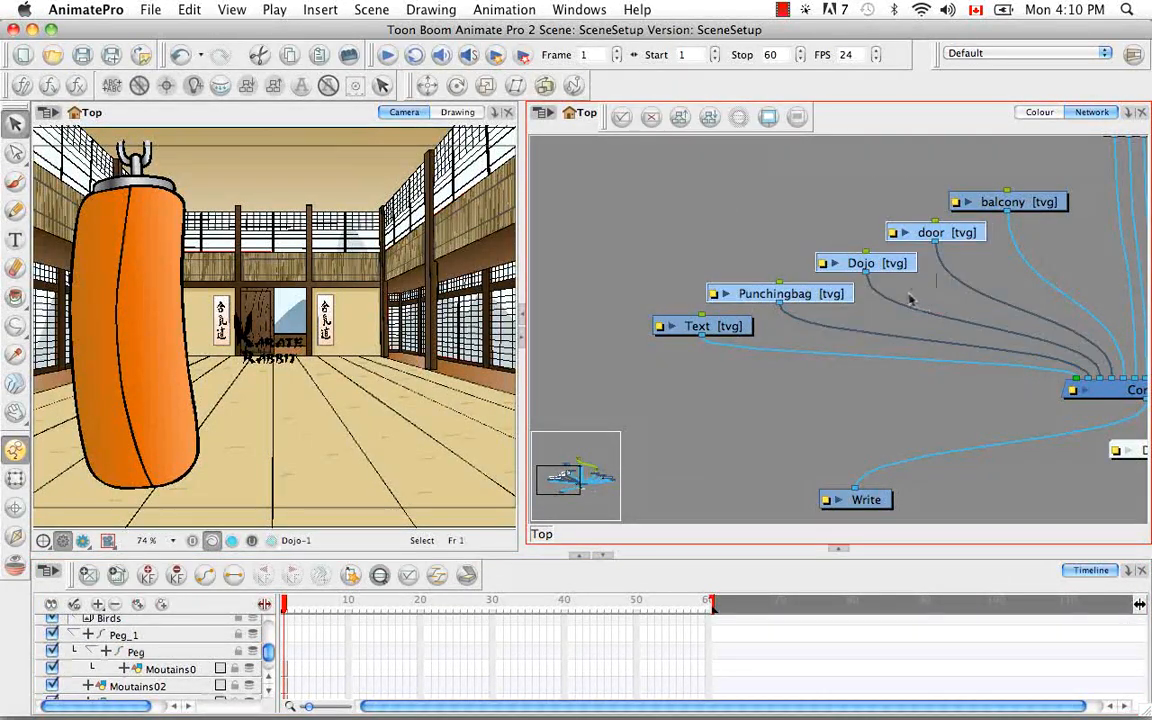
key("d")
left_click(543, 112)
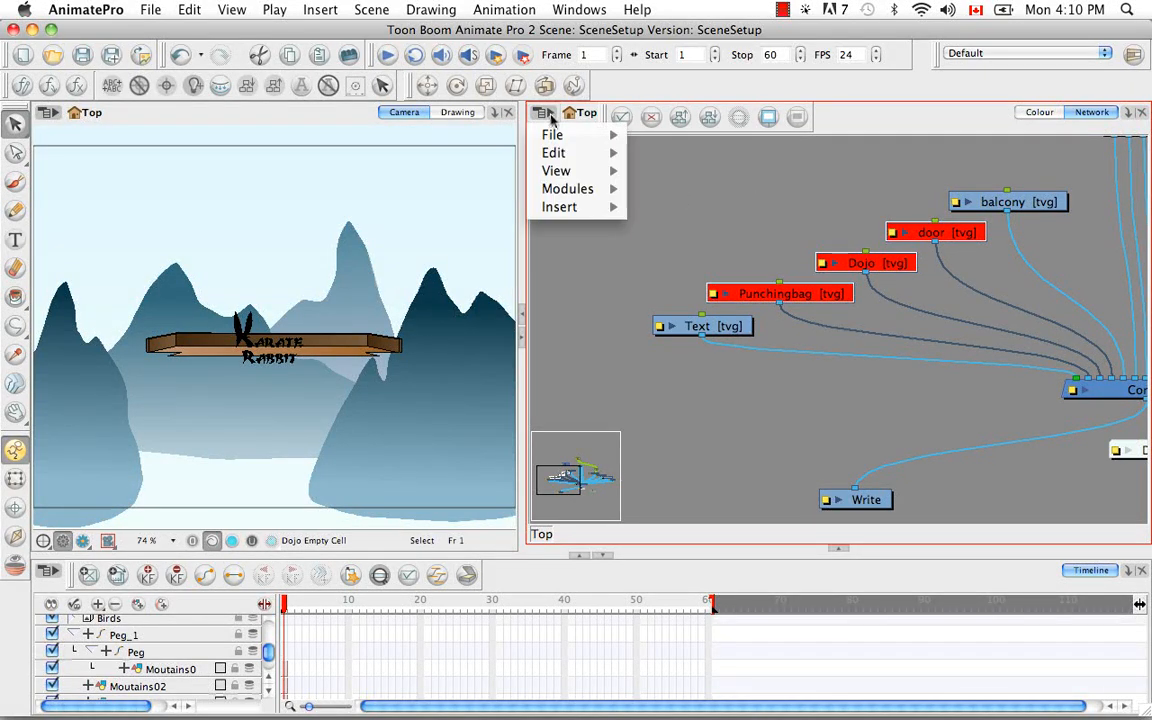
mouse_move(560, 172)
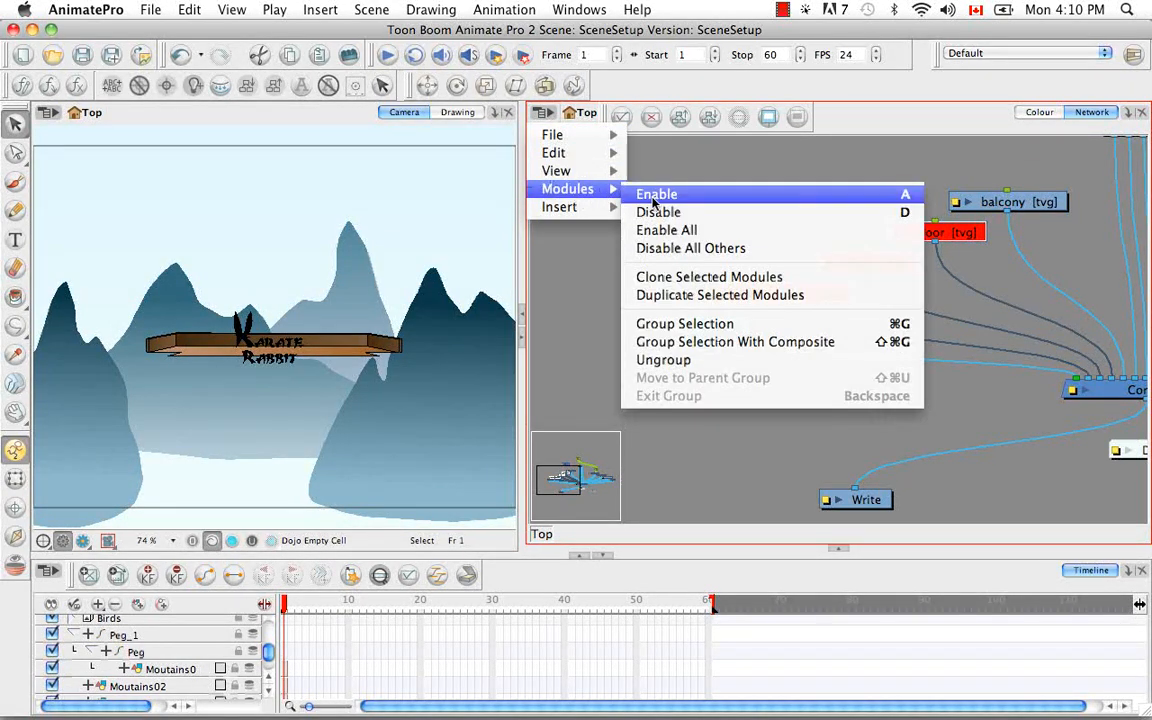
left_click(700, 230)
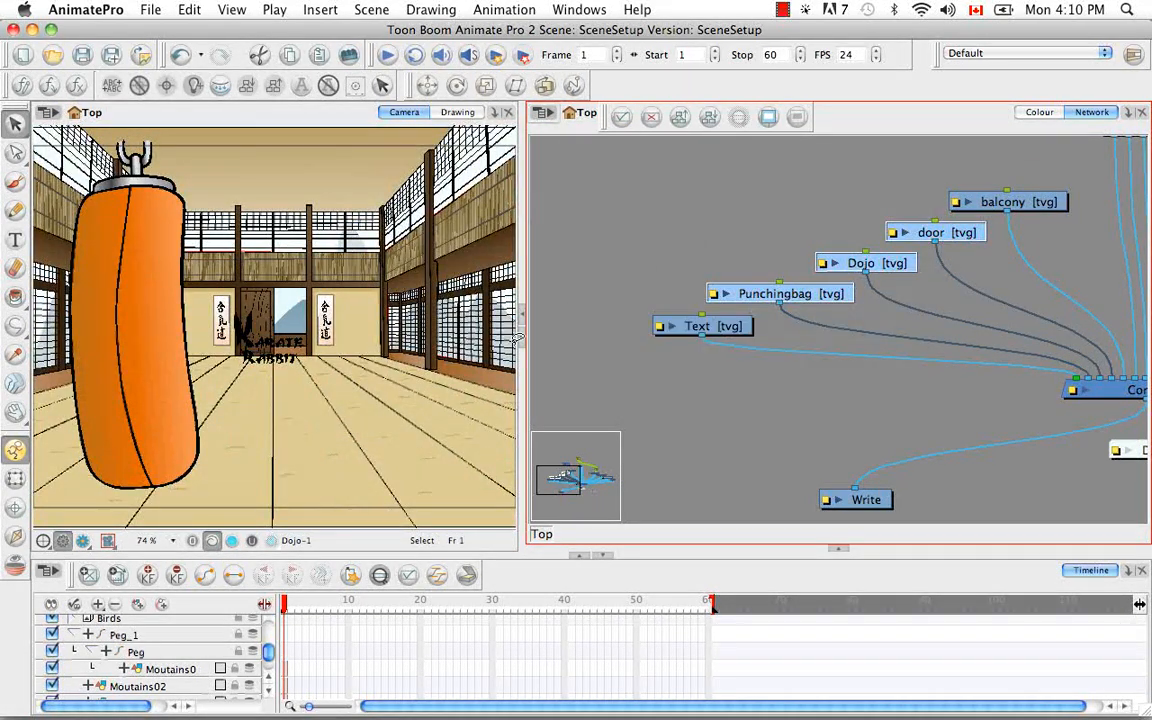
Expand the Birds group in the Timeline and check the enabled state of its bird layers after Enable All
scroll(265, 648, "up", 2)
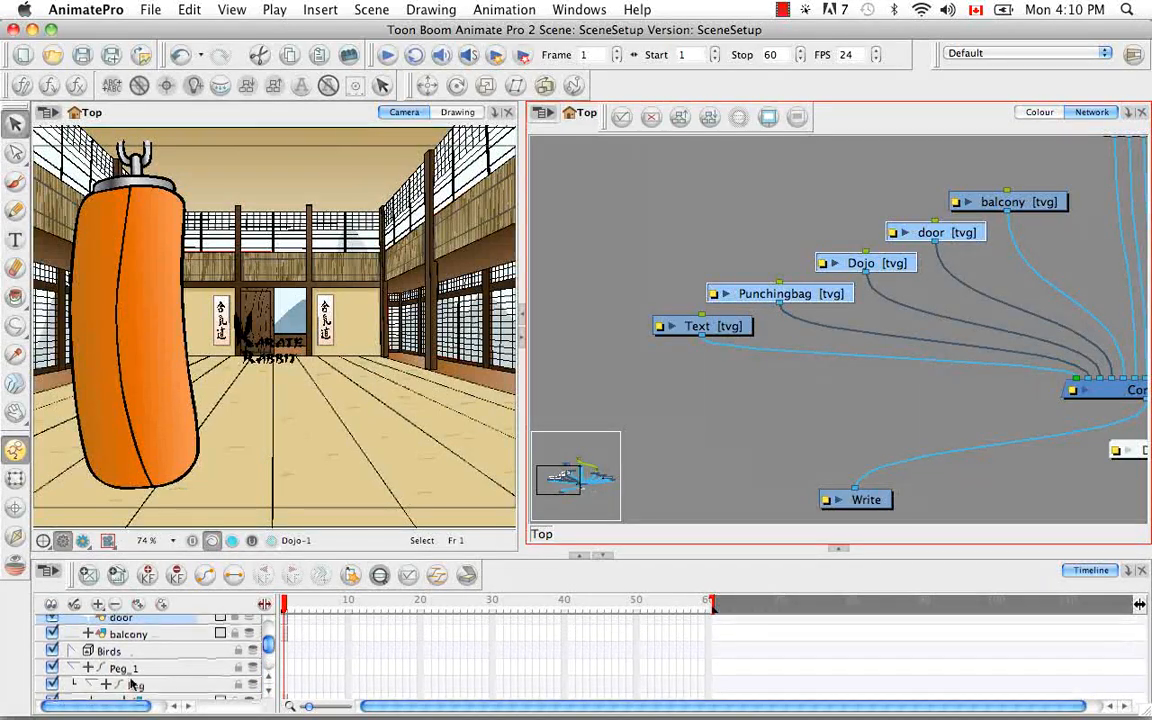
left_click(73, 651)
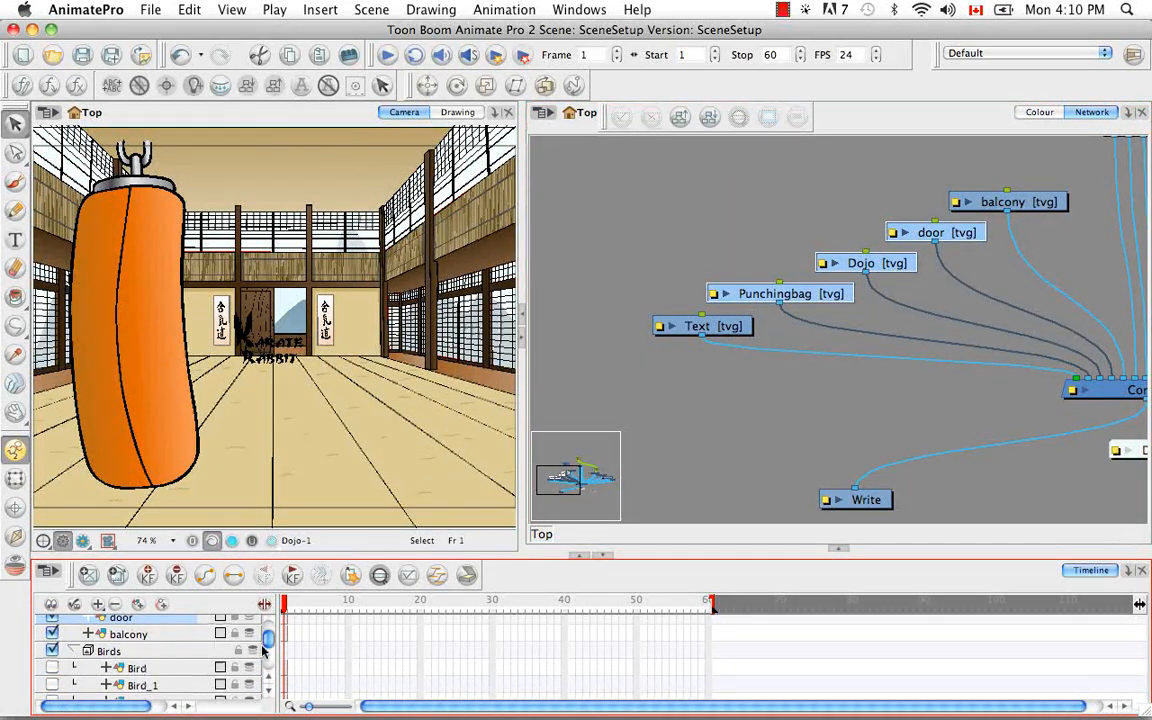
scroll(268, 649, "down", 2)
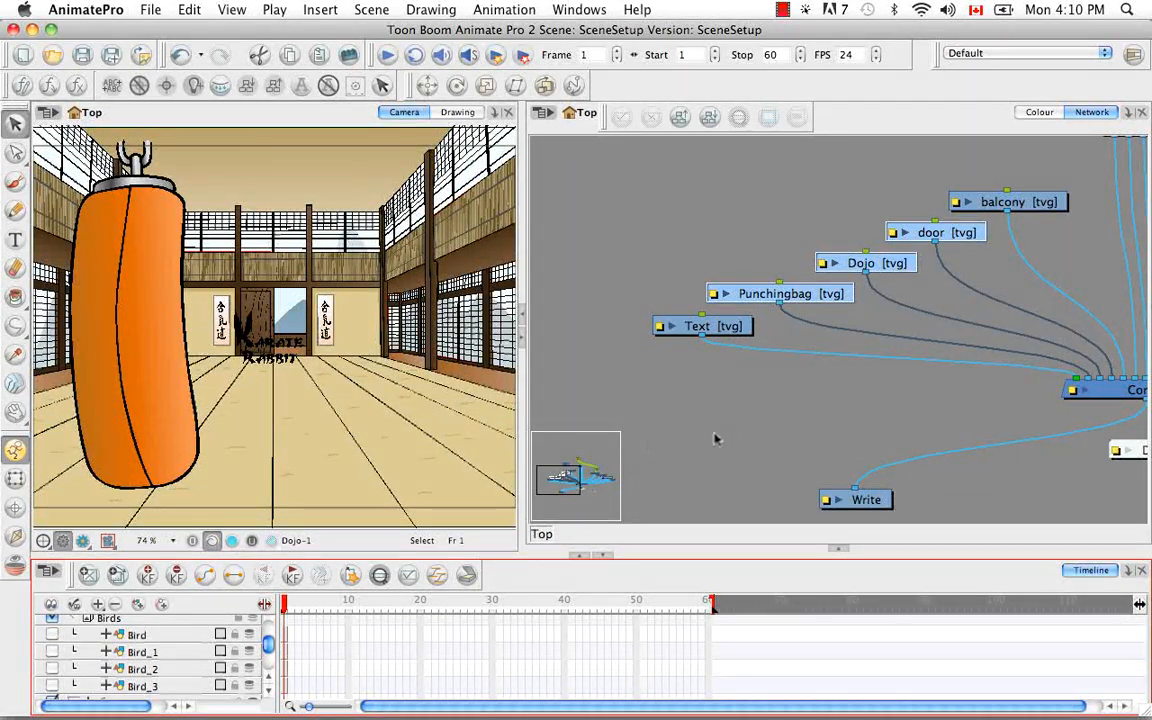
left_click(750, 430)
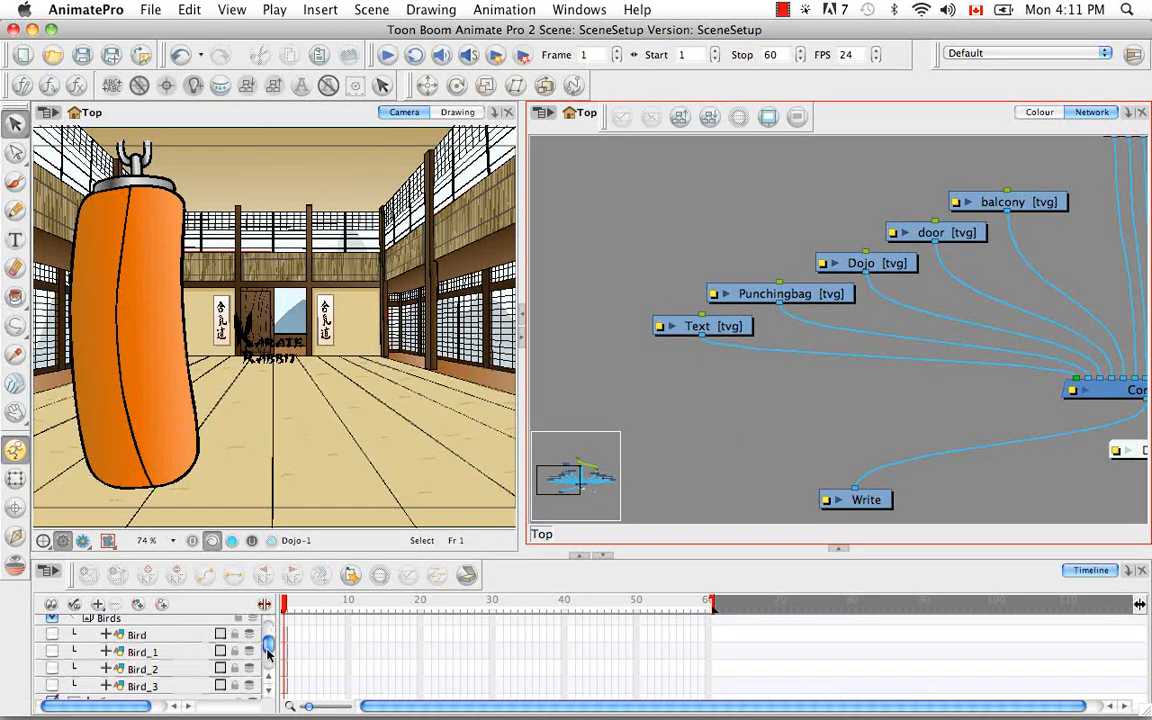
left_click(266, 679)
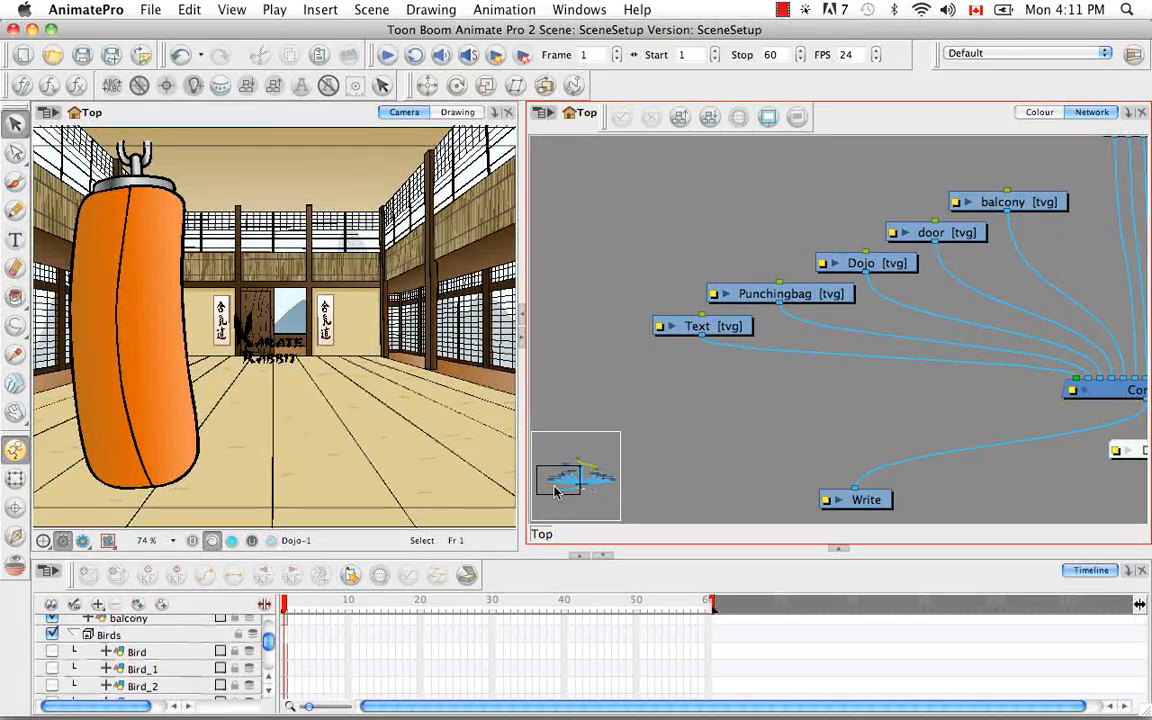
Ungroup the Birds group in the network and move the four bird modules clear of the balcony module
left_click_drag(1059, 252, 798, 438)
left_click_drag(905, 334, 879, 272)
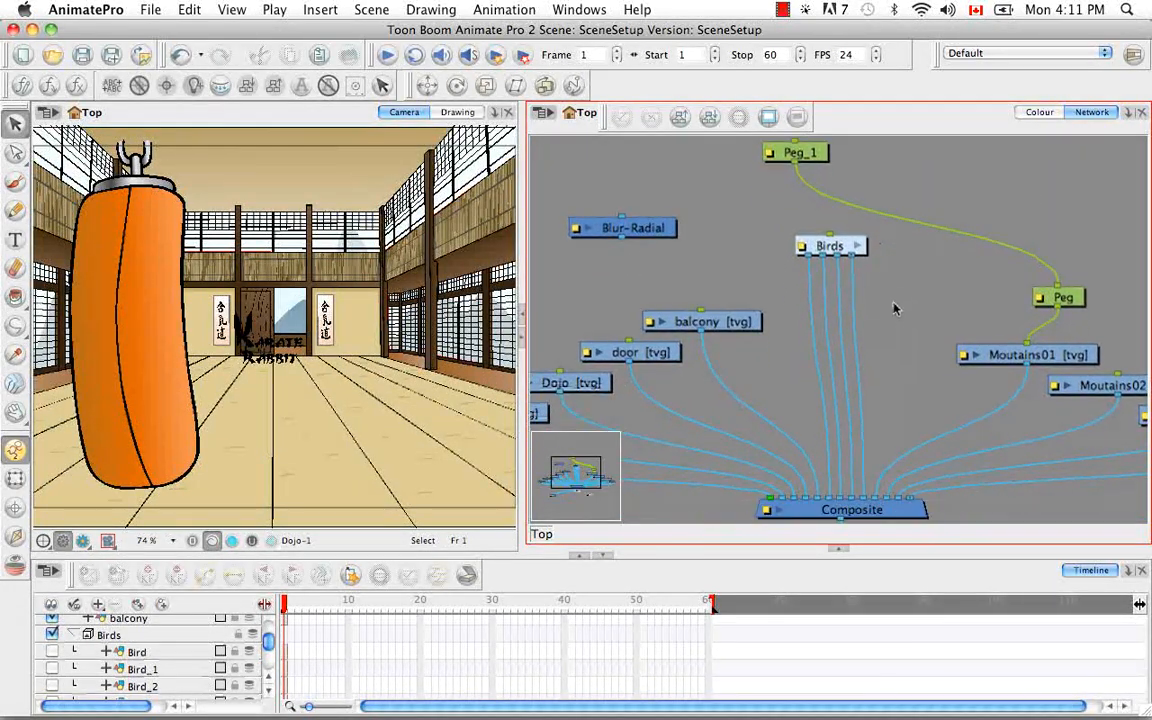
left_click(843, 248)
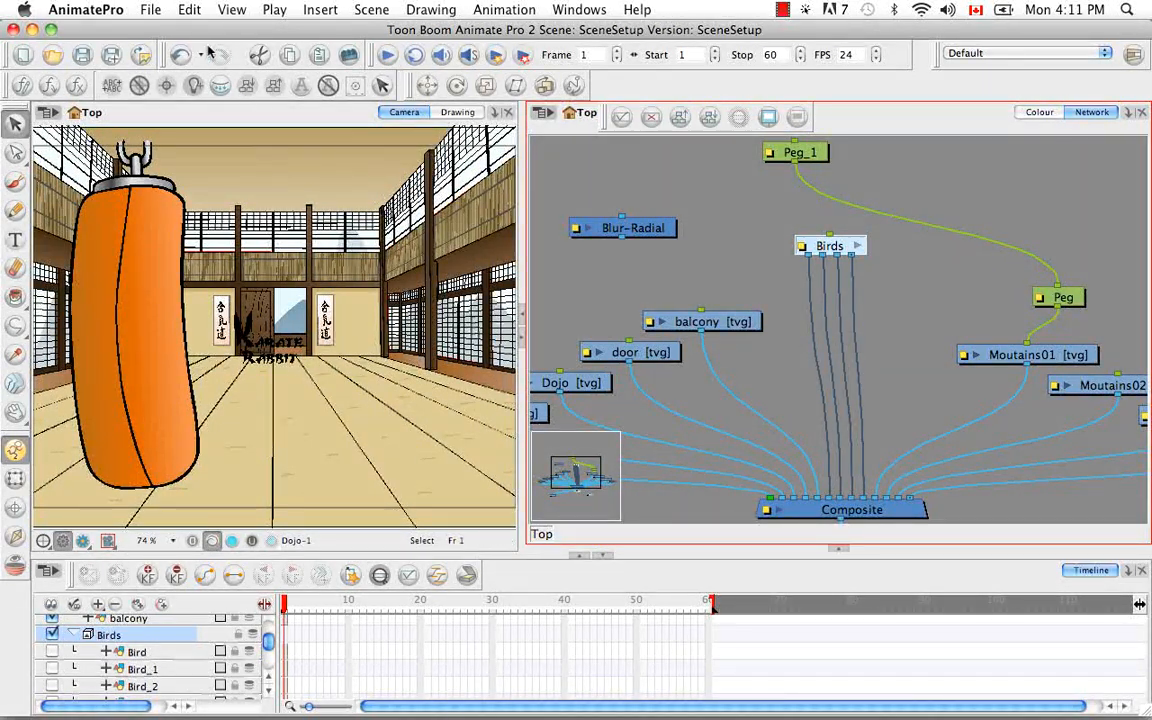
left_click(190, 12)
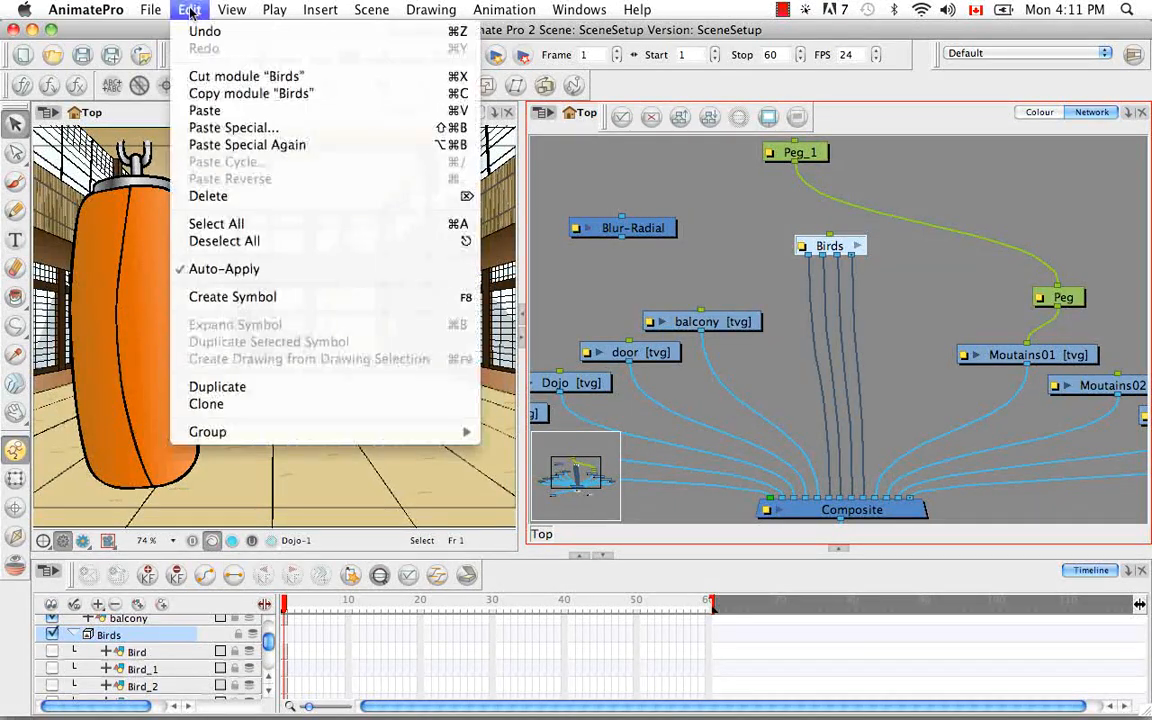
mouse_move(295, 438)
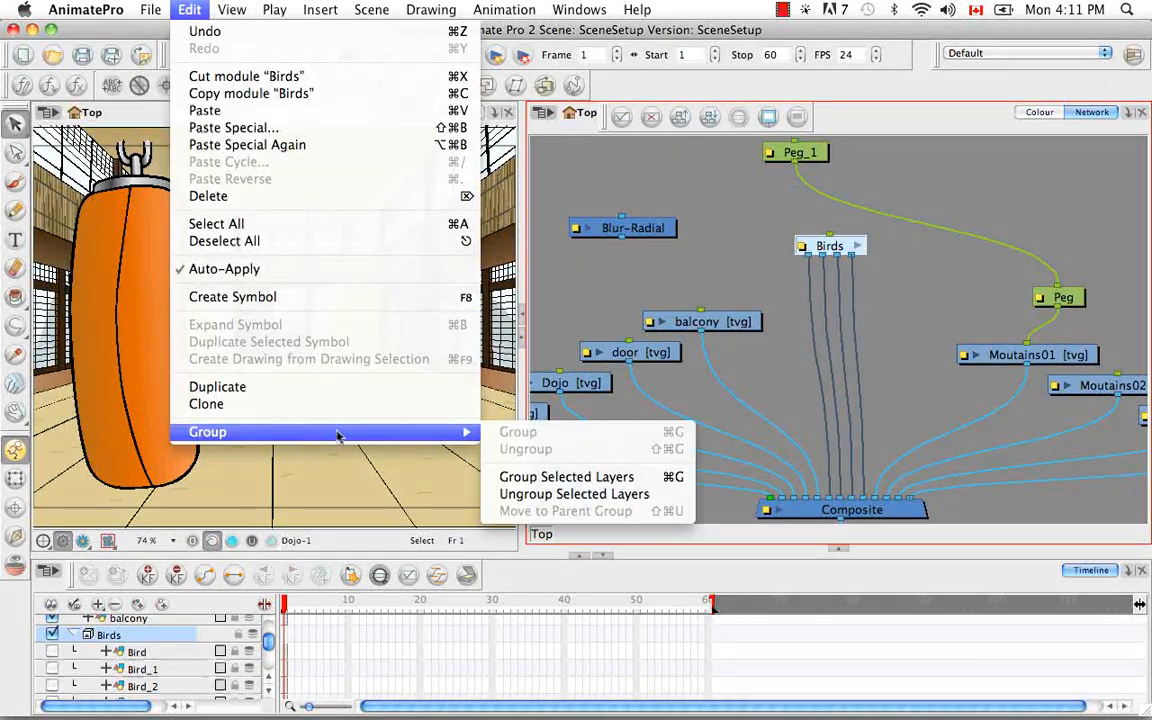
left_click(600, 494)
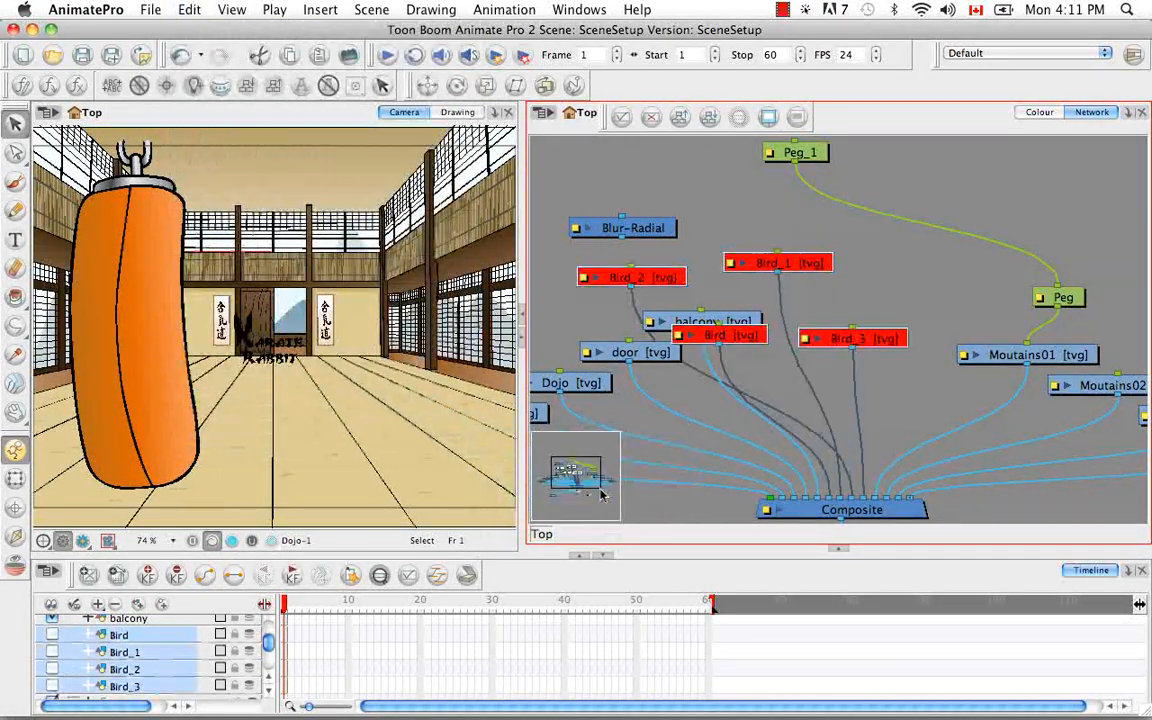
left_click_drag(876, 345, 985, 313)
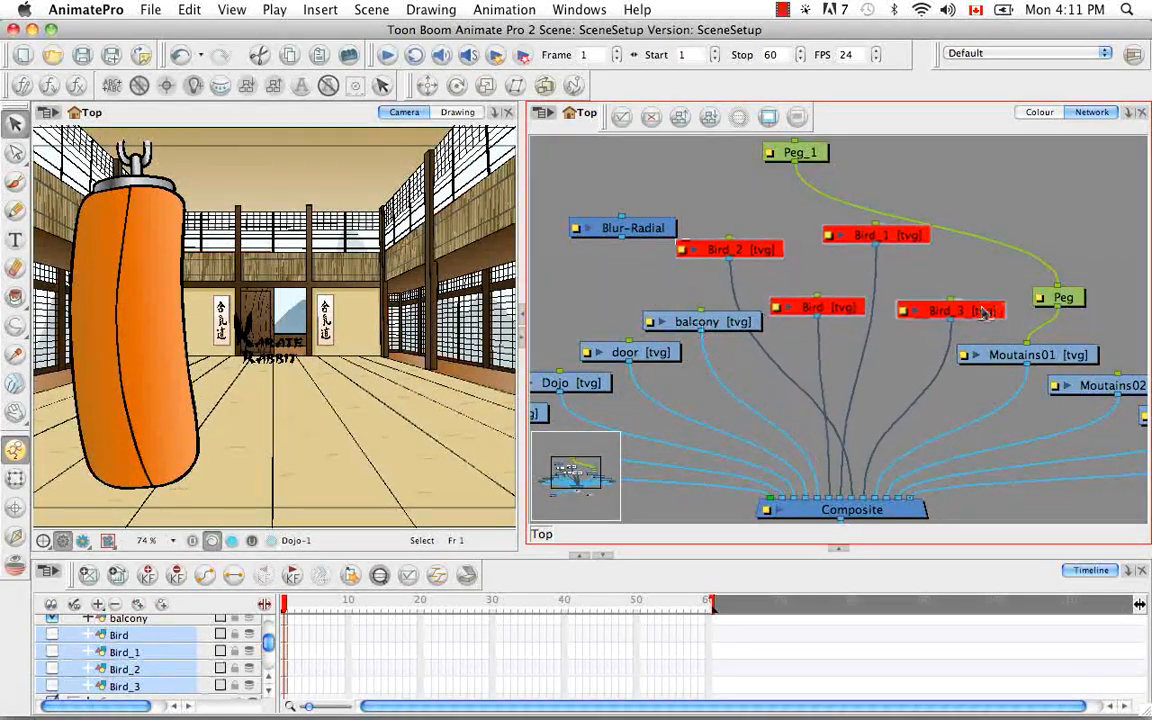
left_click(965, 270)
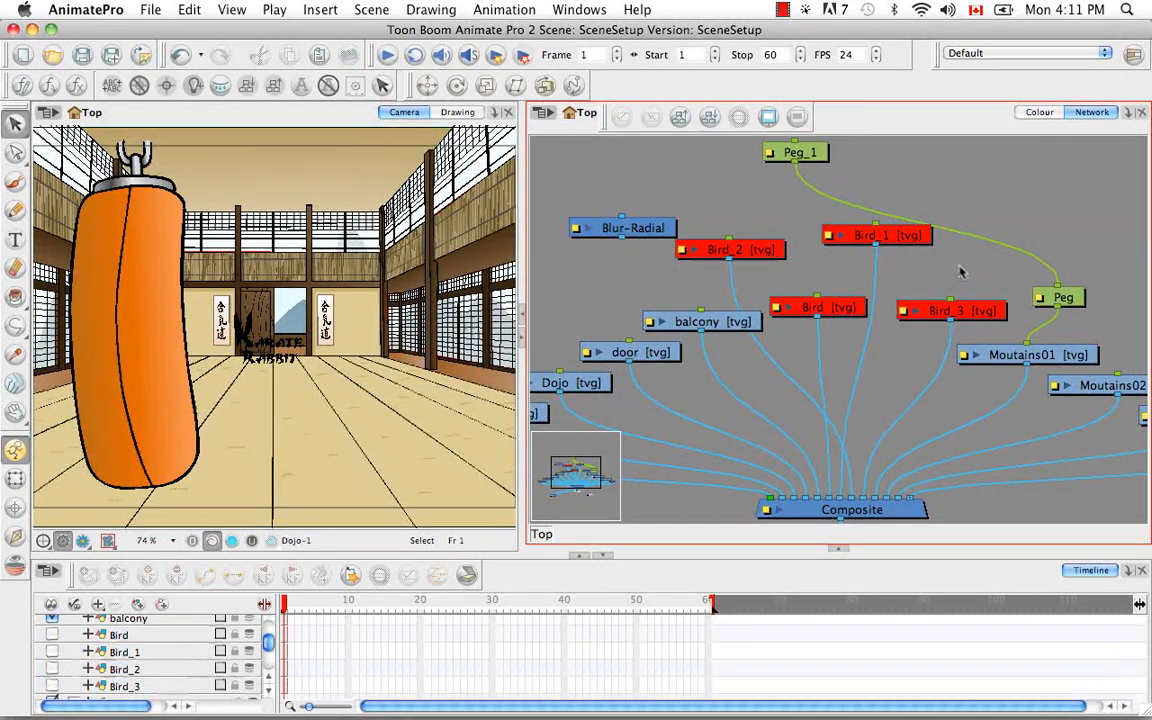
Select only the Bird, Bird_1, Bird_2 and Bird_3 modules and group them
mouse_move(739, 210)
left_mouse_down()
mouse_move(838, 267)
mouse_move(880, 312)
left_mouse_up()
mouse_move(918, 340)
left_mouse_down()
mouse_move(878, 340)
mouse_move(786, 245)
mouse_move(791, 254)
left_mouse_up()
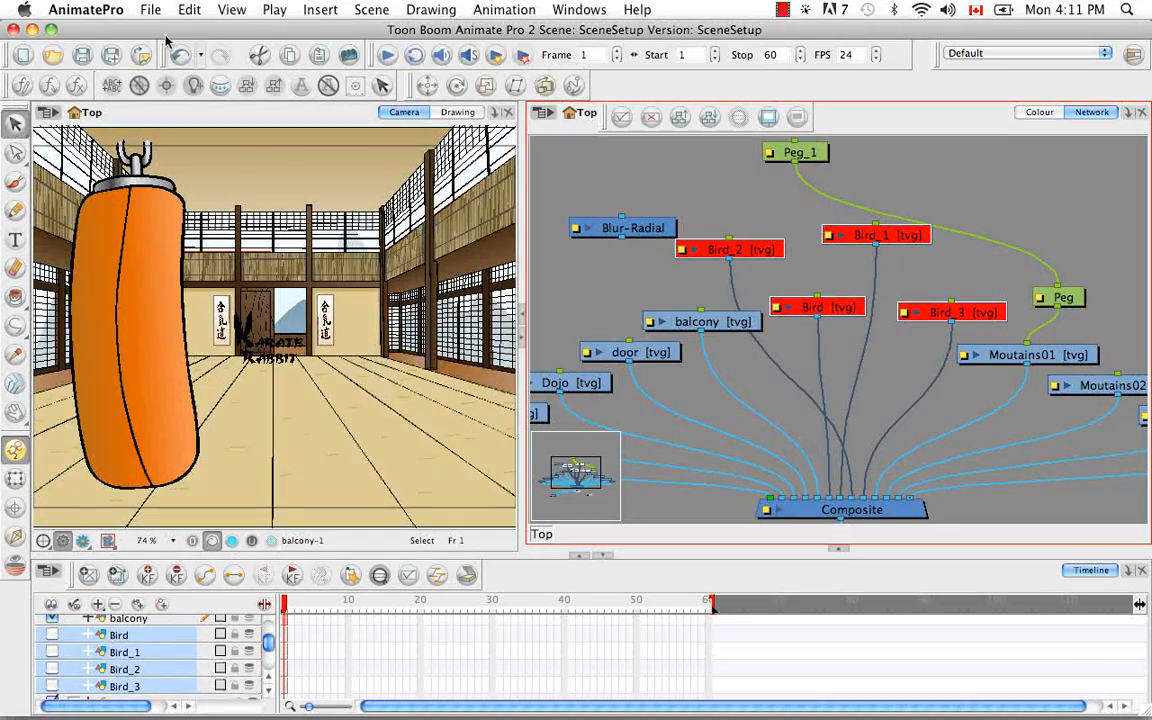
left_click(189, 9)
mouse_move(371, 438)
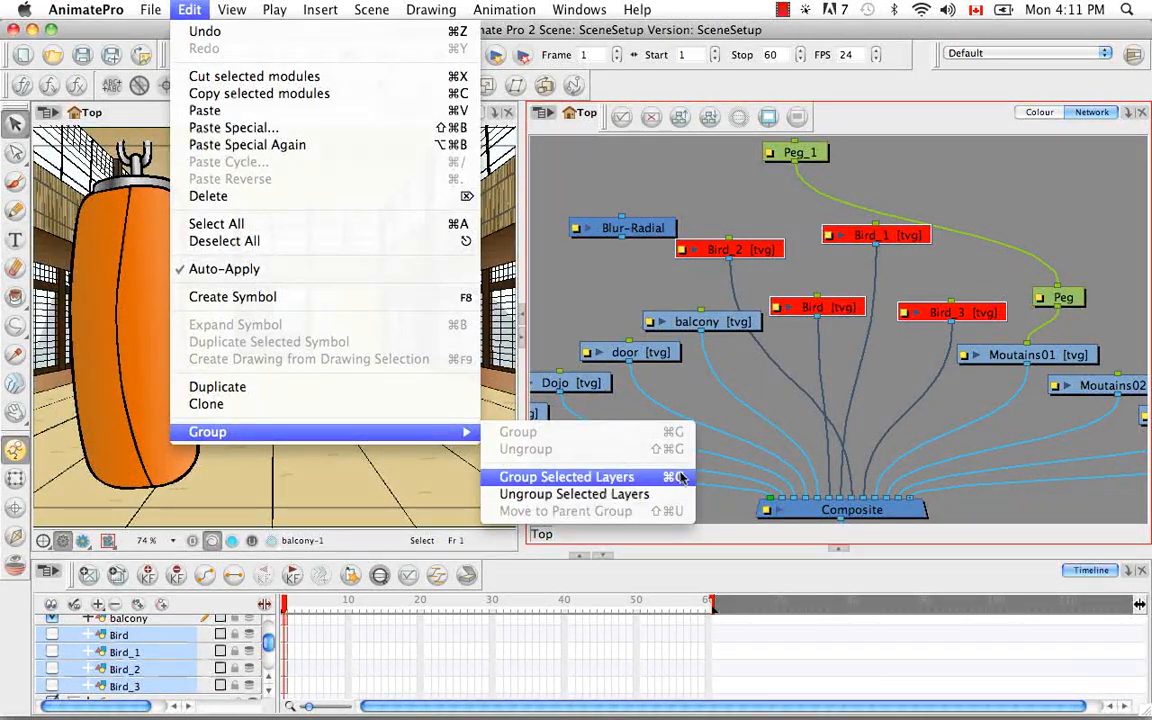
left_click(798, 368)
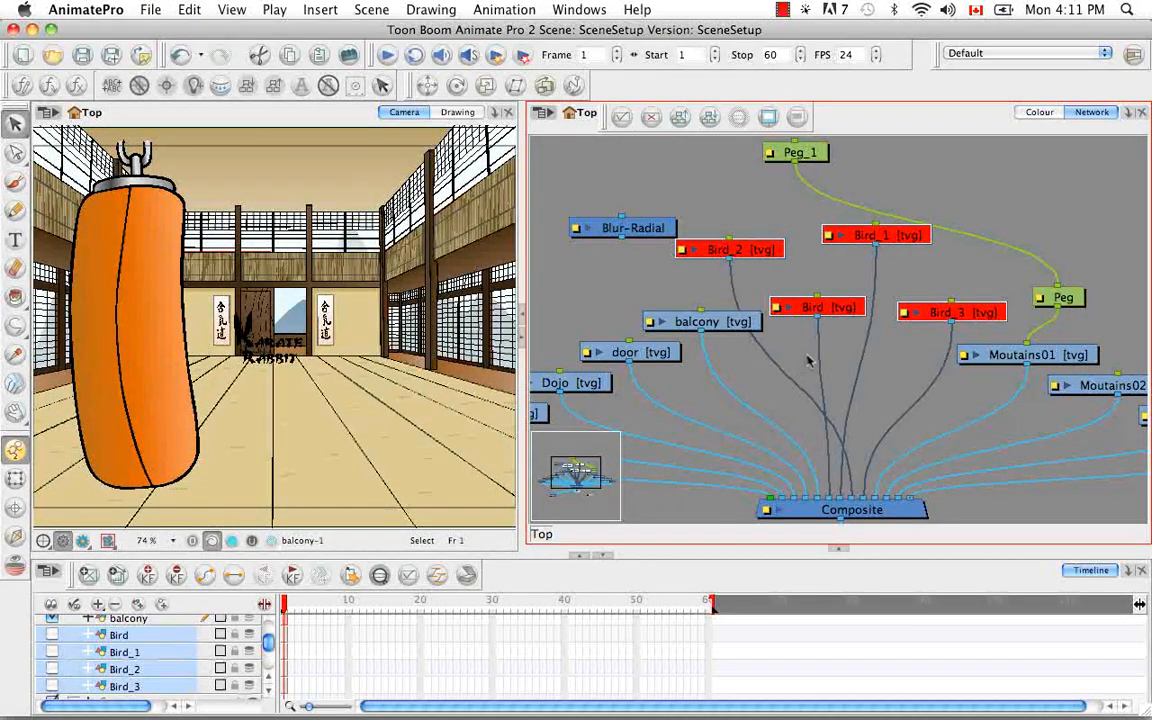
key("super+g")
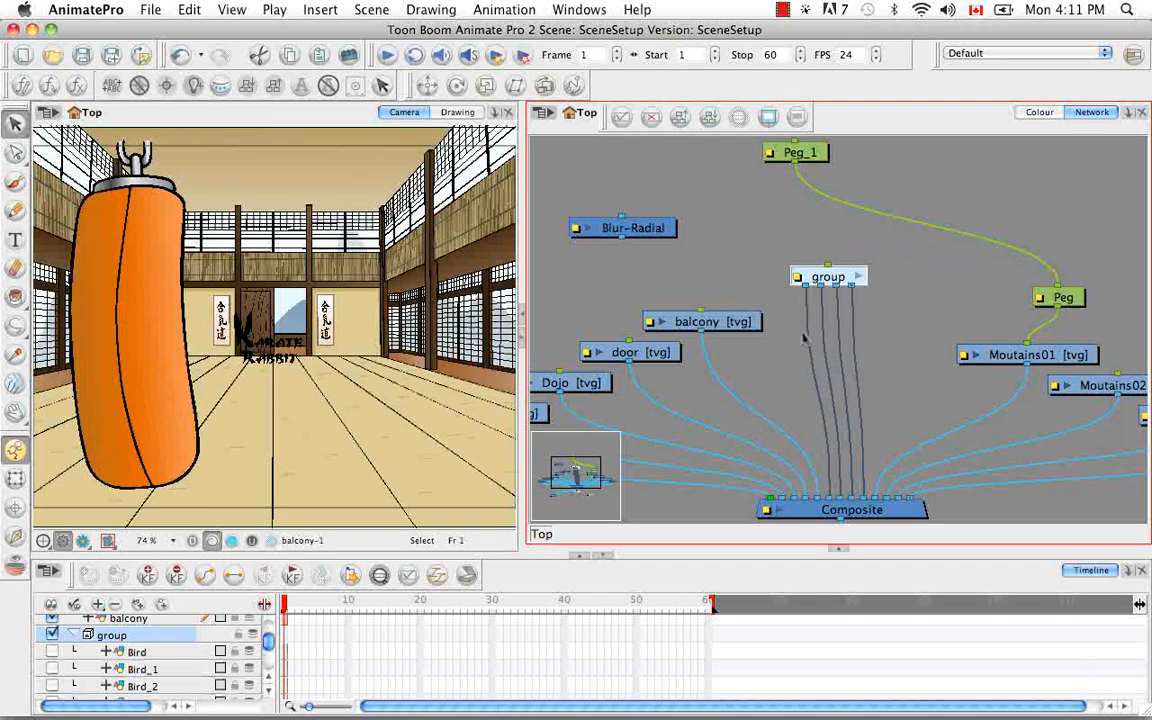
Enter the new group and order all of its modules upward from the Multi-Port-Out module
left_click(858, 277)
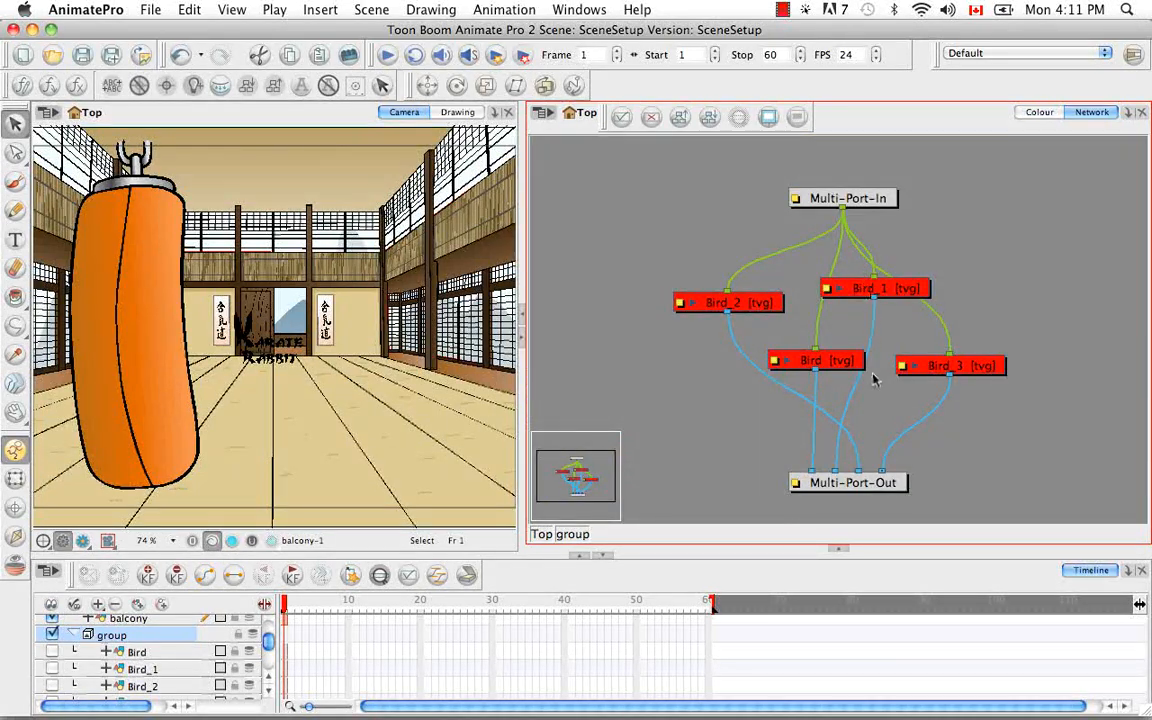
left_click_drag(656, 172, 1040, 530)
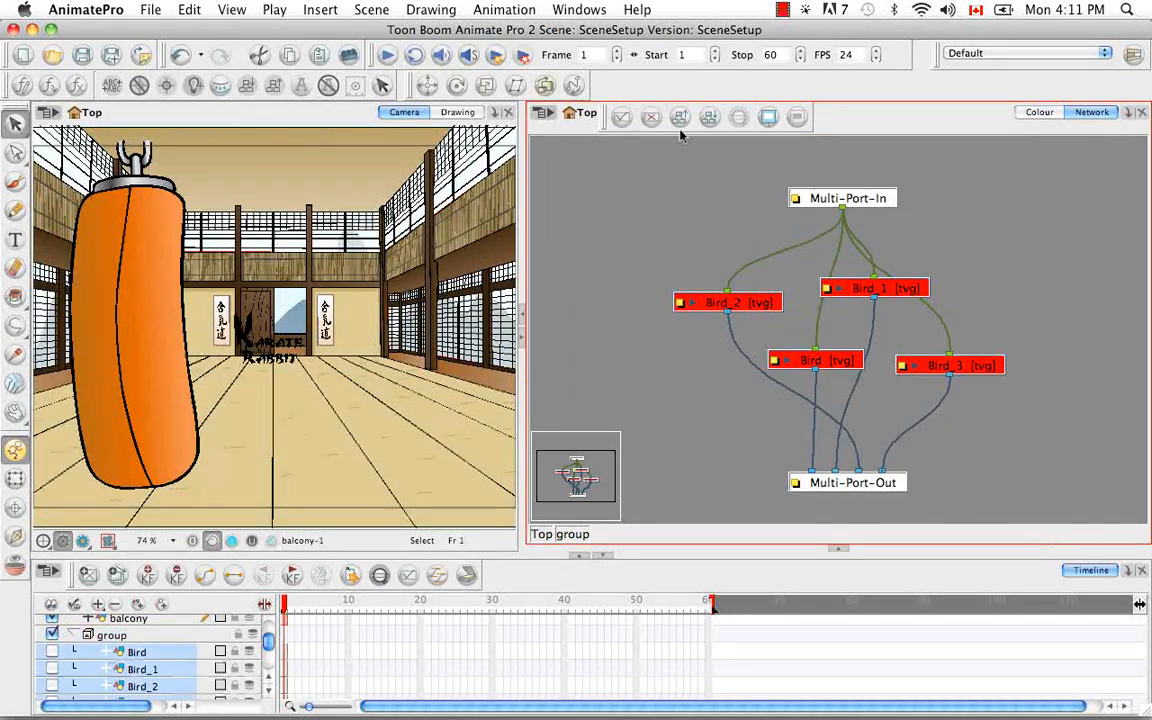
left_click(685, 117)
left_click(541, 397)
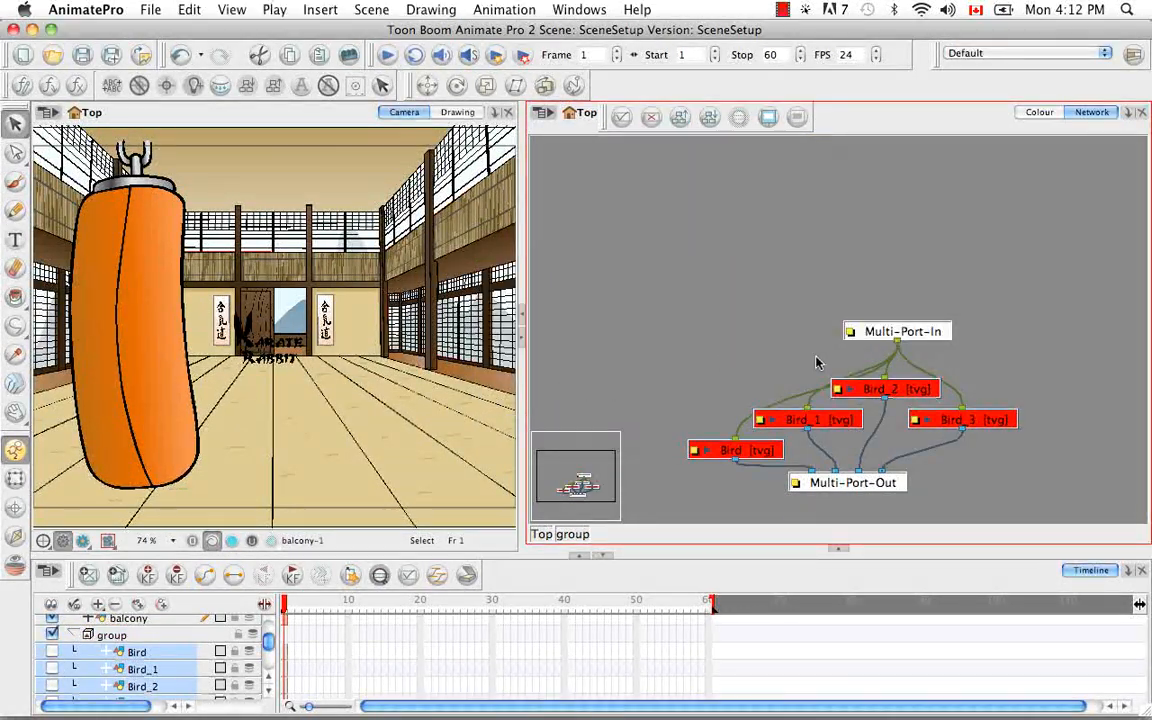
left_click(797, 355)
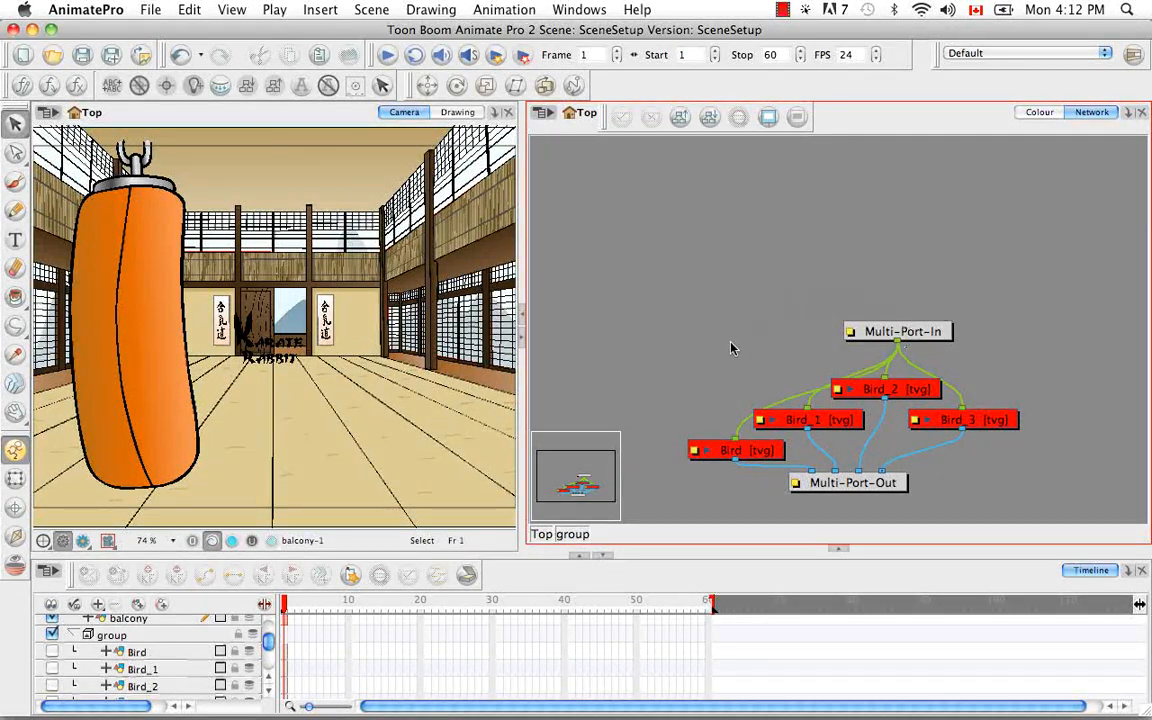
Return to the top level, re-enter the group to examine its multi-port modules, and go back to the top level
left_click(544, 535)
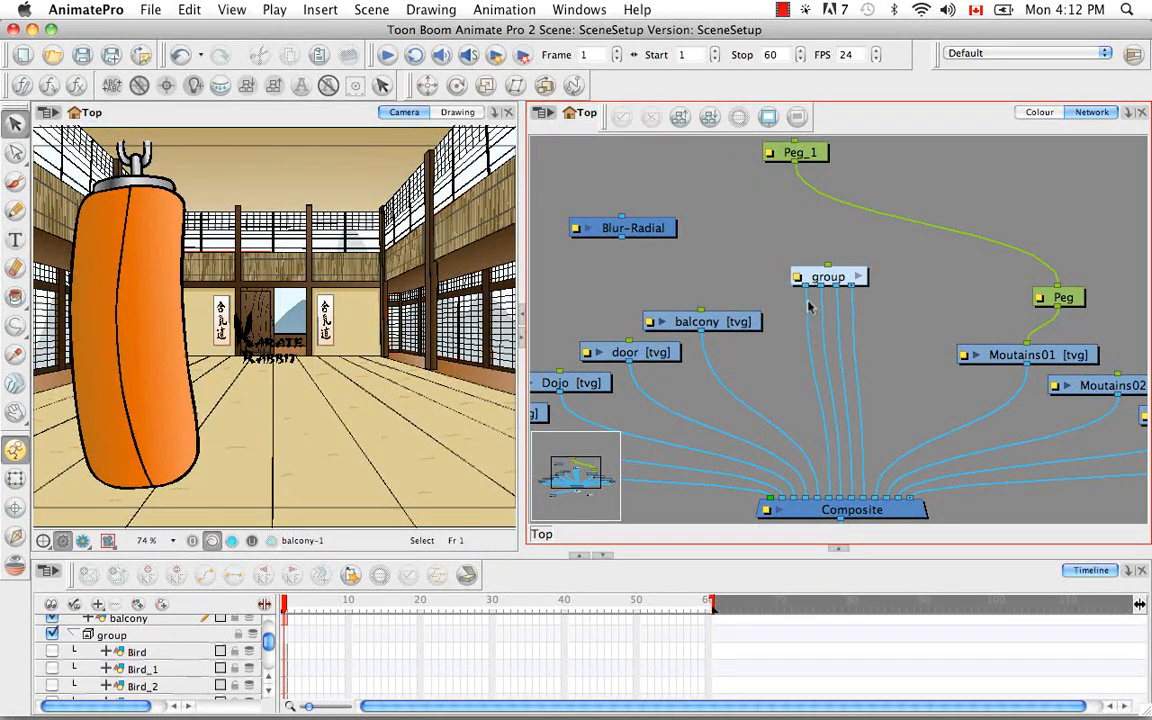
left_click(857, 278)
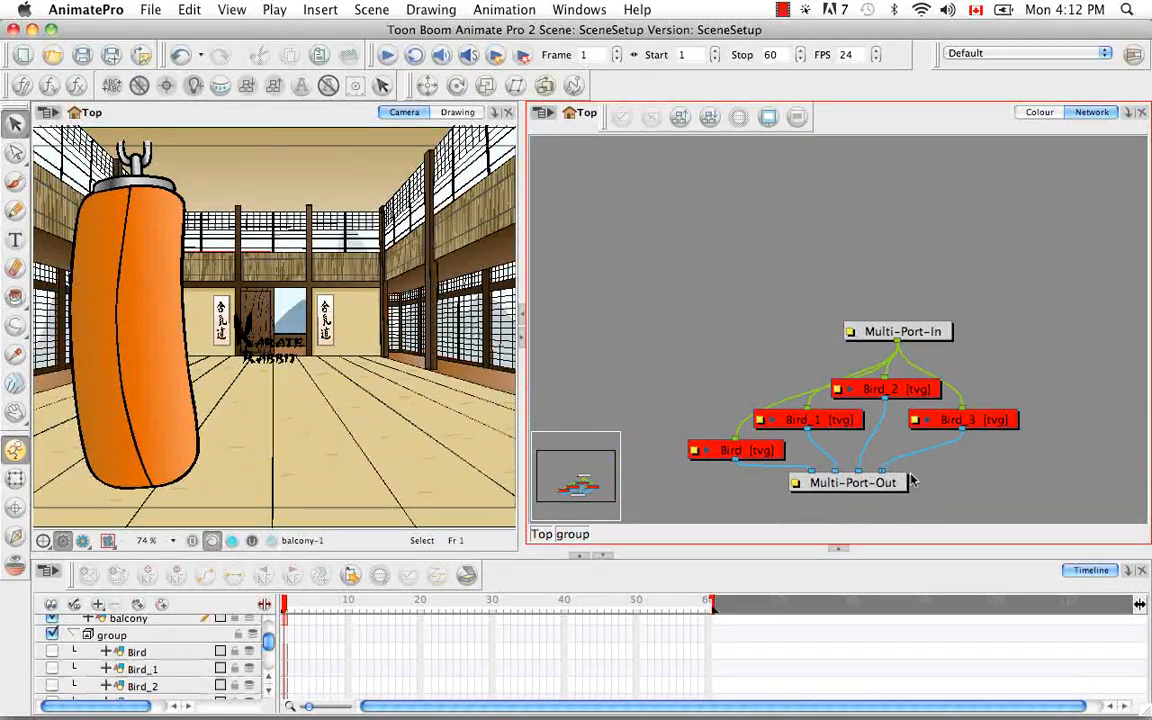
left_click(541, 534)
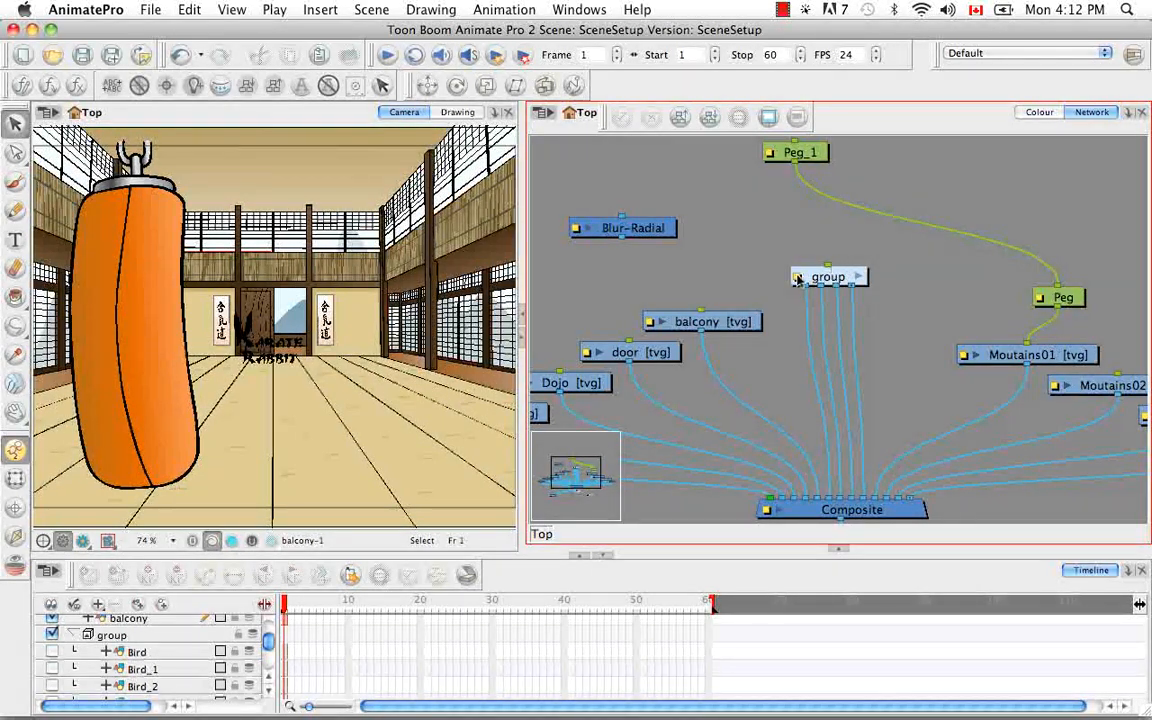
Rename the bird modules' group as Birds in its layer properties and close the properties
double_click(829, 278)
left_click_drag(372, 262, 316, 275)
key("BackSpace")
type("Birds")
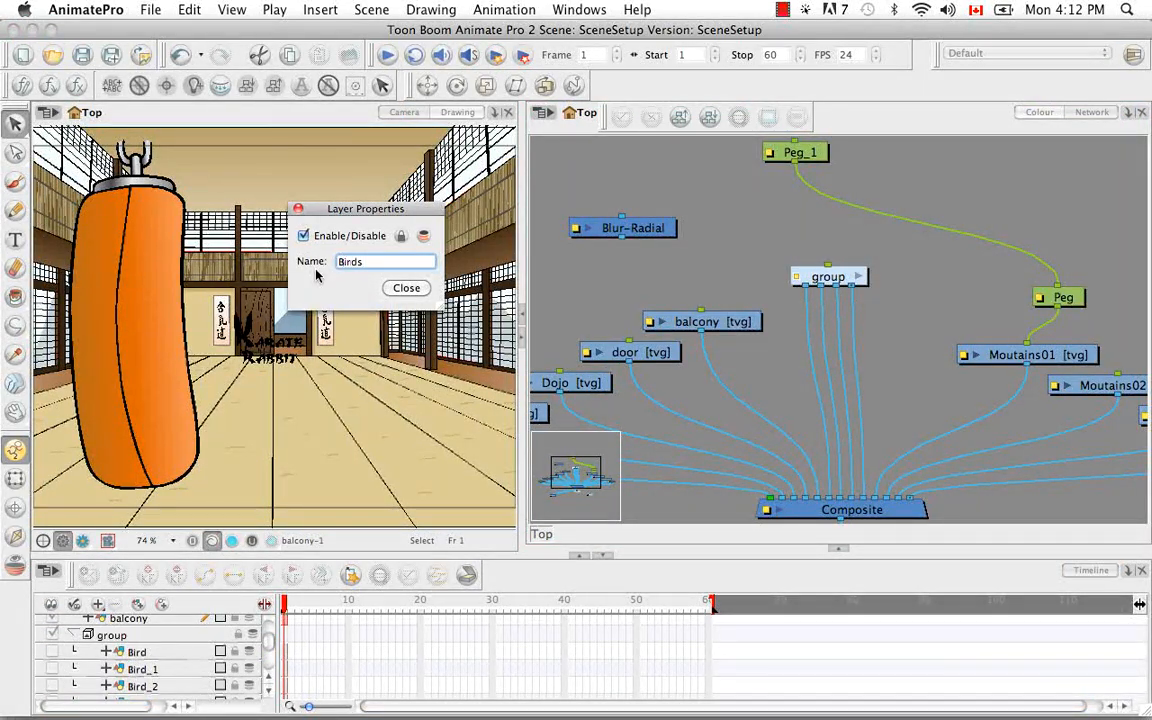
key("Return")
left_click(406, 288)
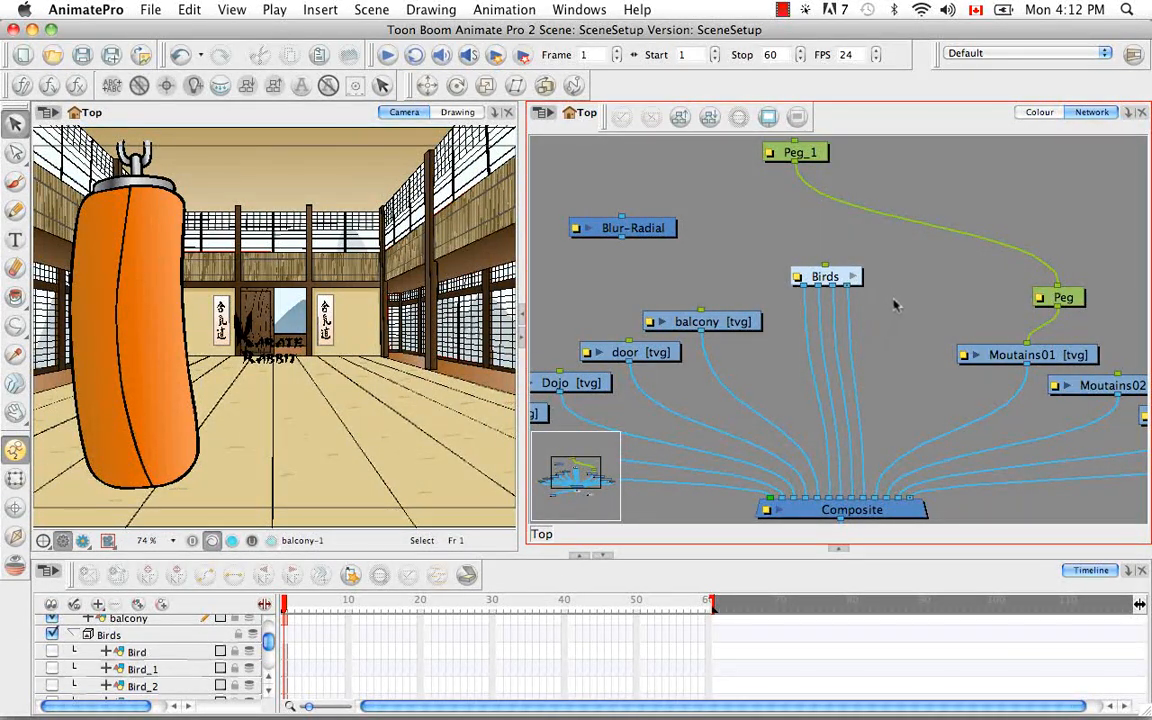
Select the Birds group in the network and ungroup its layers
left_click(843, 279)
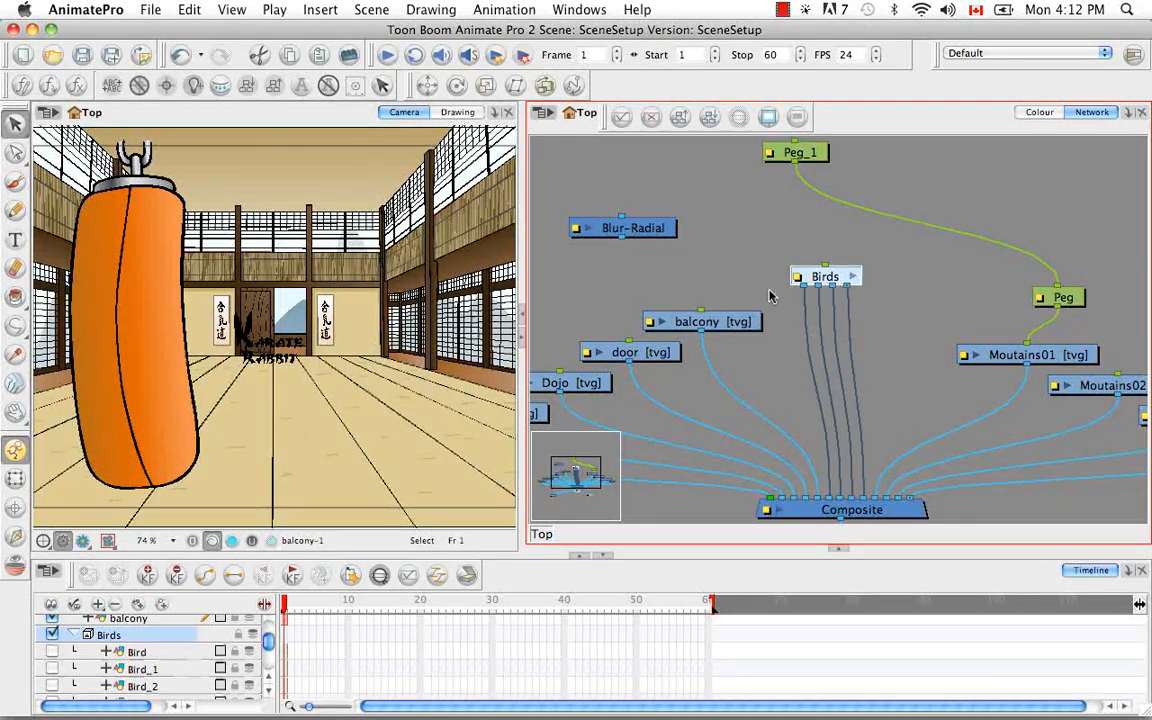
left_click(189, 9)
mouse_move(335, 438)
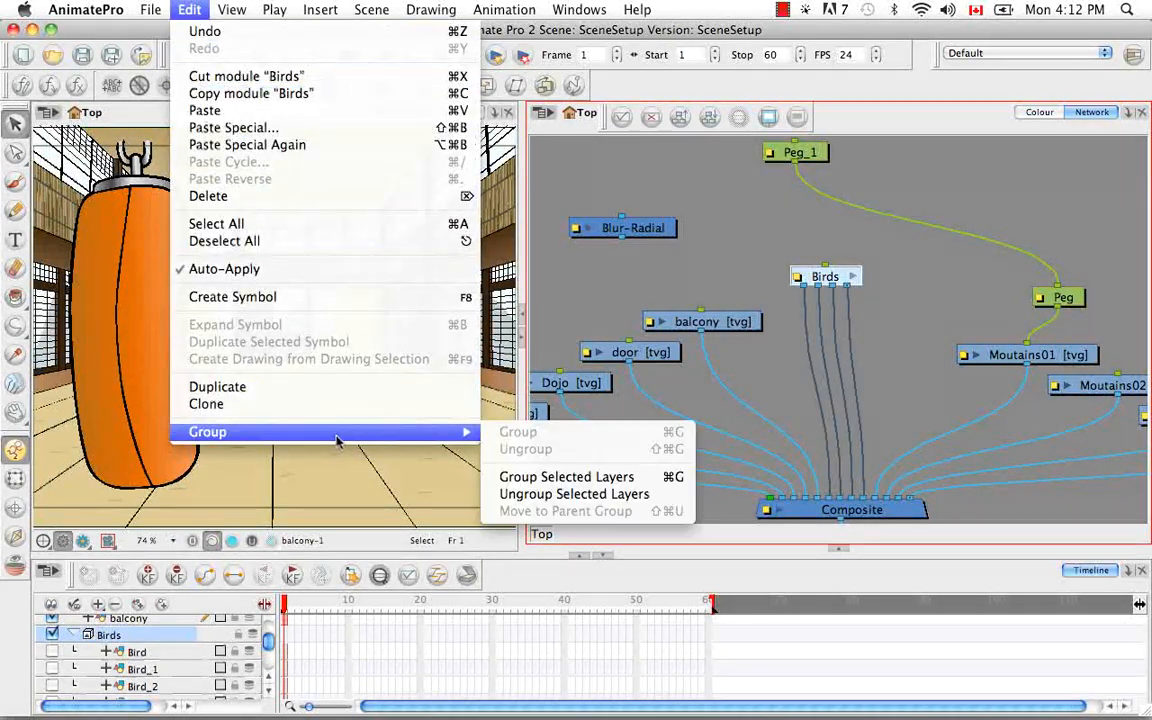
left_click(560, 494)
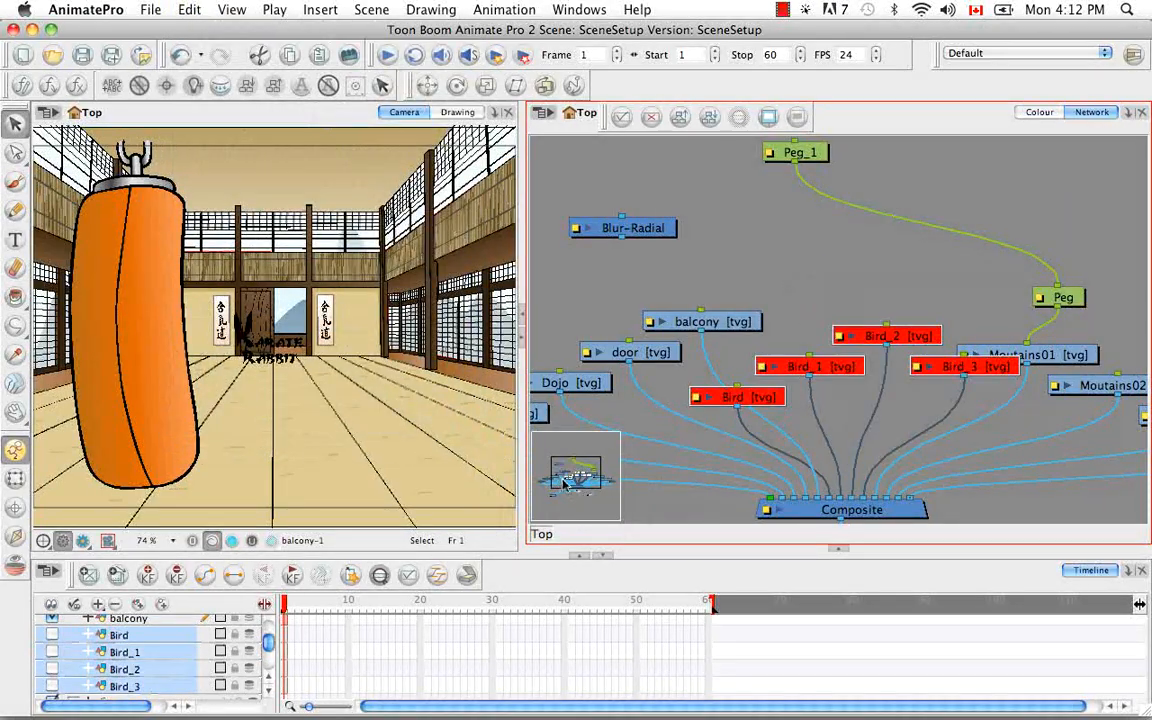
Move the Bird, Bird_1, Bird_2 and Bird_3 modules up, clear of the balcony and Moutains01 modules
left_click(832, 296)
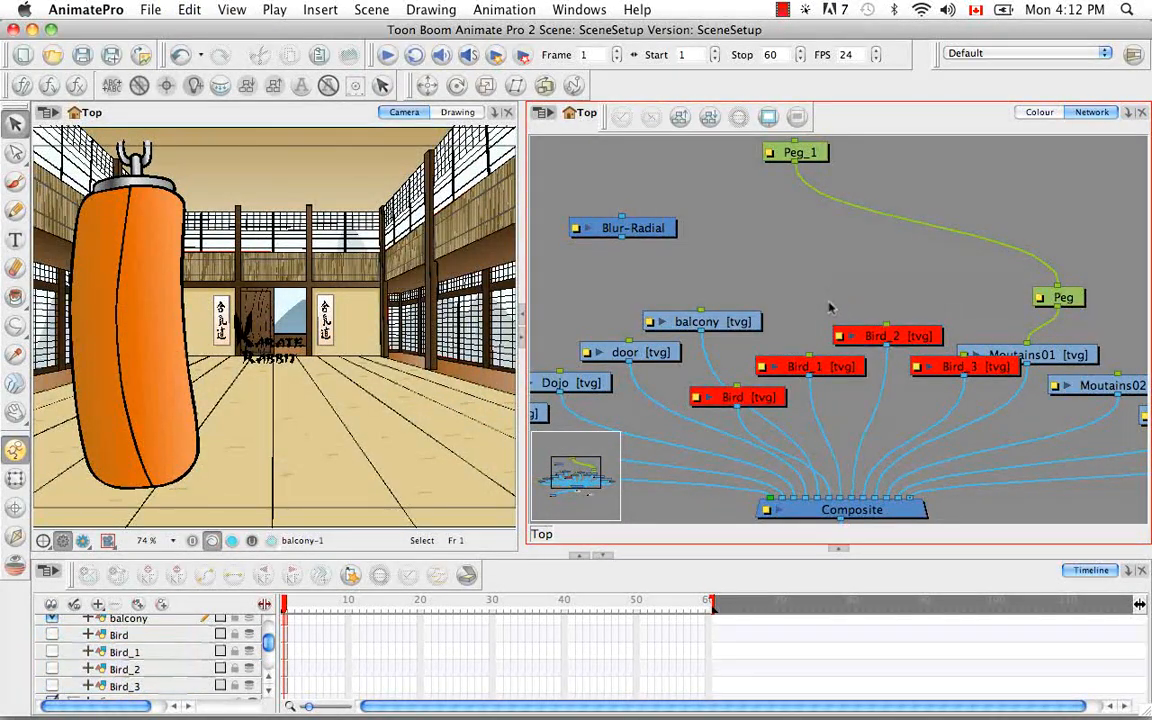
left_click_drag(800, 366, 776, 261)
left_click_drag(904, 336, 869, 225)
left_click_drag(950, 366, 907, 267)
left_click_drag(759, 398, 866, 308)
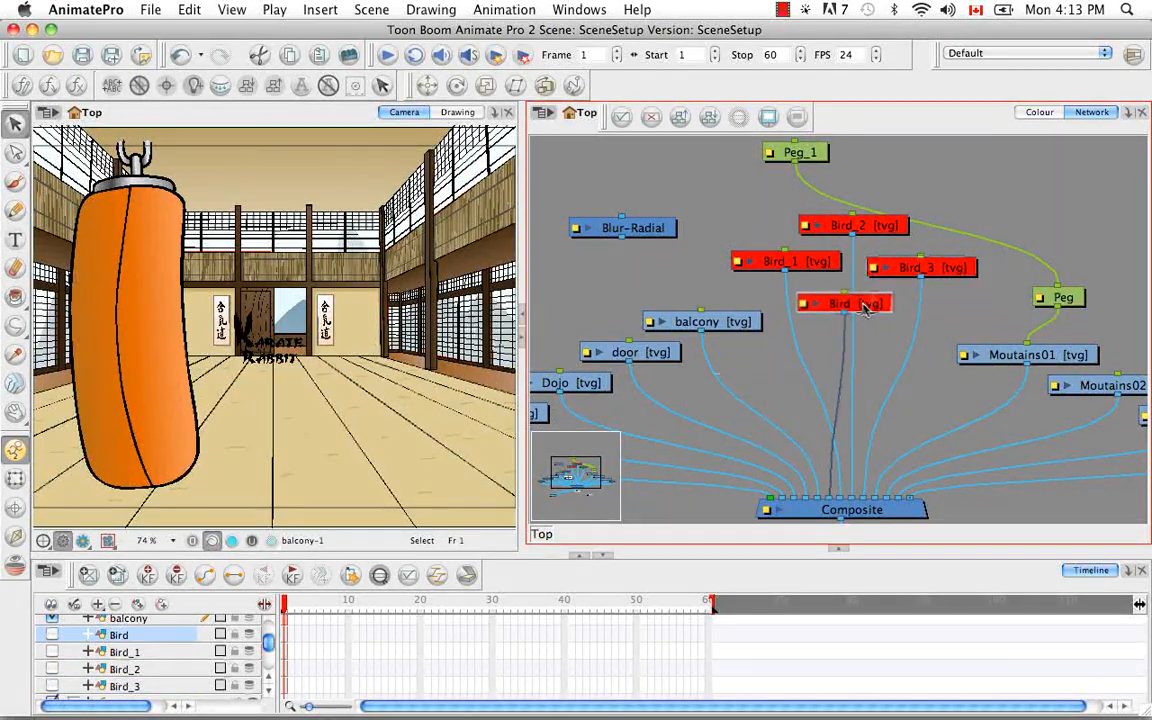
Select the four bird modules and group them together with a composite
left_click_drag(743, 295, 935, 222)
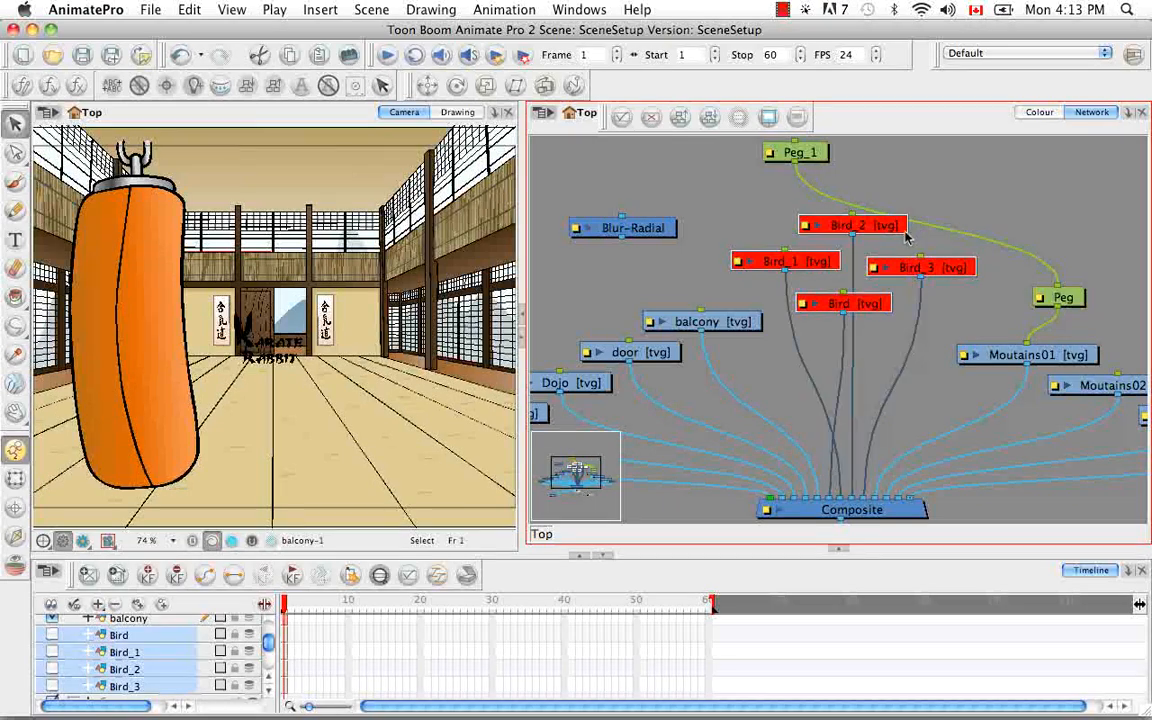
right_click(803, 265)
mouse_move(922, 590)
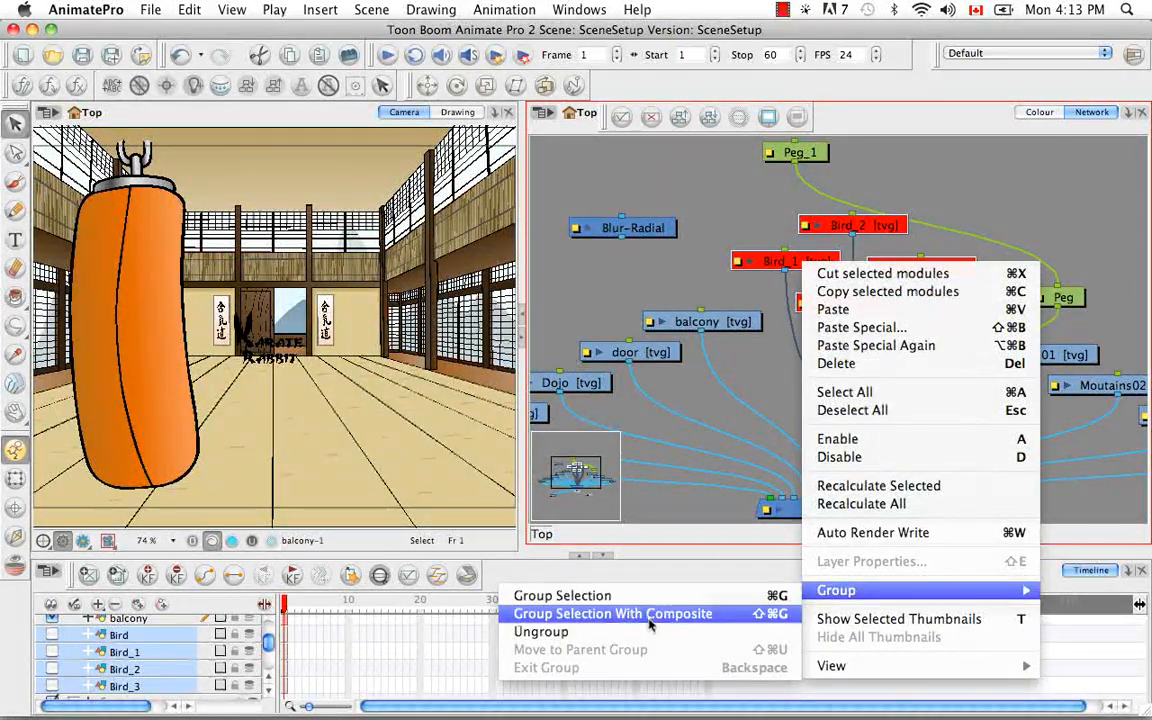
left_click(743, 617)
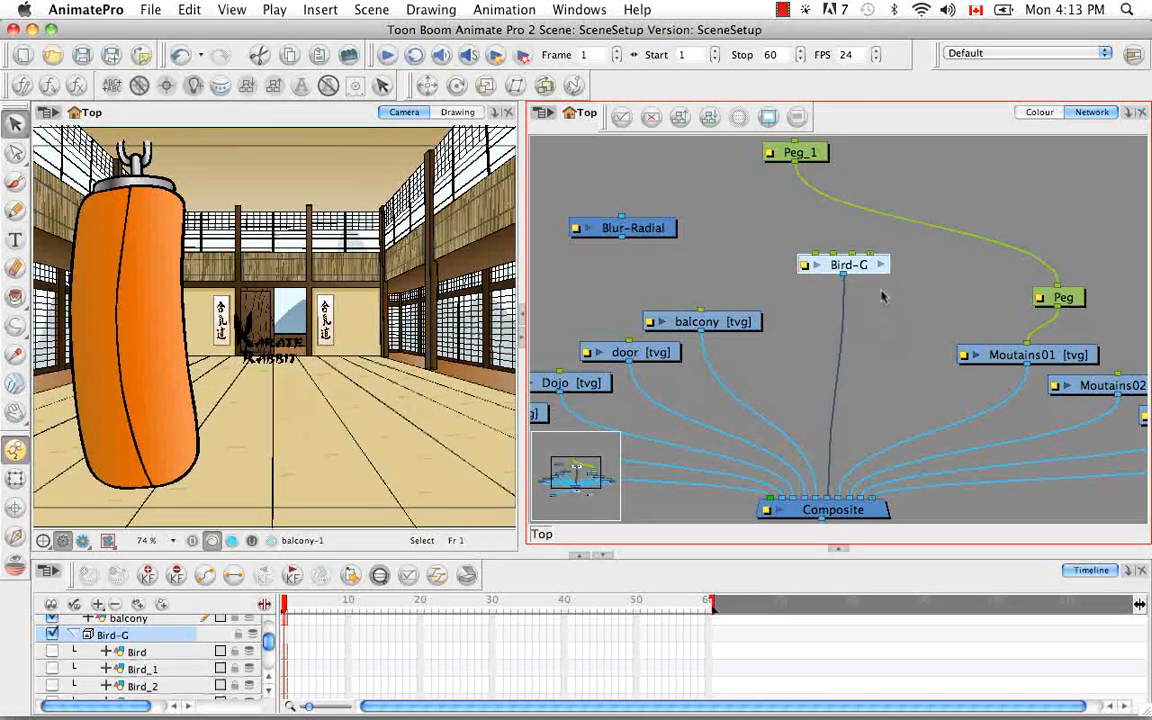
Enter the Bird-G group and order all of its modules upward from the Multi-Port-Out module
left_click(881, 265)
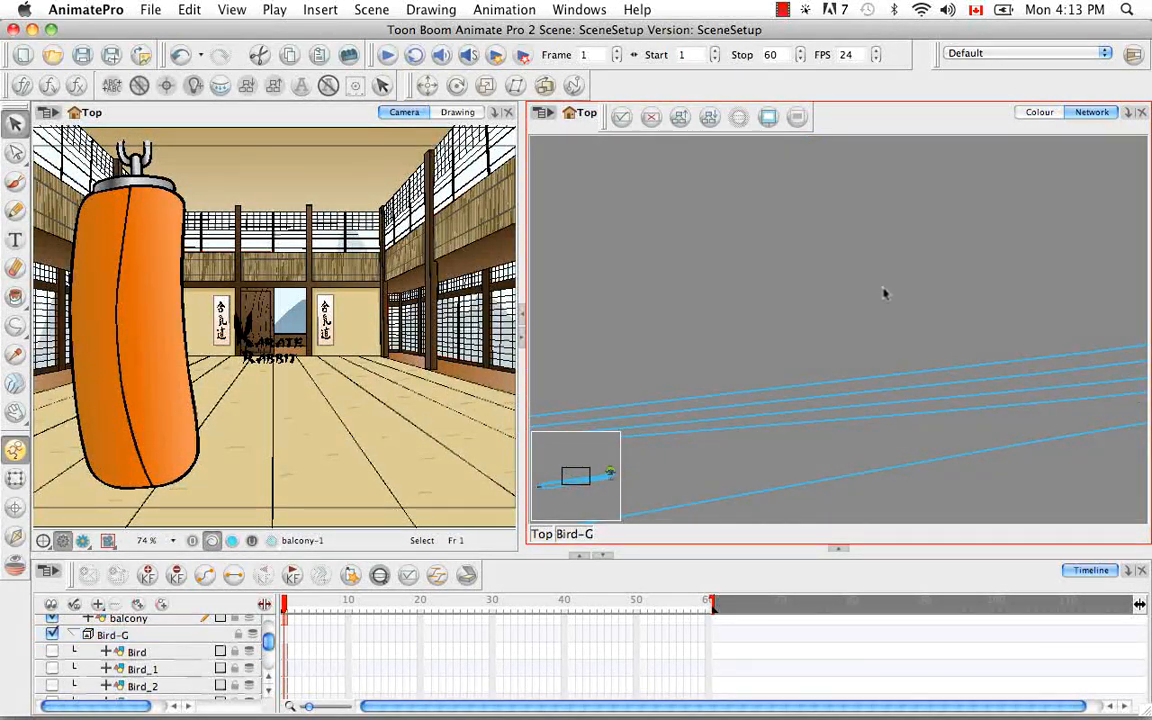
left_click_drag(576, 477, 607, 478)
key("space")
left_click_drag(825, 364, 835, 393)
key("super+minus")
key("super+minus")
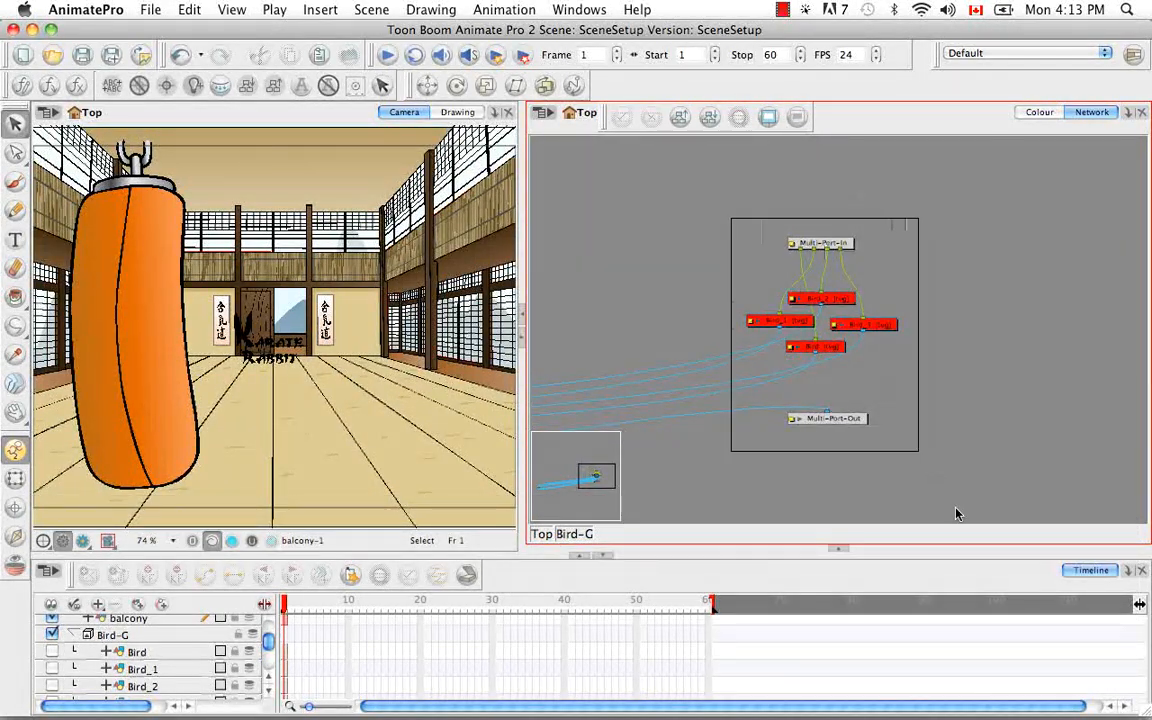
left_click_drag(935, 479, 937, 481)
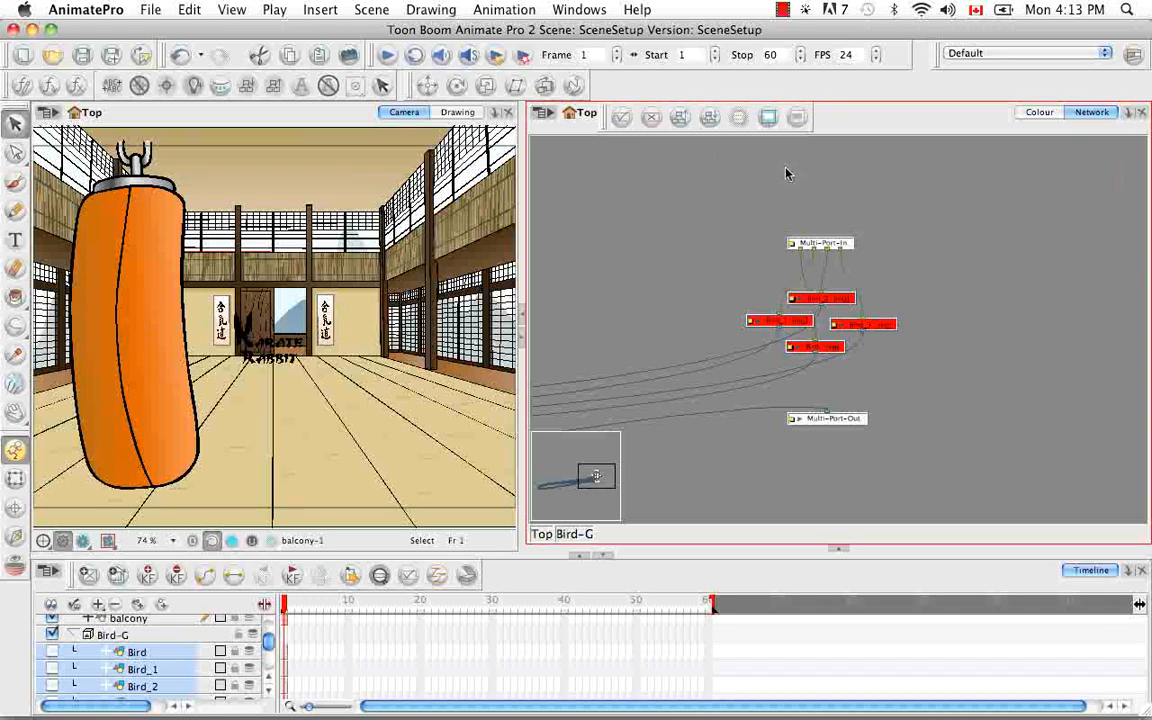
left_click(711, 119)
left_click(532, 397)
left_click(910, 408)
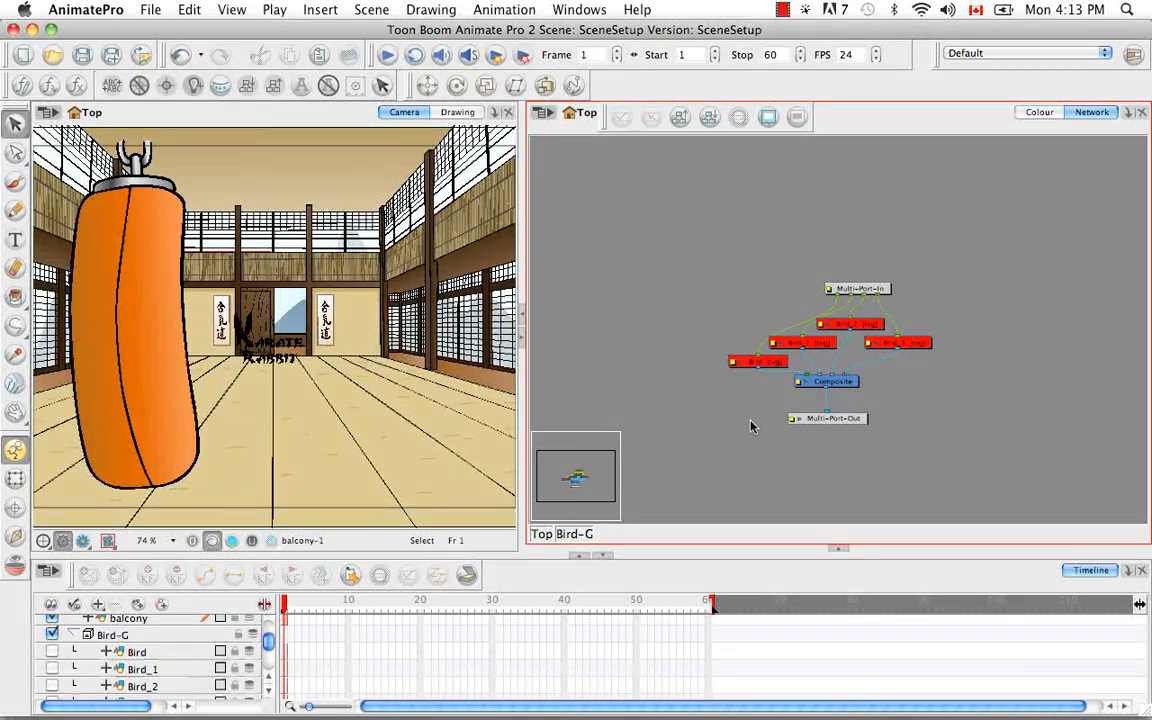
key("2")
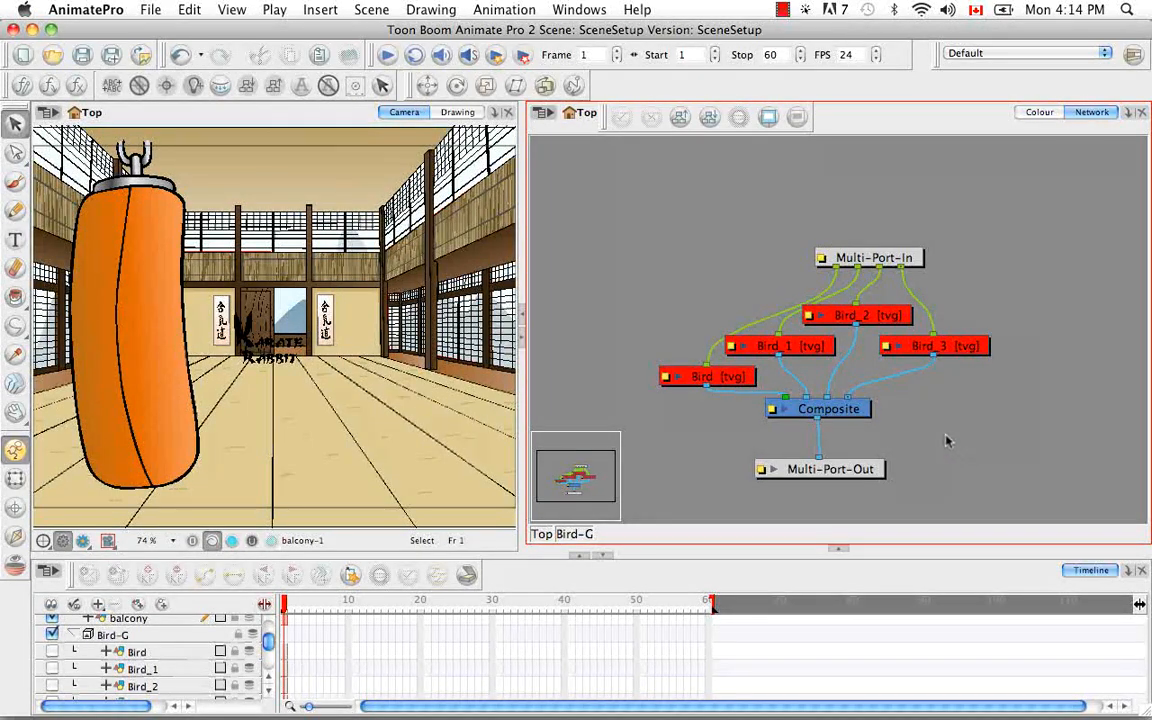
Return to the top level and examine how the Bird-G group connects to the main Composite
left_click(541, 534)
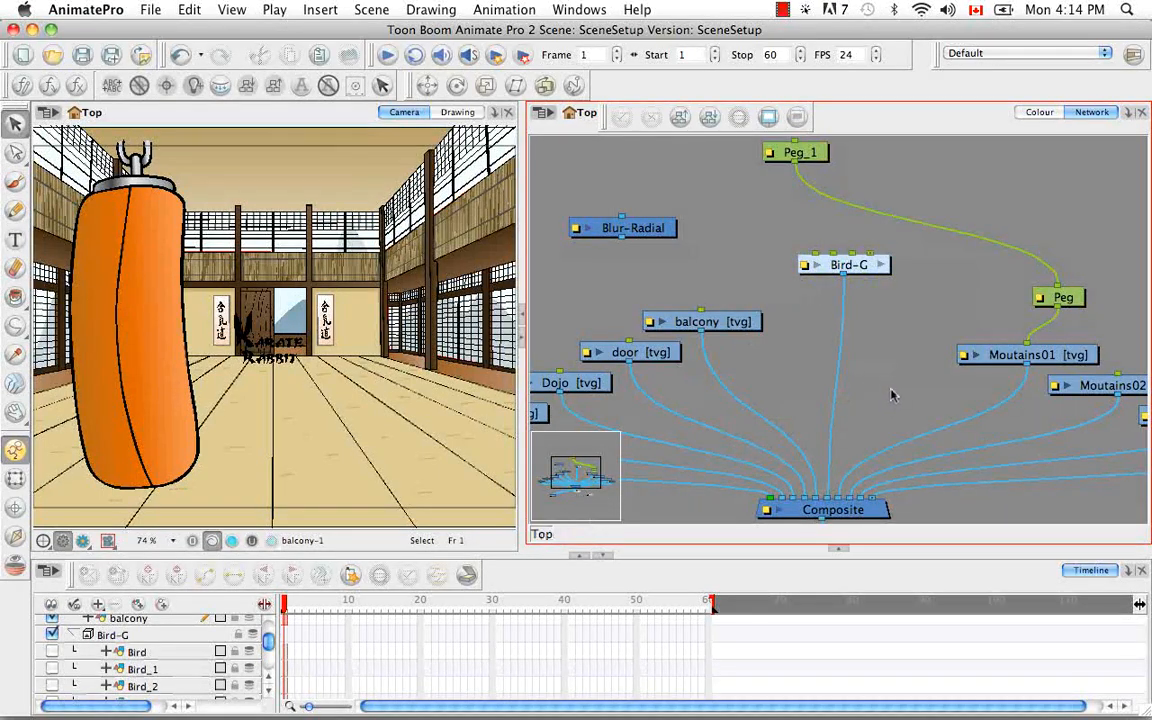
key("super+minus")
key("super+minus")
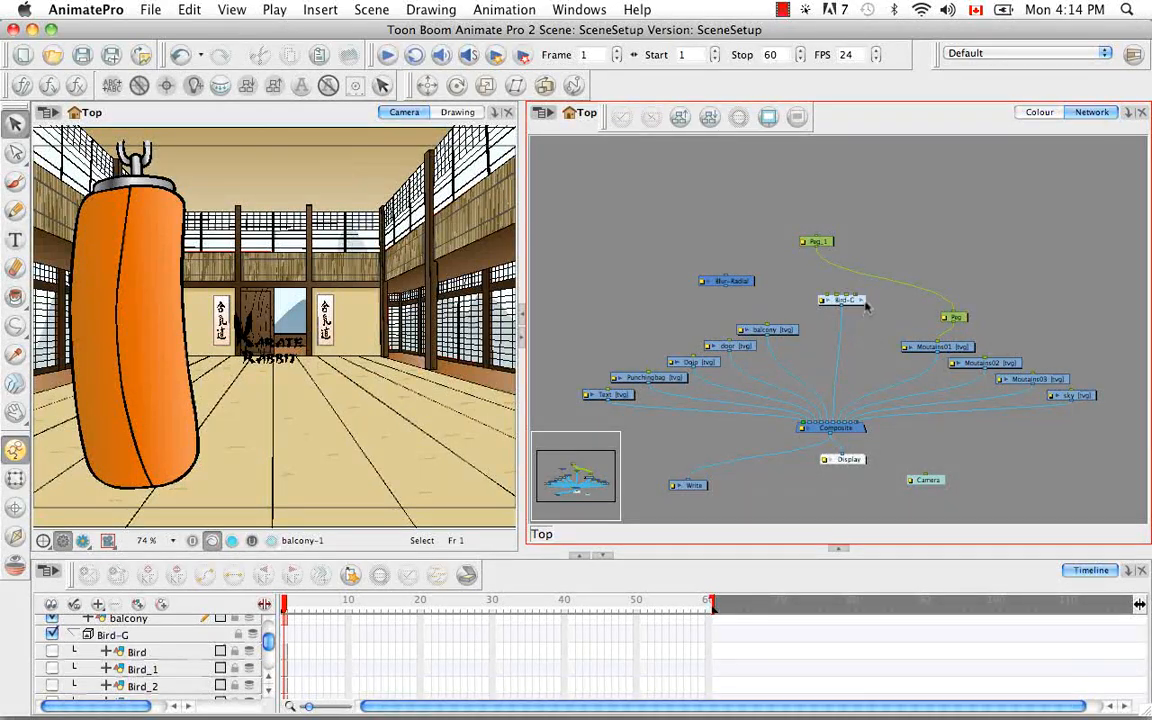
Enter the Bird-G group again and add an unconnected element module beside the bird modules
left_click(857, 299)
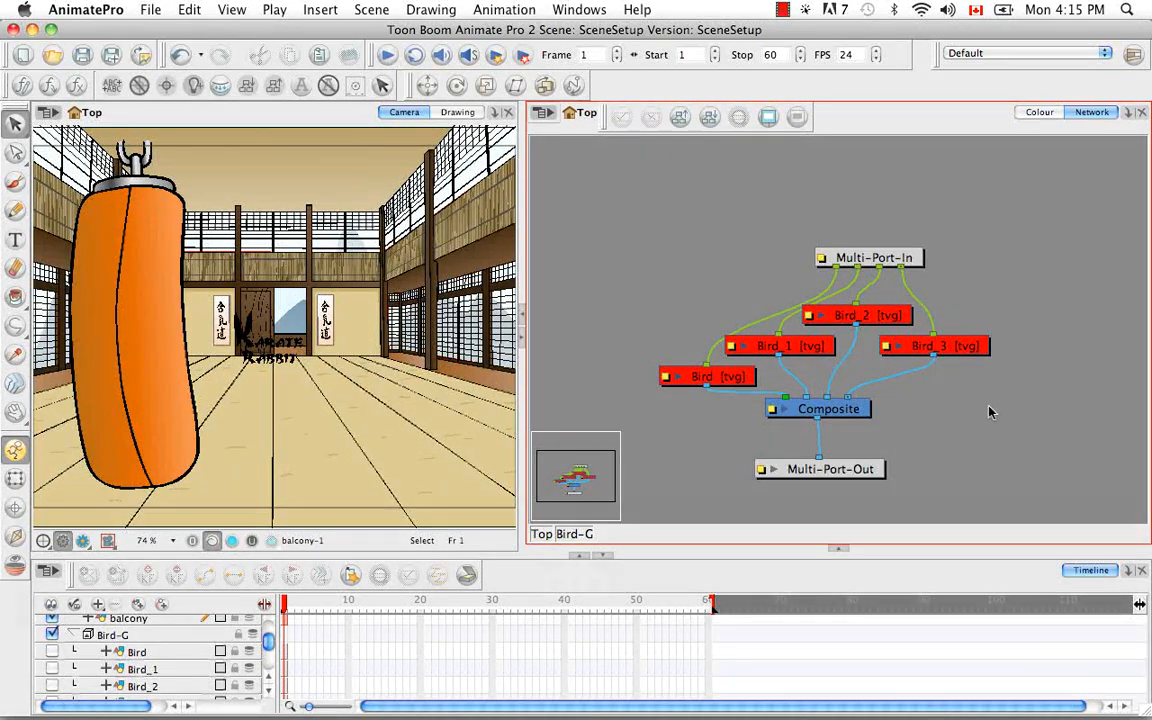
key("super+r")
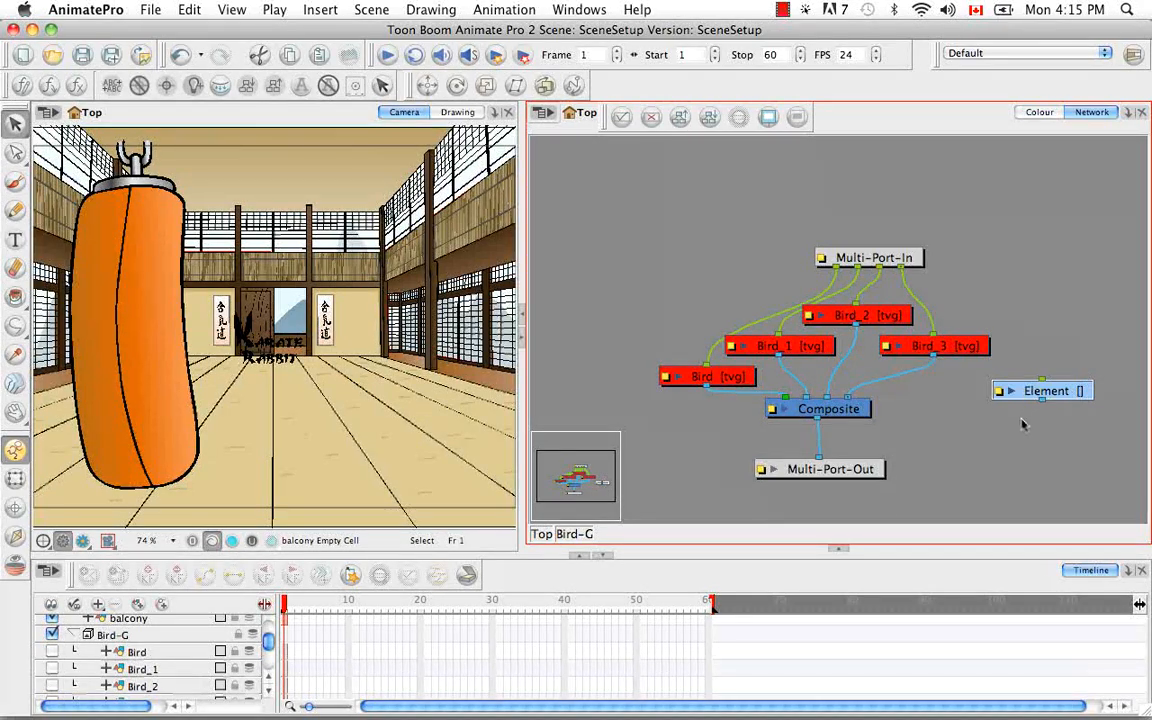
left_click(1022, 424)
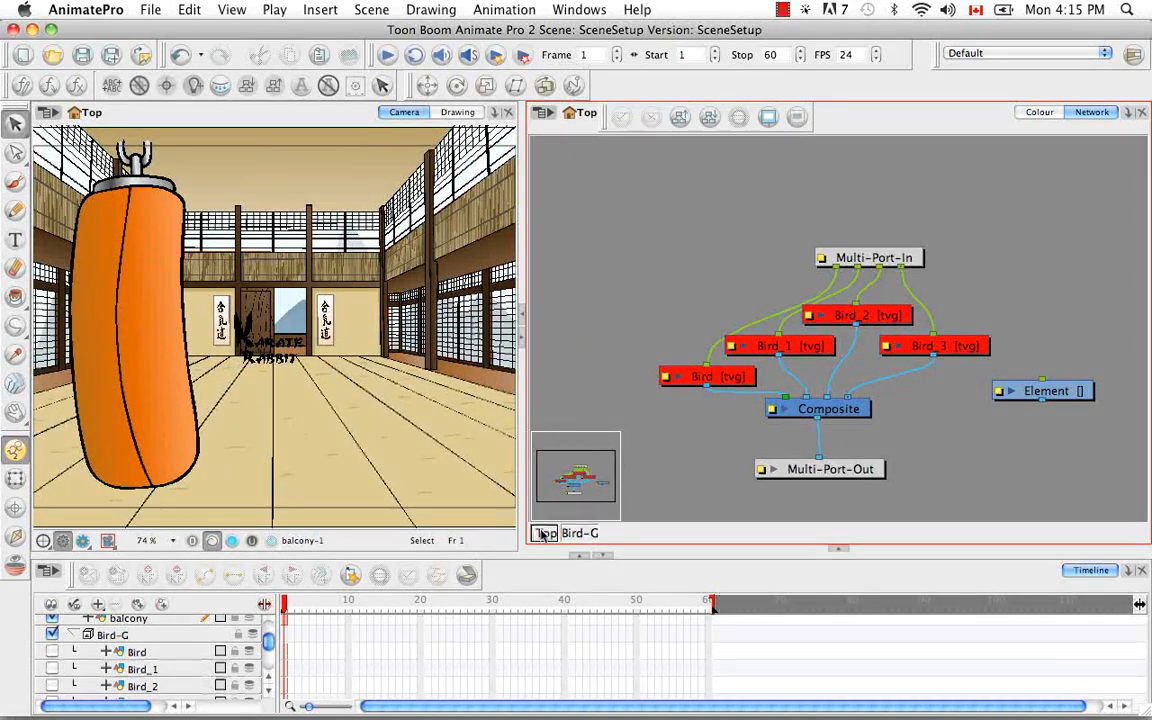
Move the Element module out of Bird-G to its parent group and return to the top level
left_click(1030, 393)
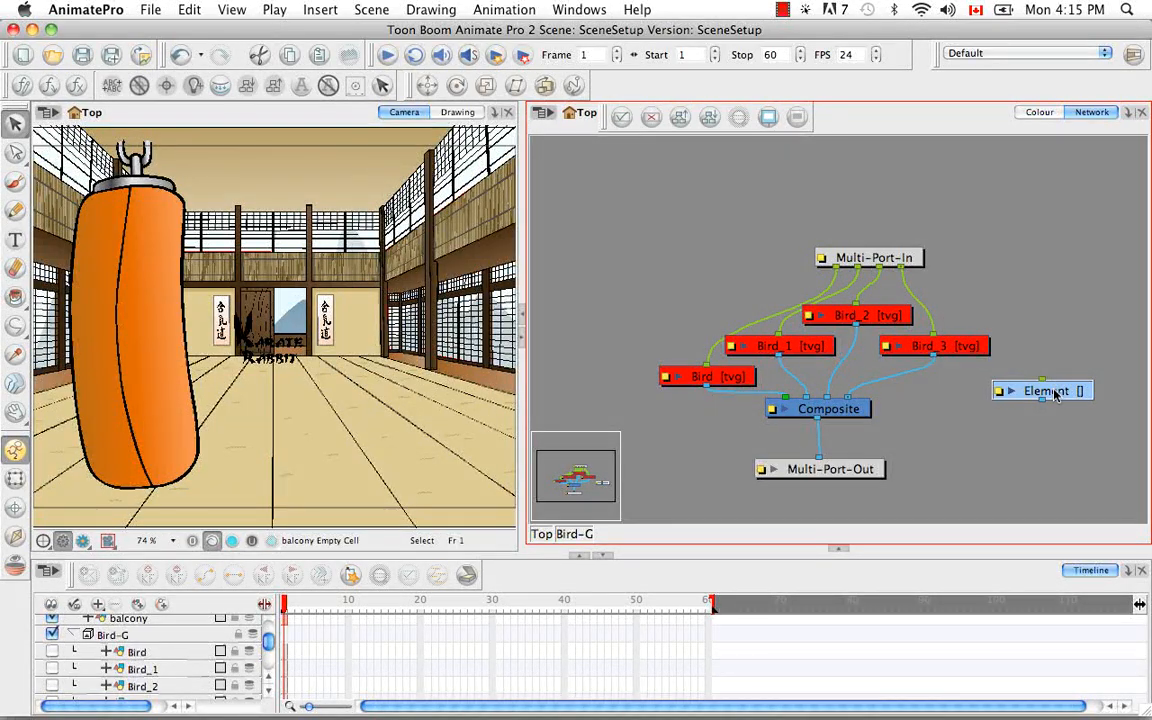
right_click(1055, 395)
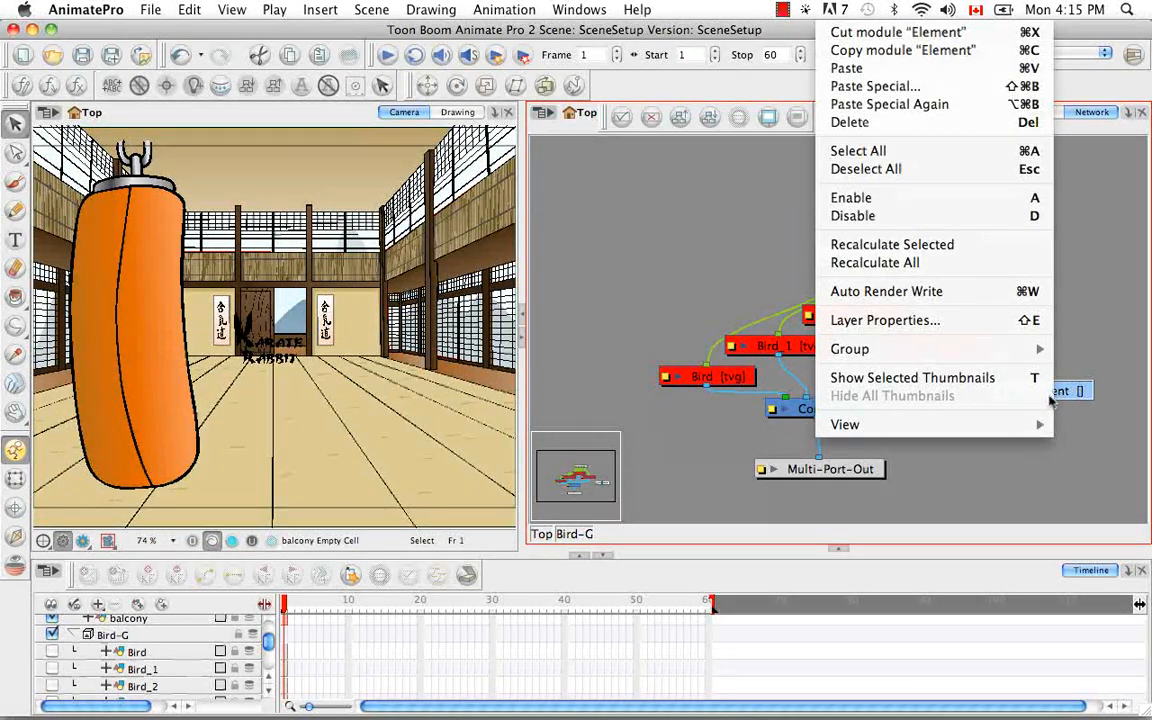
mouse_move(1030, 353)
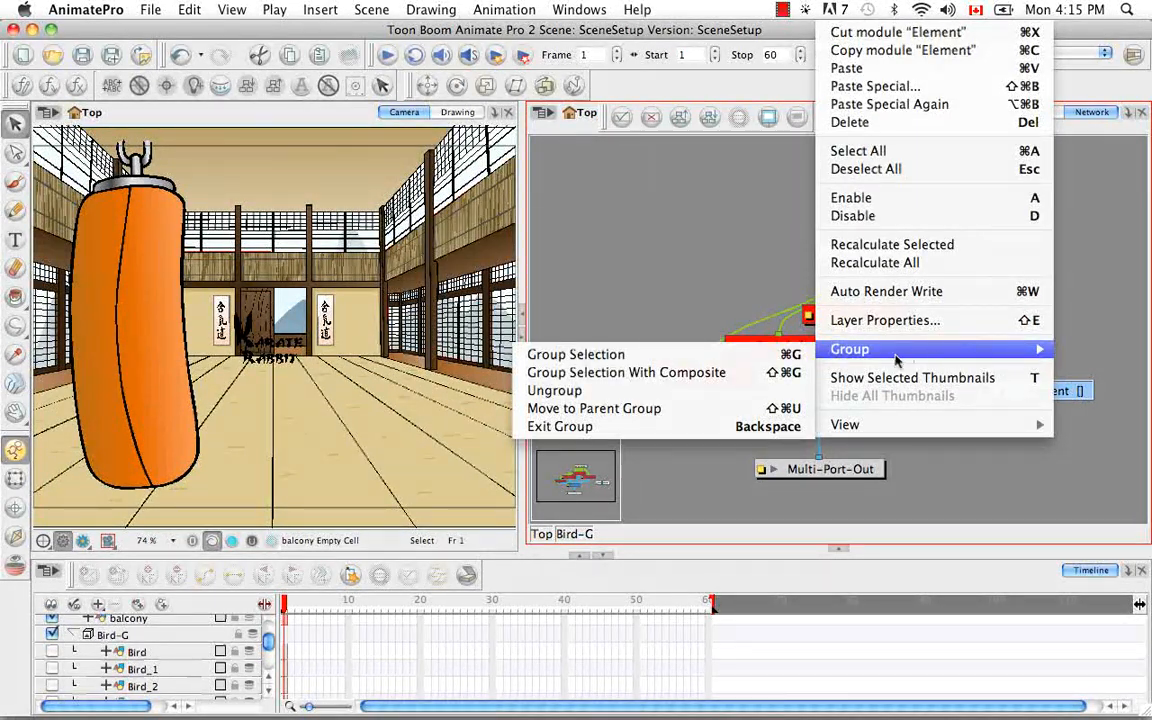
left_click(688, 410)
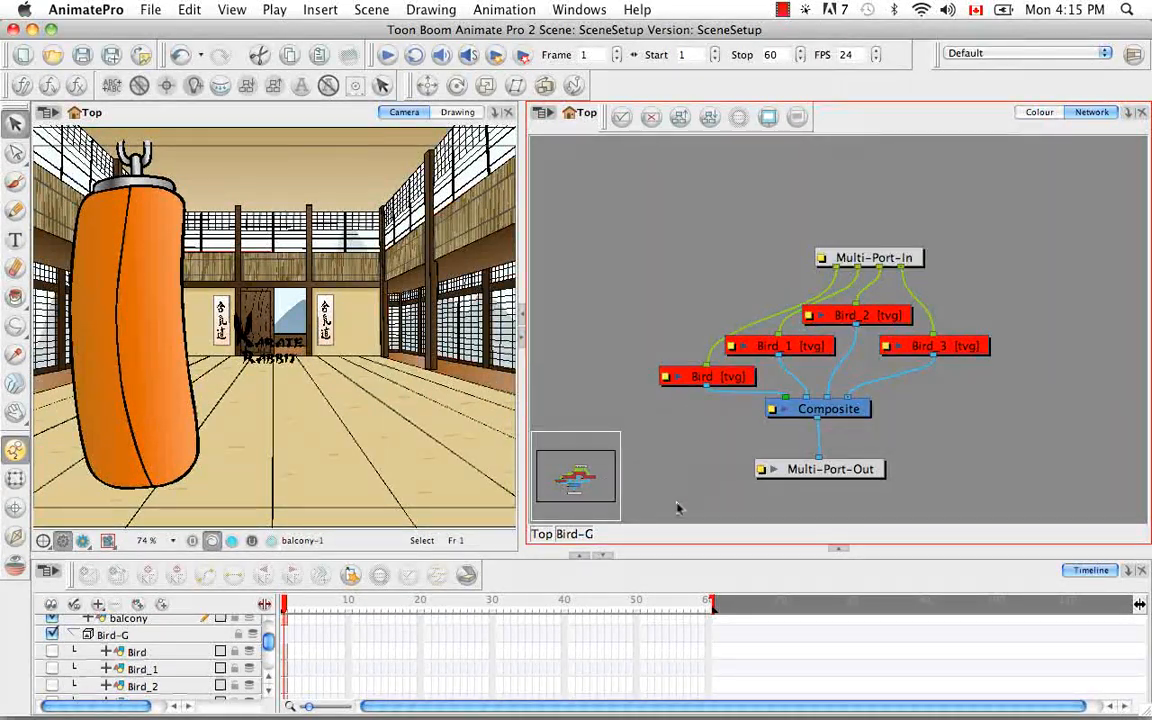
left_click(541, 534)
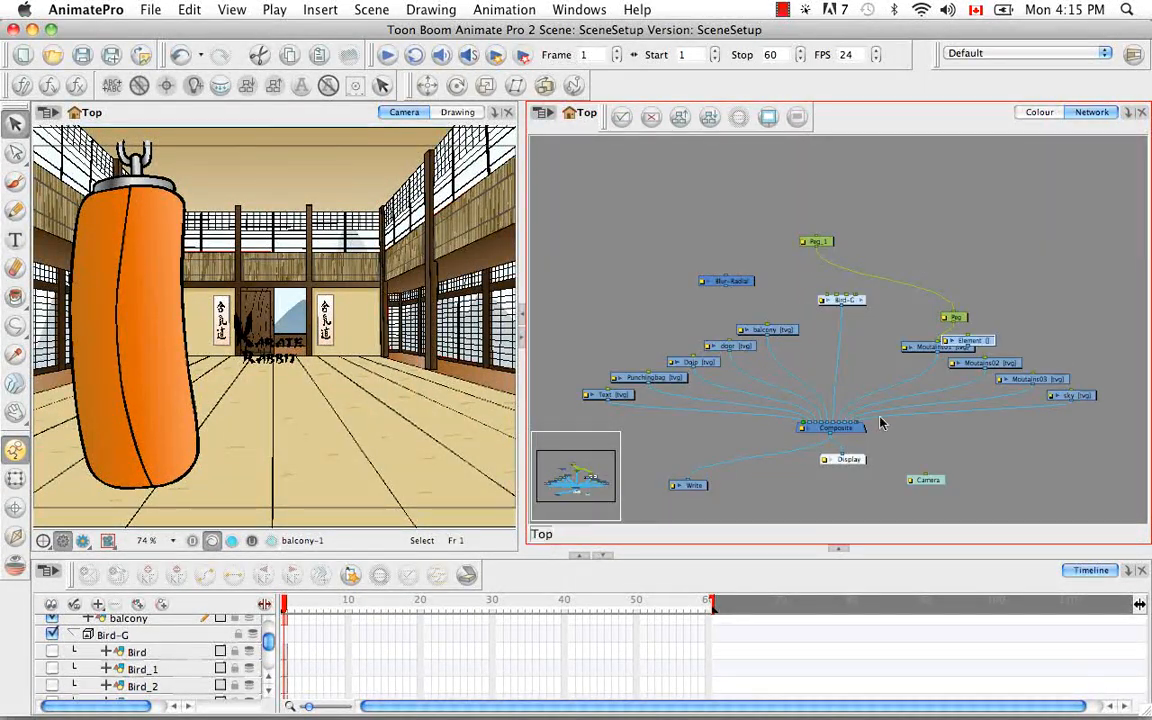
Move the Element module clear of the mountain modules, check the module grouping commands, and delete the Element module
left_click_drag(968, 340, 1025, 283)
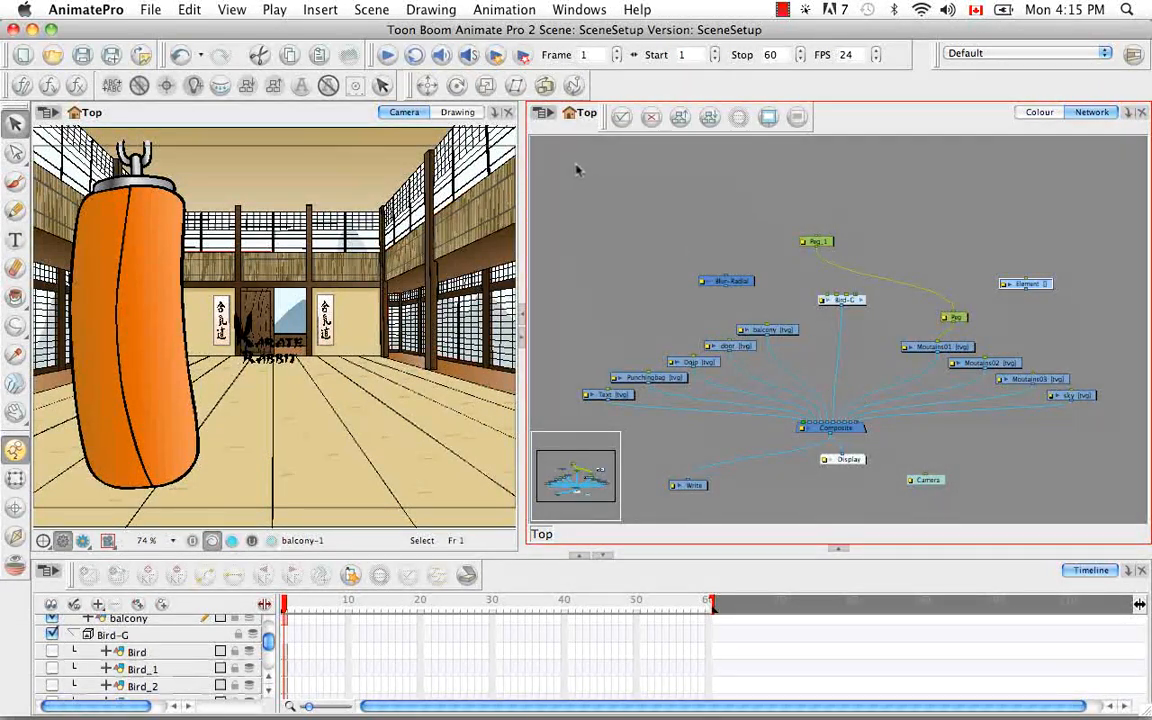
left_click(553, 116)
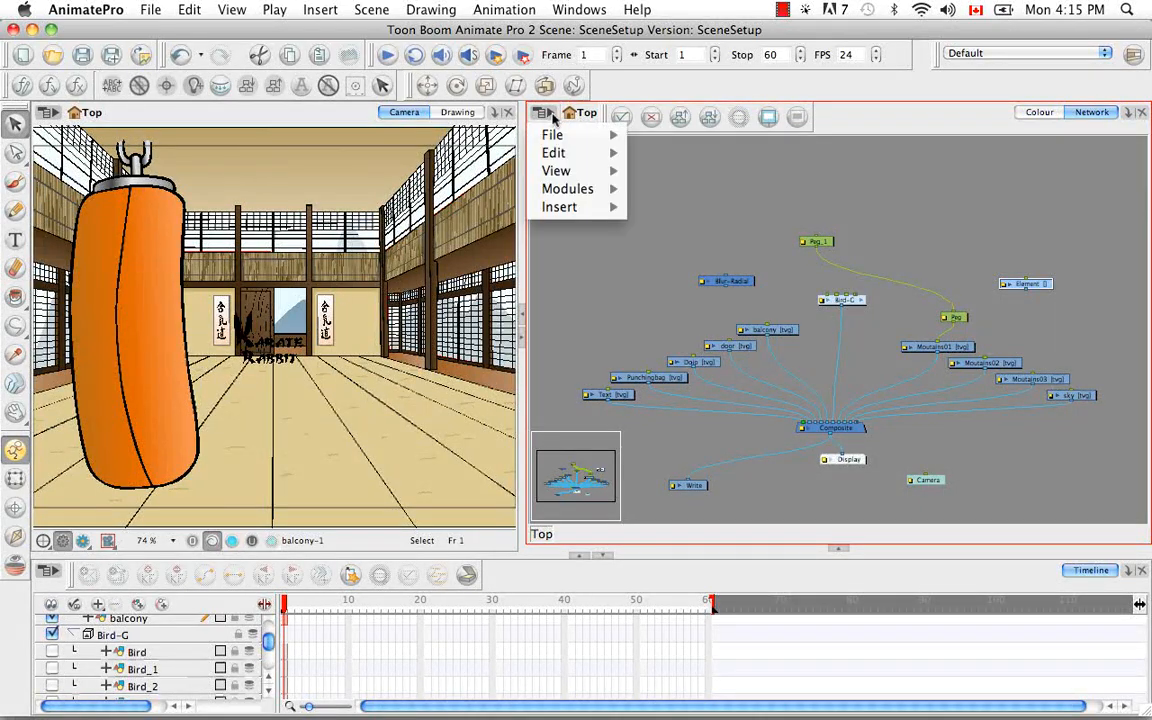
mouse_move(583, 197)
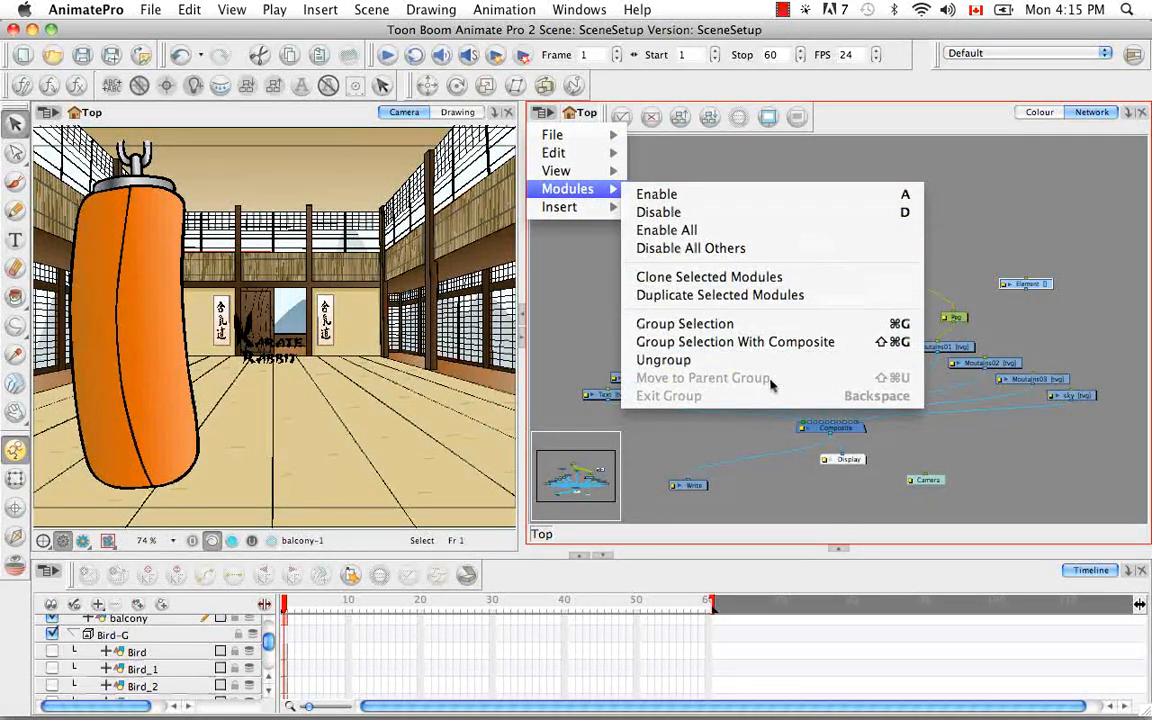
left_click(1068, 266)
left_click_drag(985, 234, 1064, 301)
key("BackSpace")
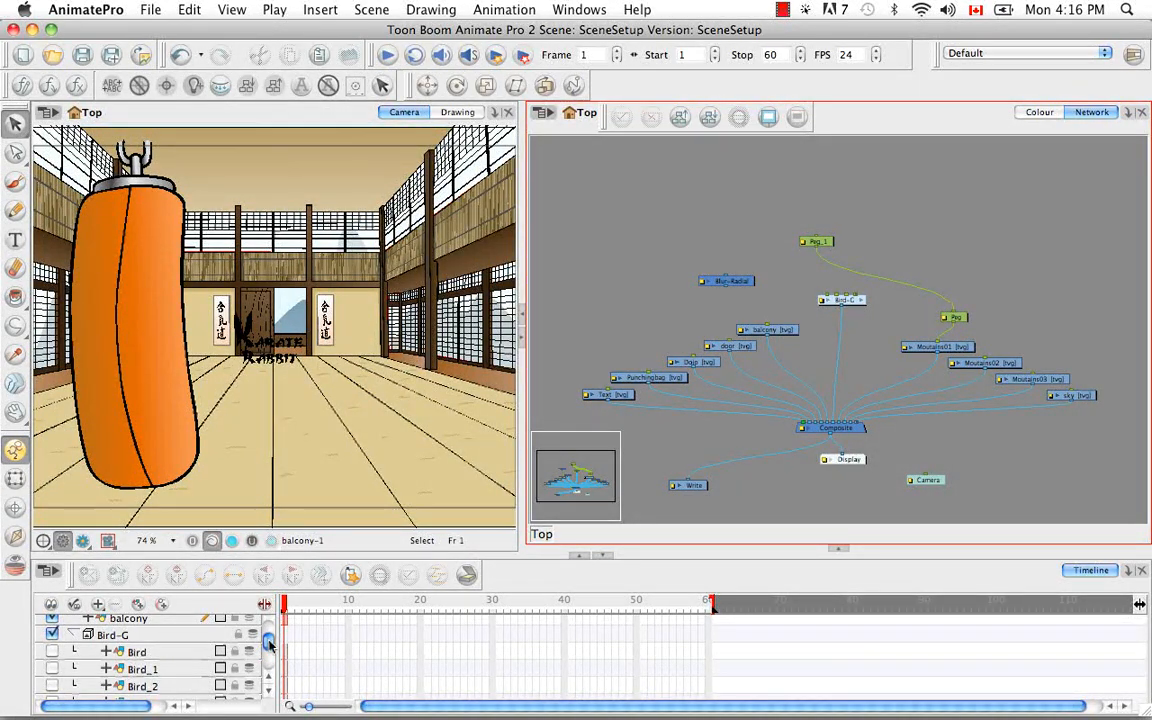
Add a drawing layer at the top of the timeline and bring its Drawing module close to the main Composite in the network
left_click_drag(269, 645, 269, 626)
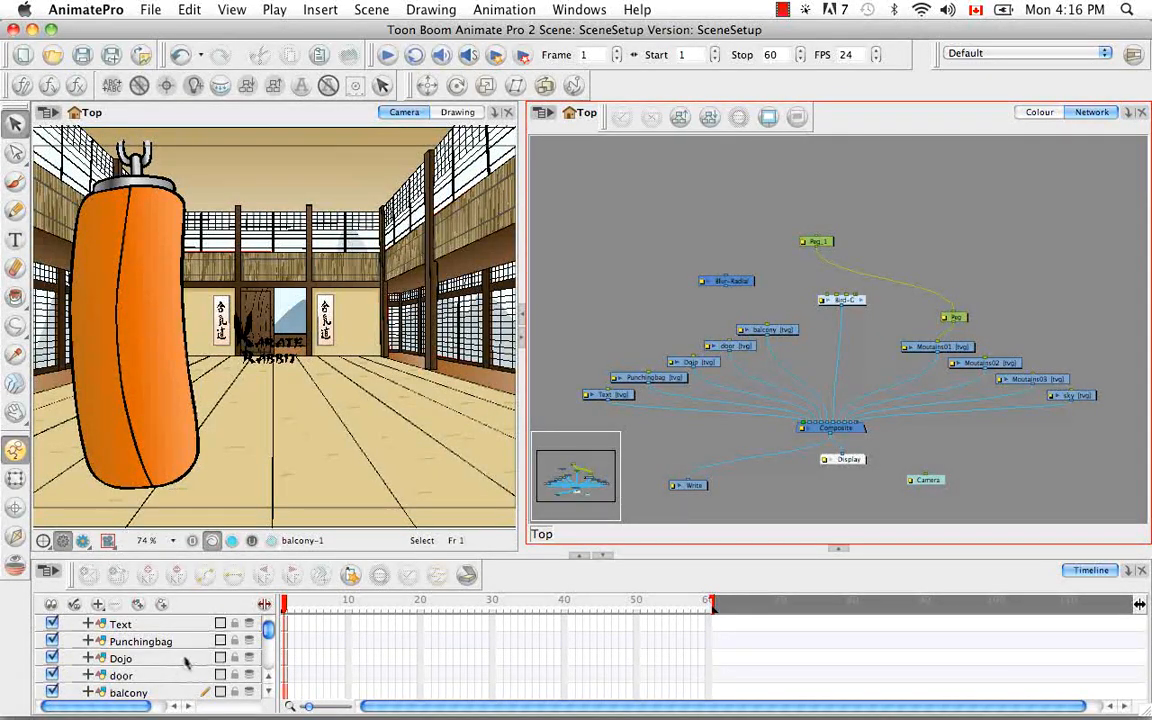
left_click(138, 604)
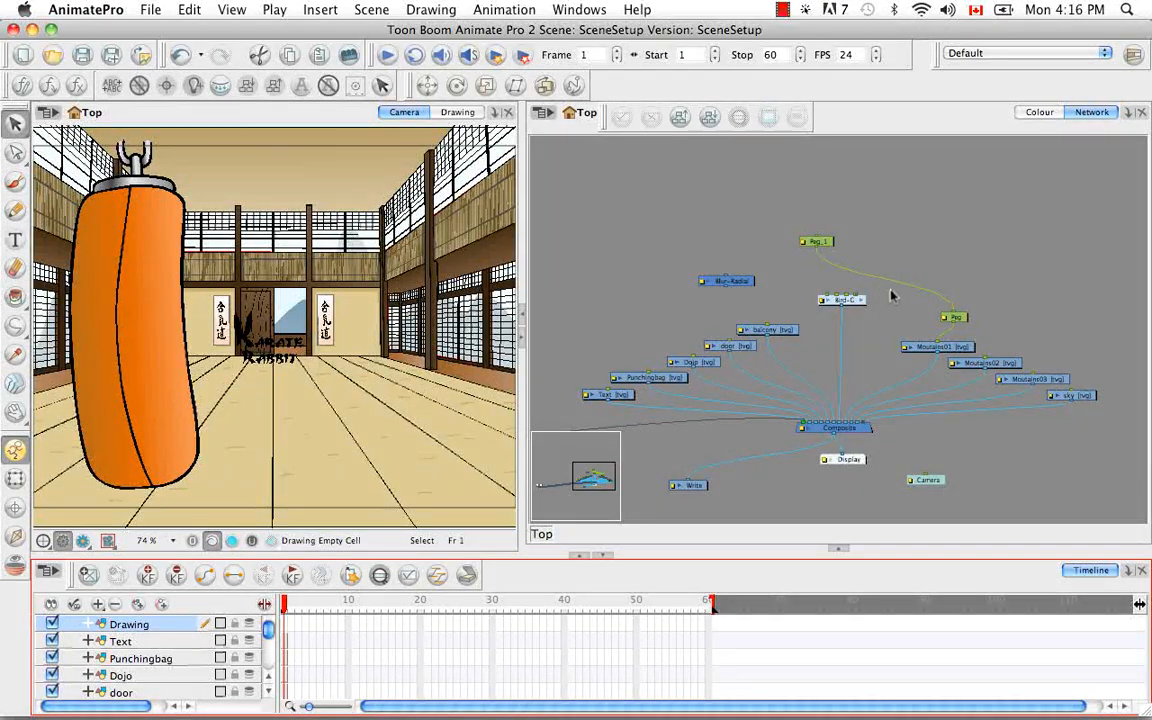
key("space")
left_click_drag(746, 429, 951, 341)
mouse_move(800, 372)
left_mouse_down()
mouse_move(1030, 367)
mouse_move(935, 373)
left_mouse_up()
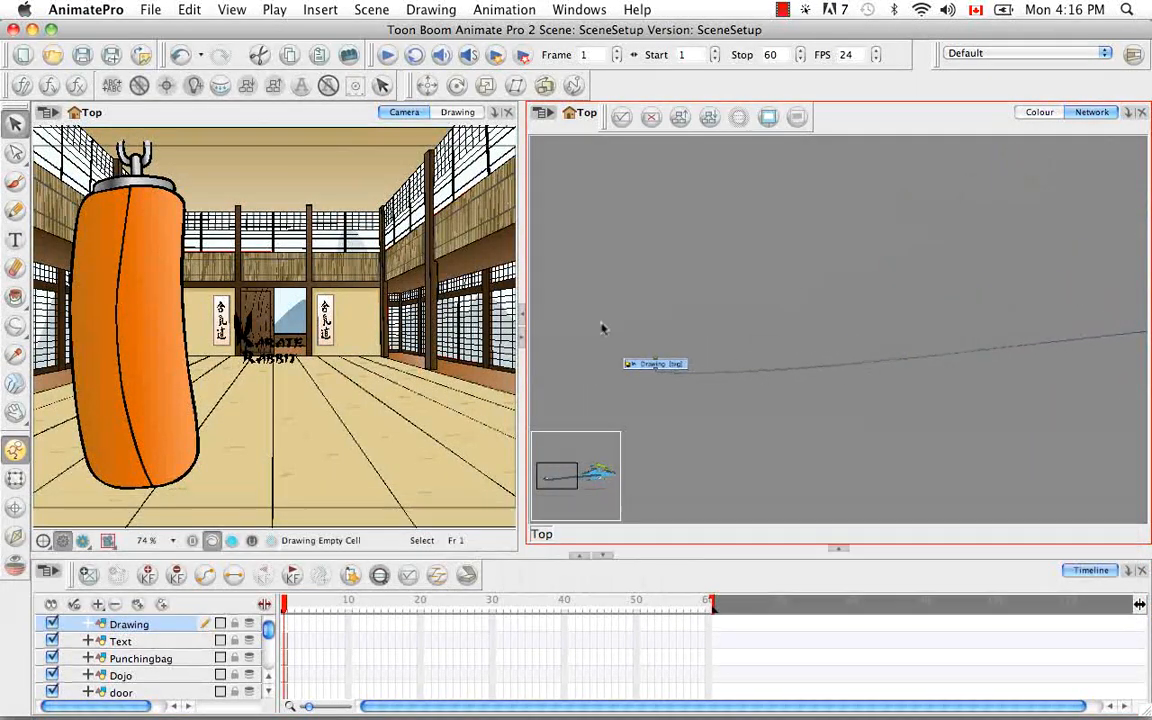
mouse_move(676, 367)
left_mouse_down()
mouse_move(954, 334)
mouse_move(1064, 334)
left_mouse_up()
key("space")
left_click_drag(978, 392, 580, 403)
mouse_move(666, 351)
left_mouse_down()
mouse_move(884, 355)
mouse_move(892, 345)
mouse_move(894, 376)
mouse_move(740, 428)
left_mouse_up()
Delete the Drawing module along with its drawing files and element folder
key("space")
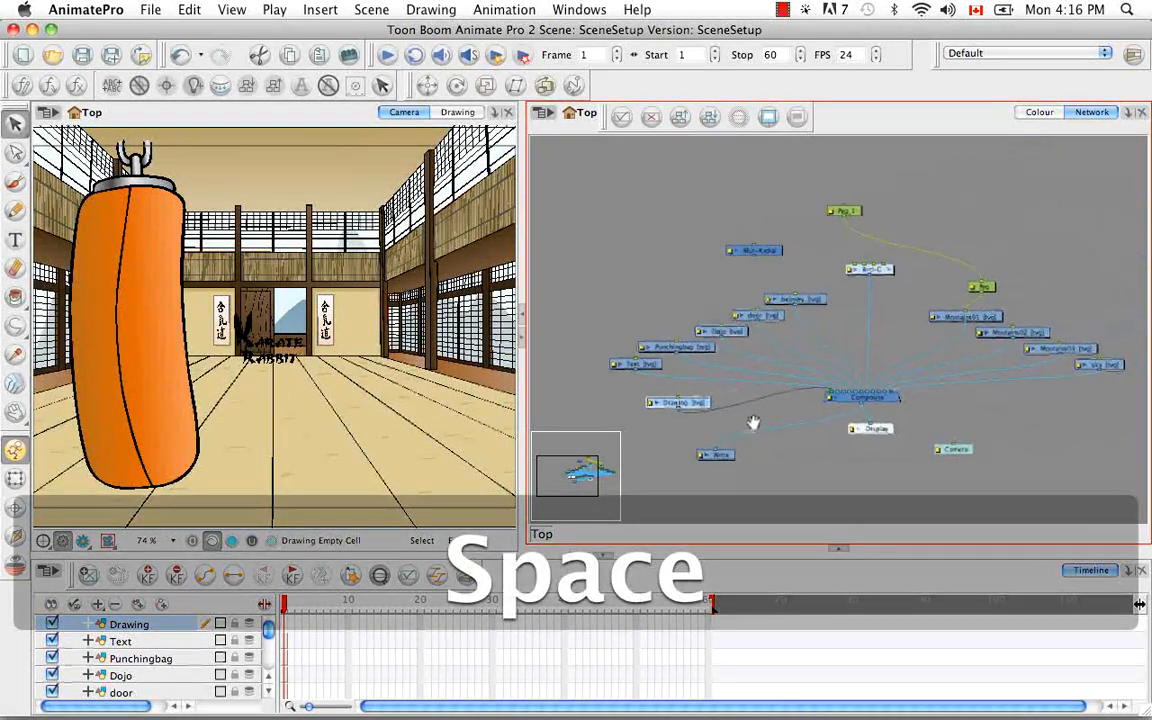
key("BackSpace")
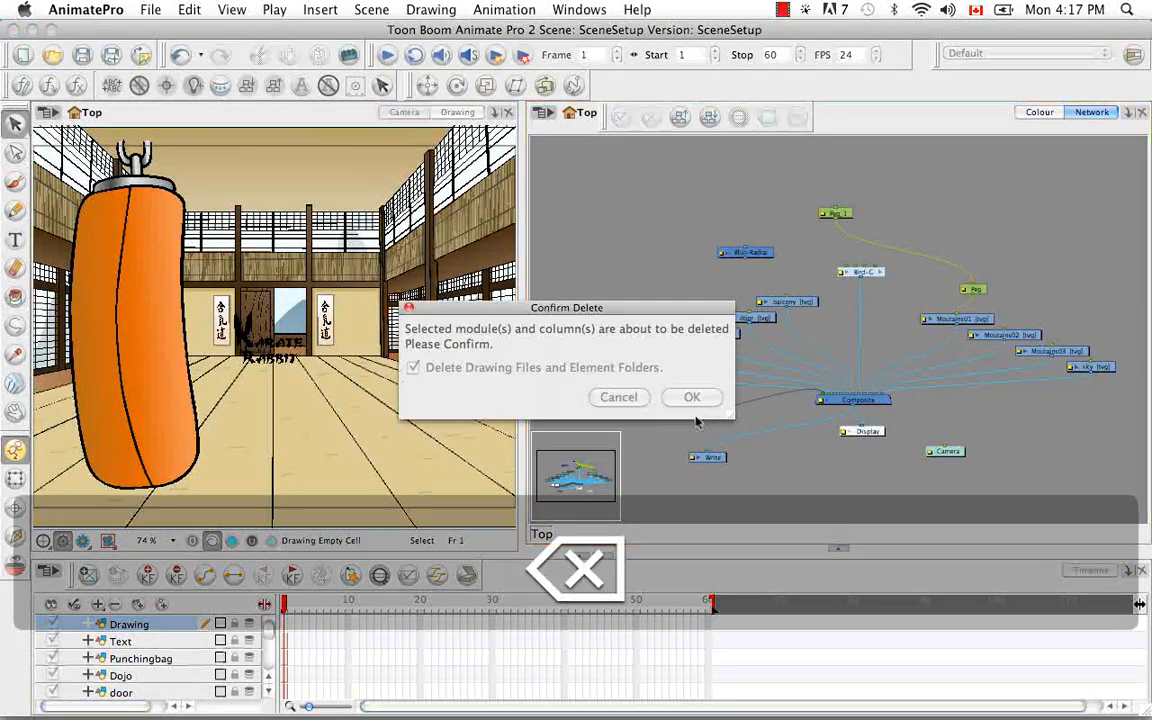
left_click(688, 397)
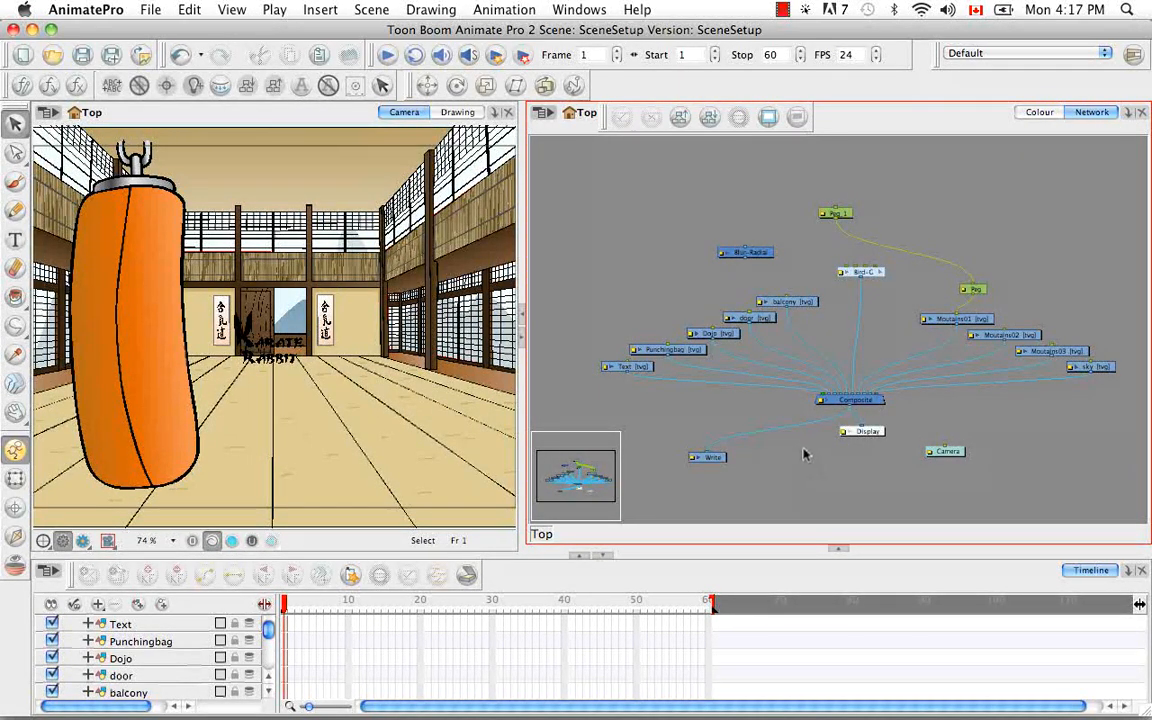
Expand the door module in the network to show its drawing thumbnail
left_click(733, 322)
key("super+equal")
key("super+equal")
key("super+equal")
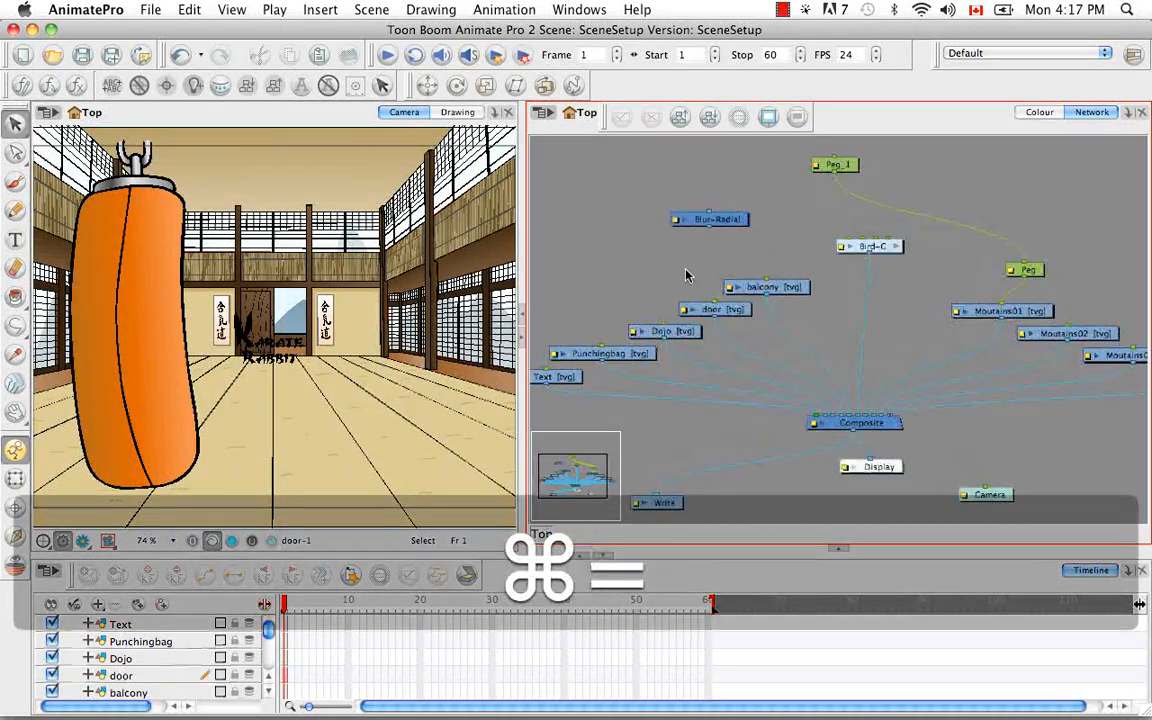
key("space")
left_click_drag(612, 325, 805, 388)
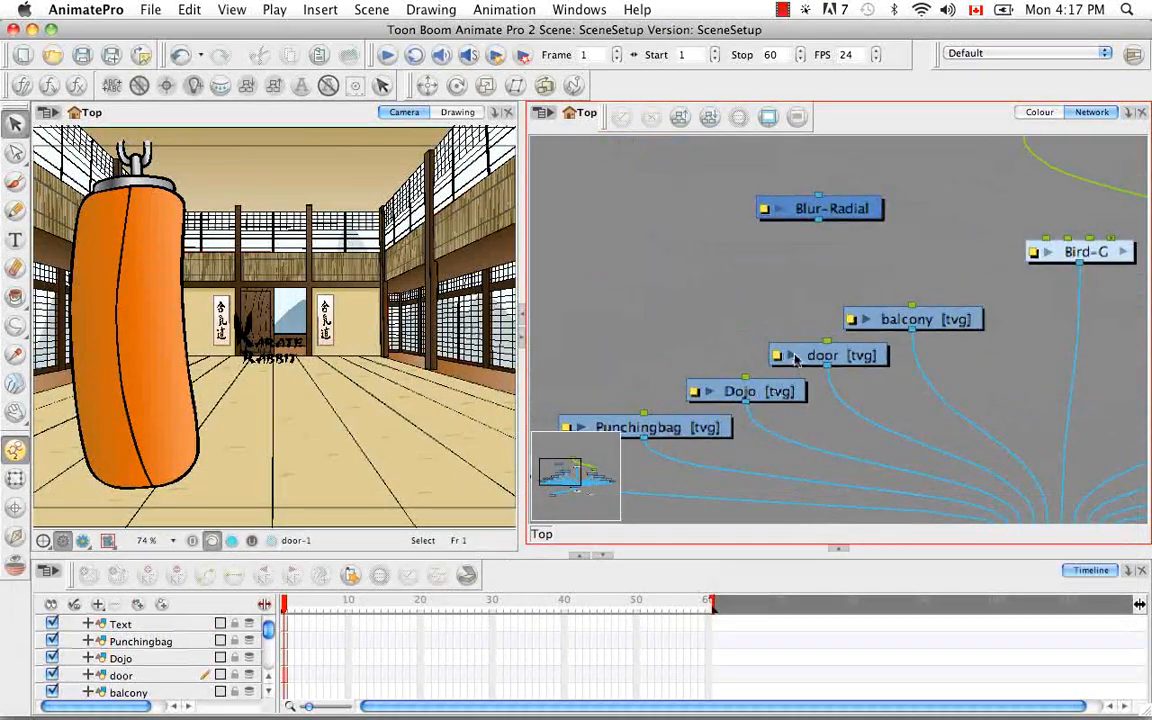
left_click(791, 356)
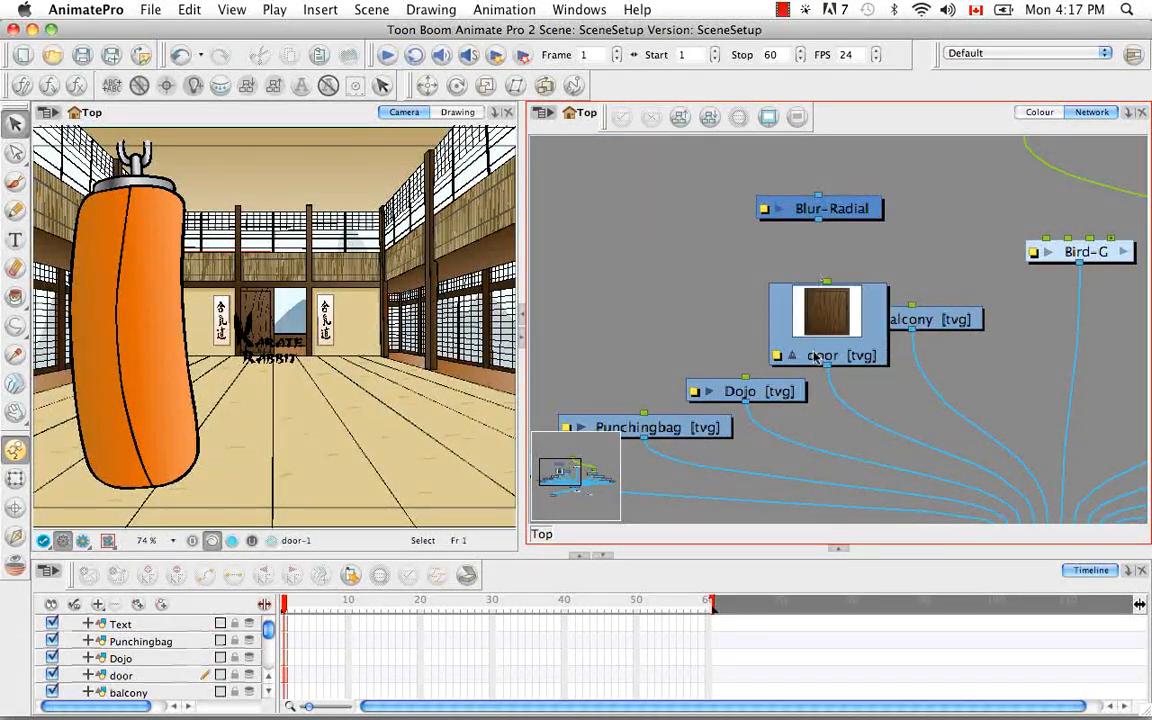
Preview the scene in Render View, return to the previous camera display mode and collapse the door module's thumbnail
left_click(63, 541)
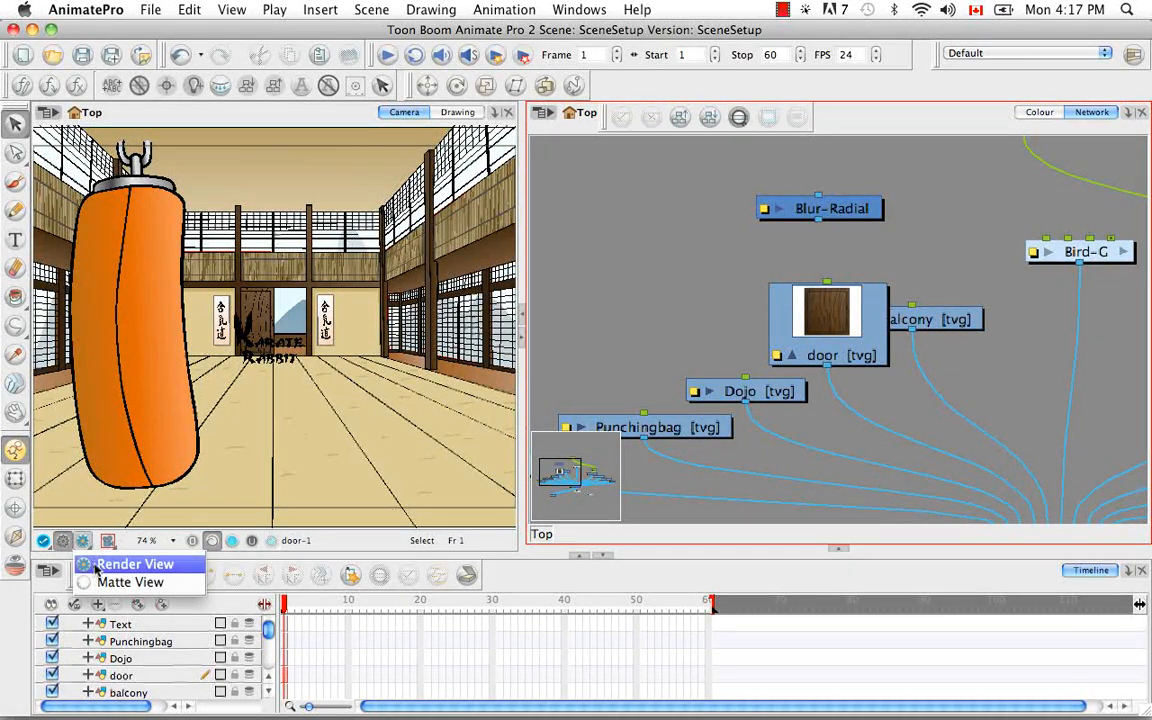
left_click(130, 564)
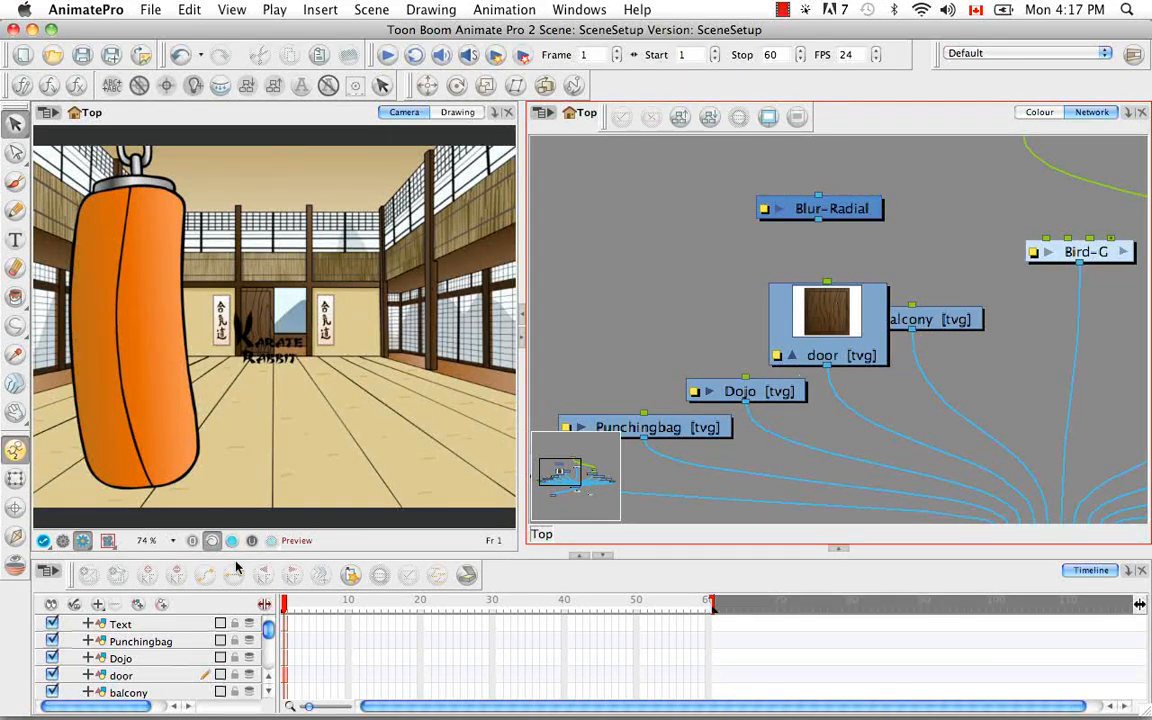
left_click(63, 541)
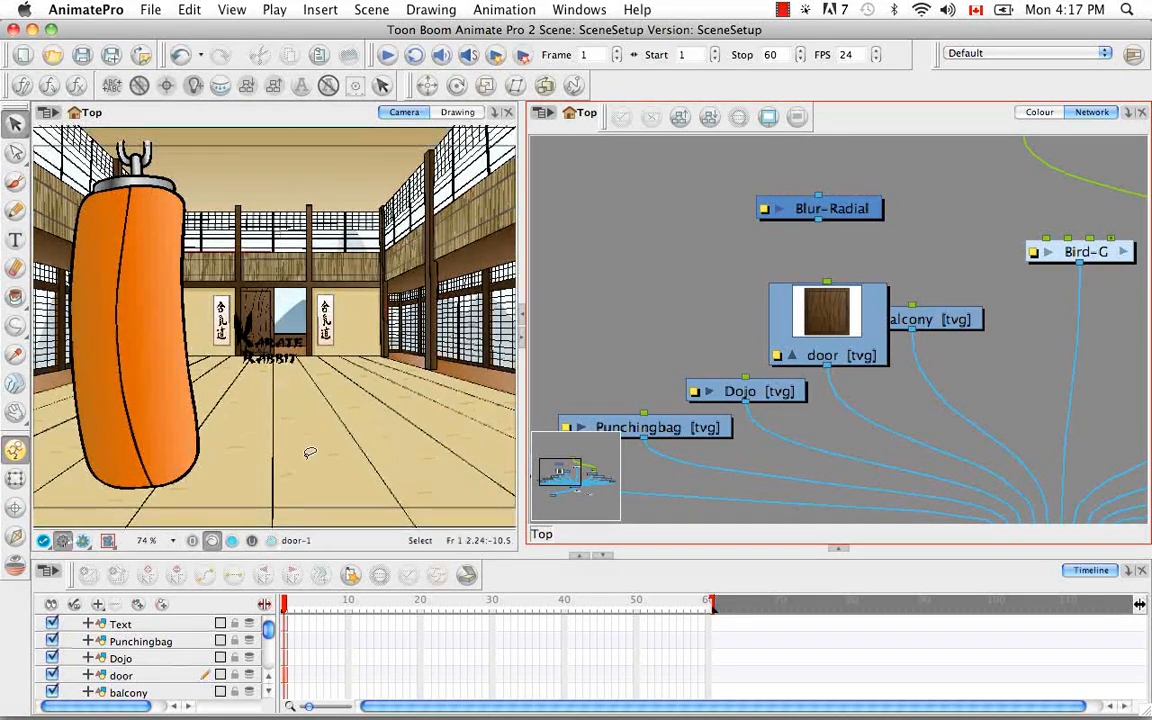
left_click(792, 355)
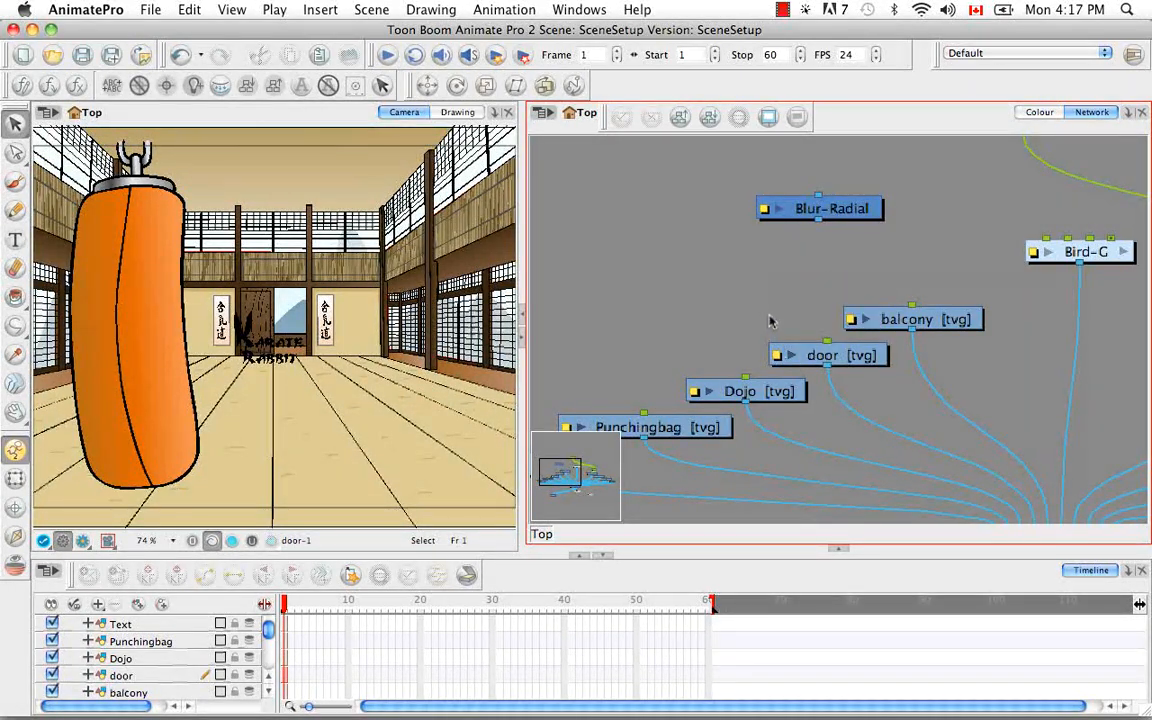